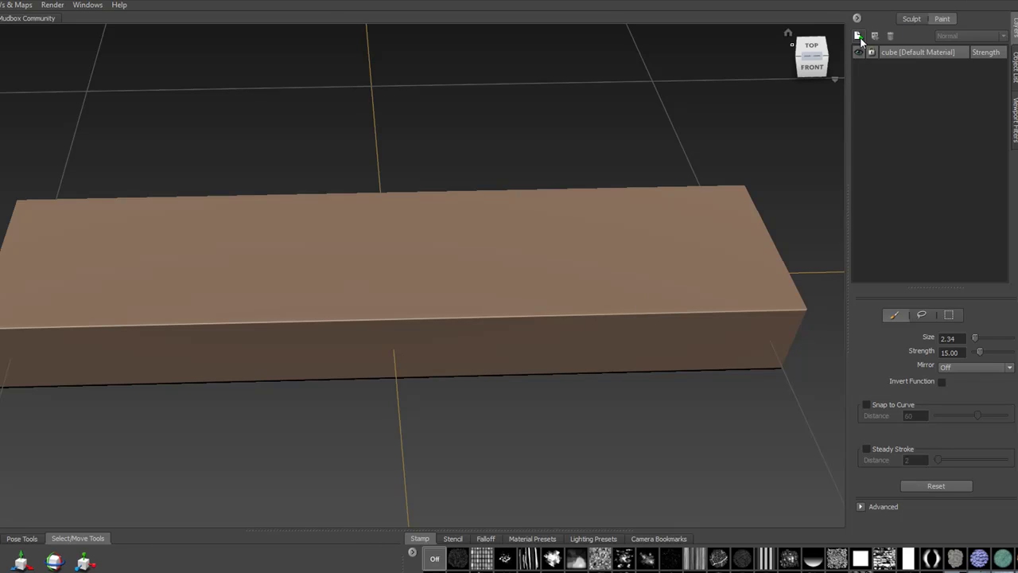
Add a new 2048 Diffuse paint layer to the cube and name it 'base'.
left_click(857, 36)
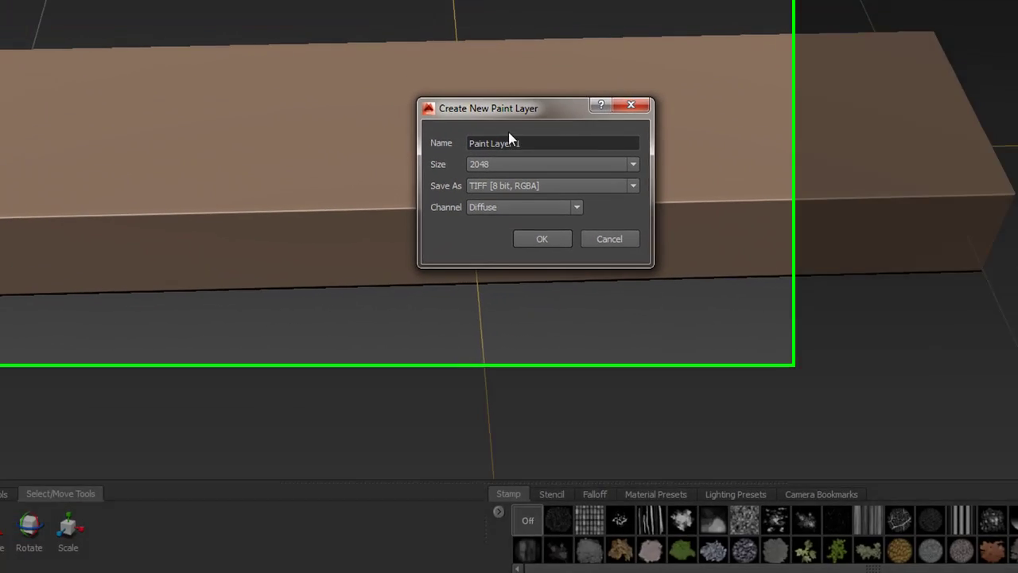
left_click(509, 117)
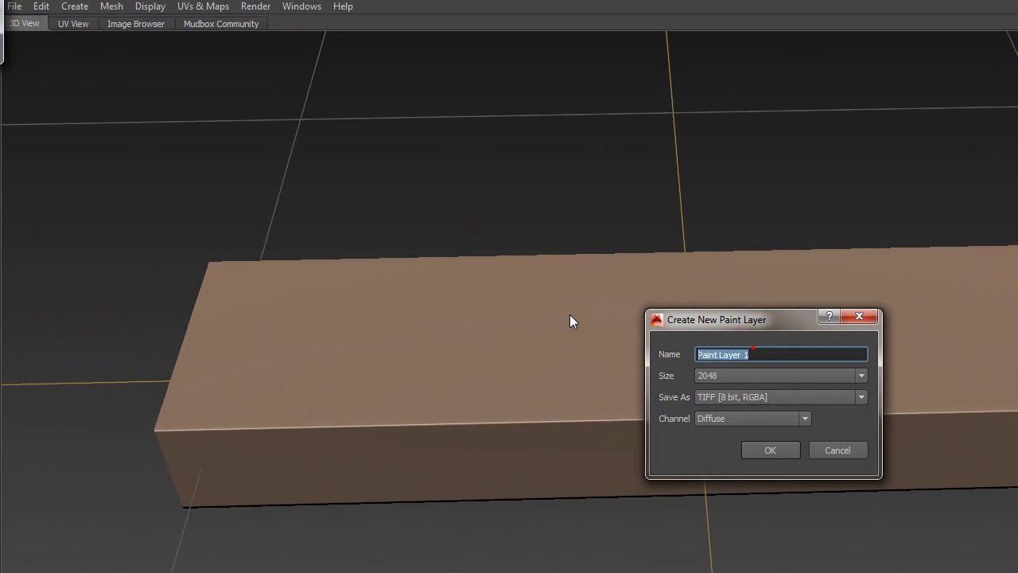
type("base")
key("Return")
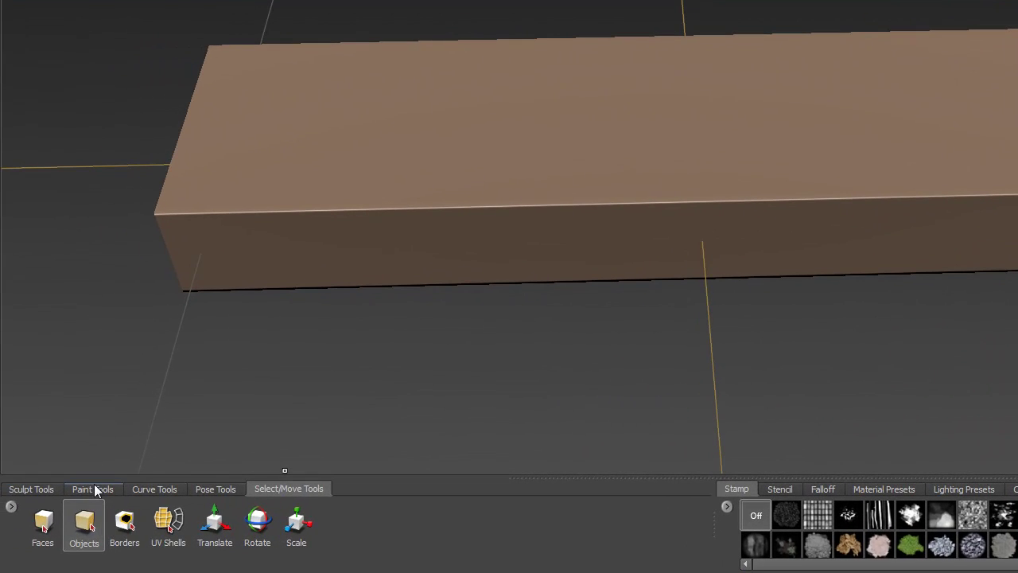
Give the Paint Brush a light orange-brown from recent colours and flood-fill the base layer with it.
left_click(95, 488)
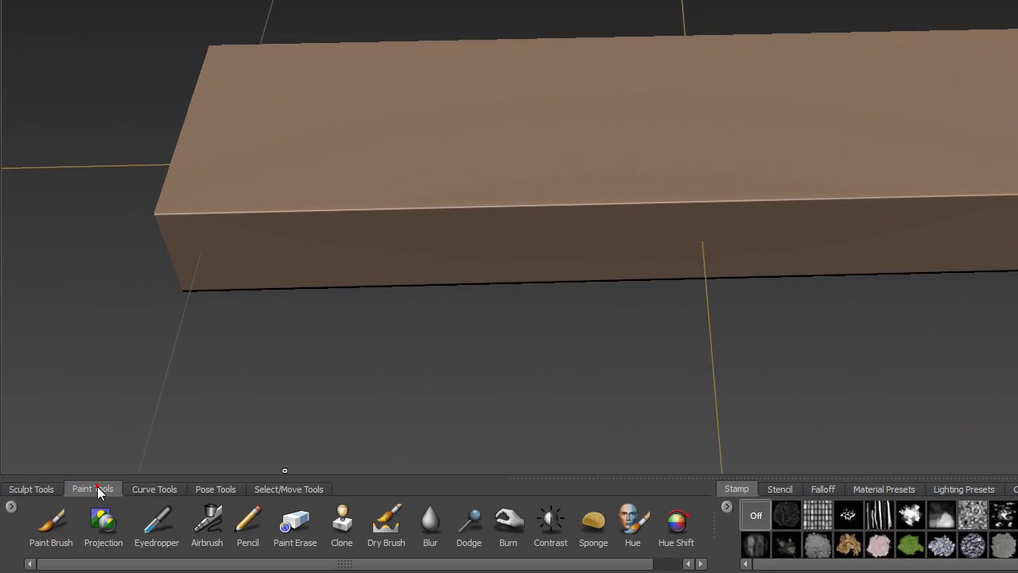
left_click(57, 522)
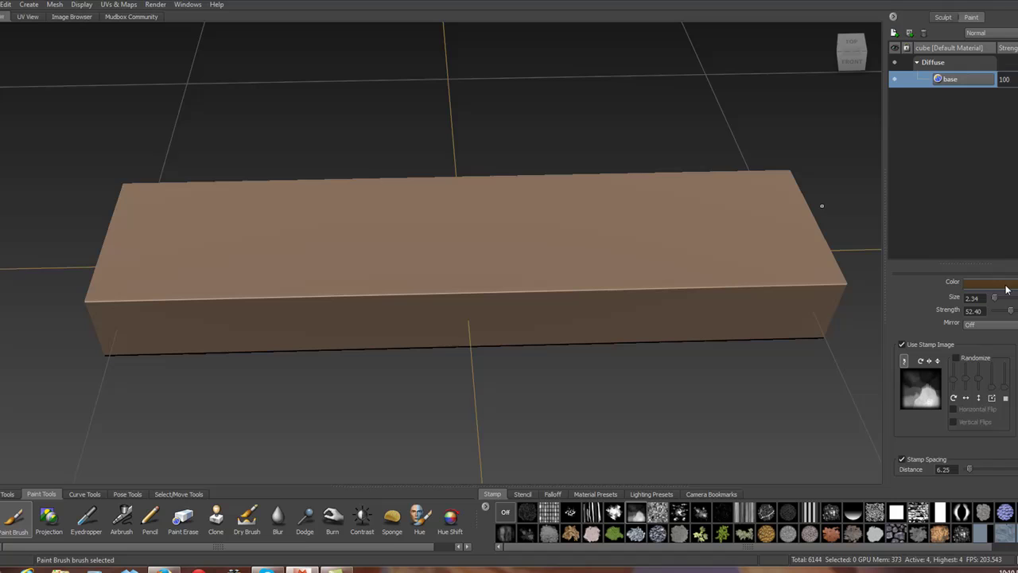
left_click(1005, 285)
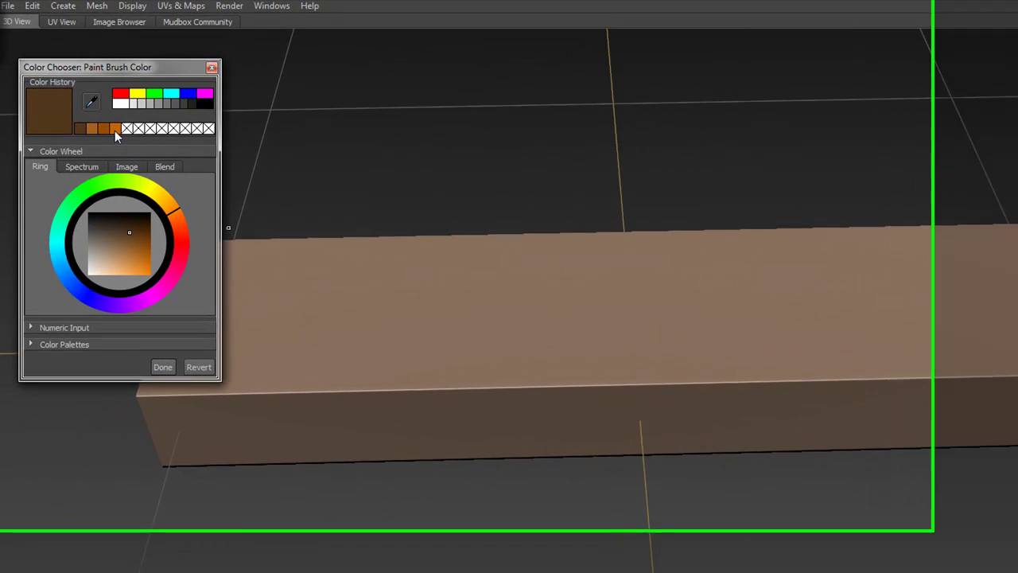
left_click(51, 97)
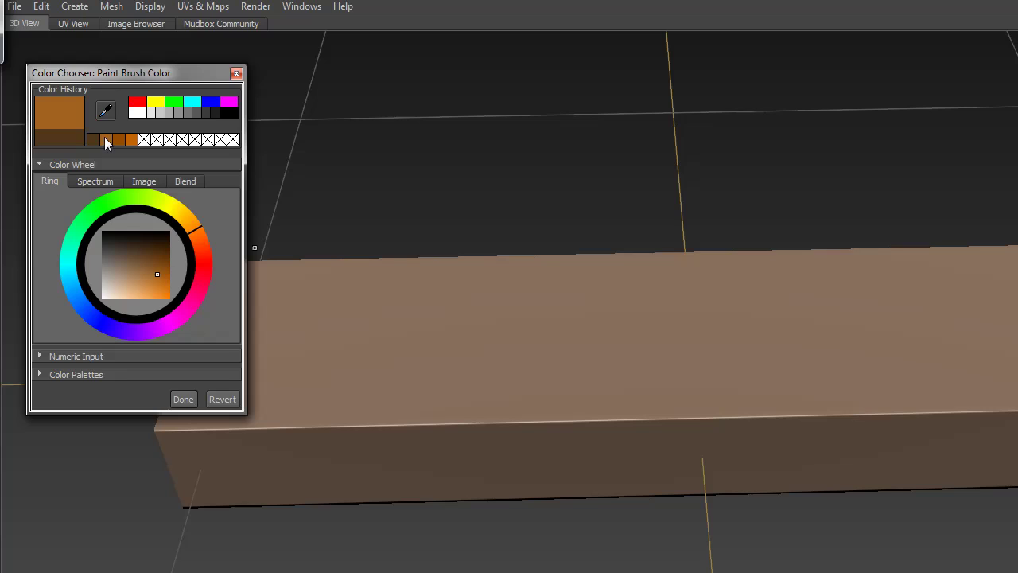
left_click(129, 139)
left_click(104, 140)
left_click(182, 399)
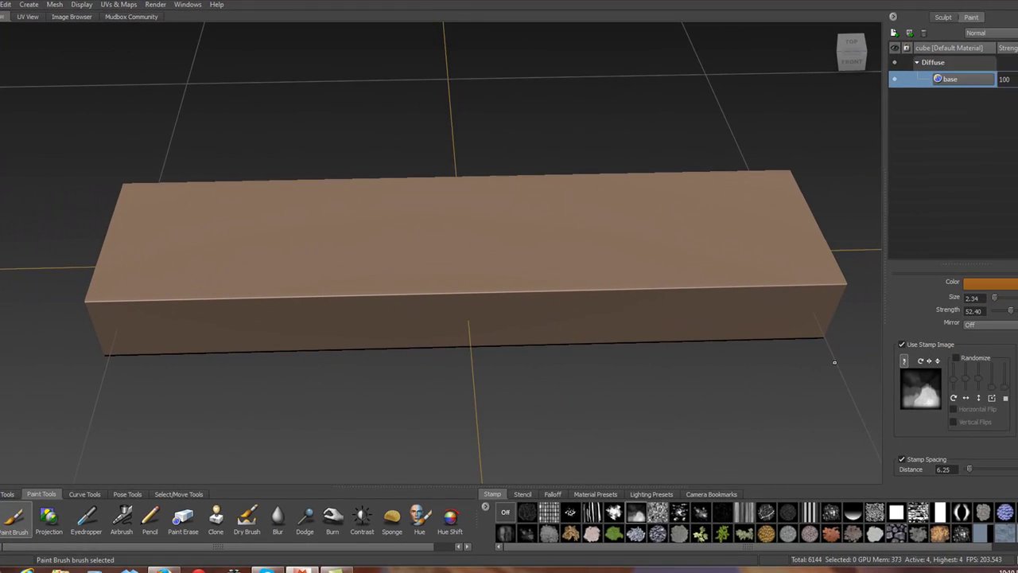
scroll(955, 374, "down", 3)
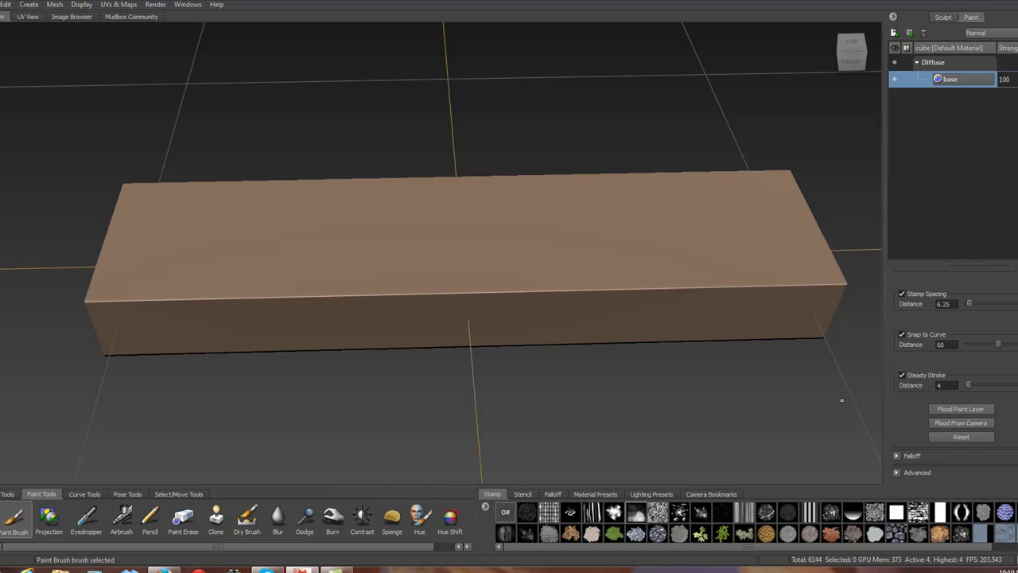
left_click(977, 411)
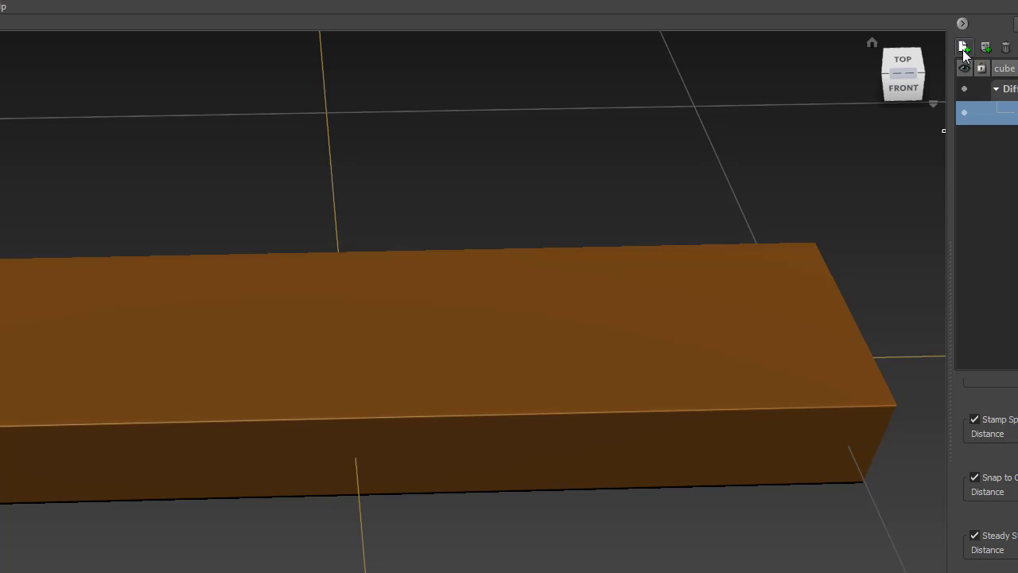
Create a new paint layer named 'lines- Grain'.
left_click(962, 48)
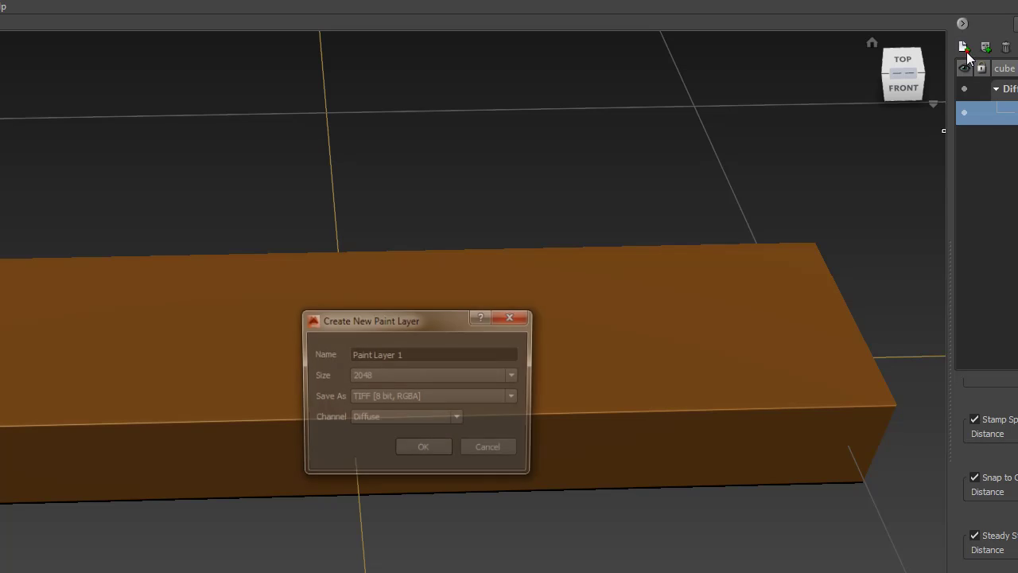
triple_click(410, 353)
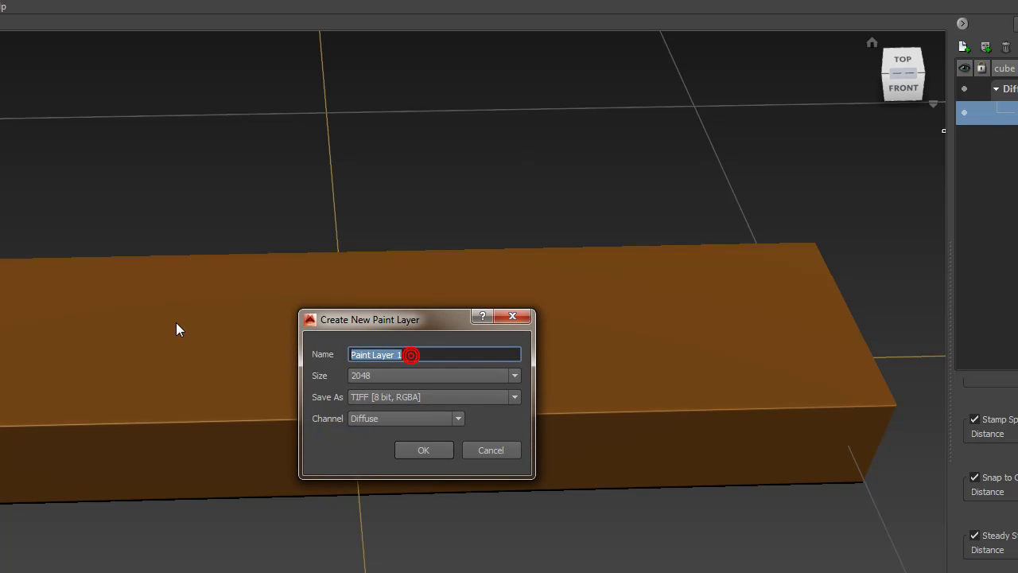
type("lines- Grain")
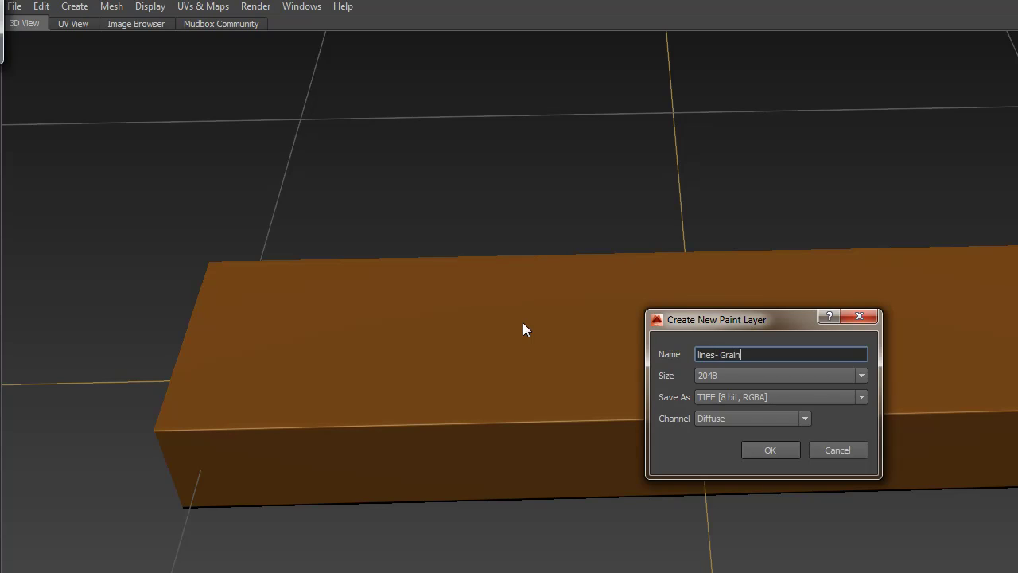
left_click(775, 450)
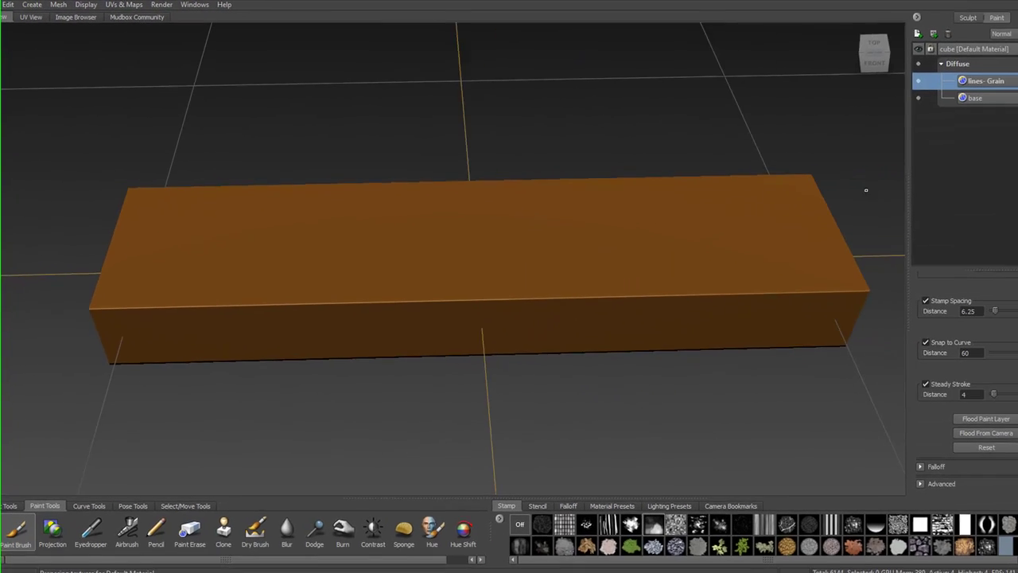
Start another new layer from the layer's right-click menu, then cancel it.
right_click(953, 121)
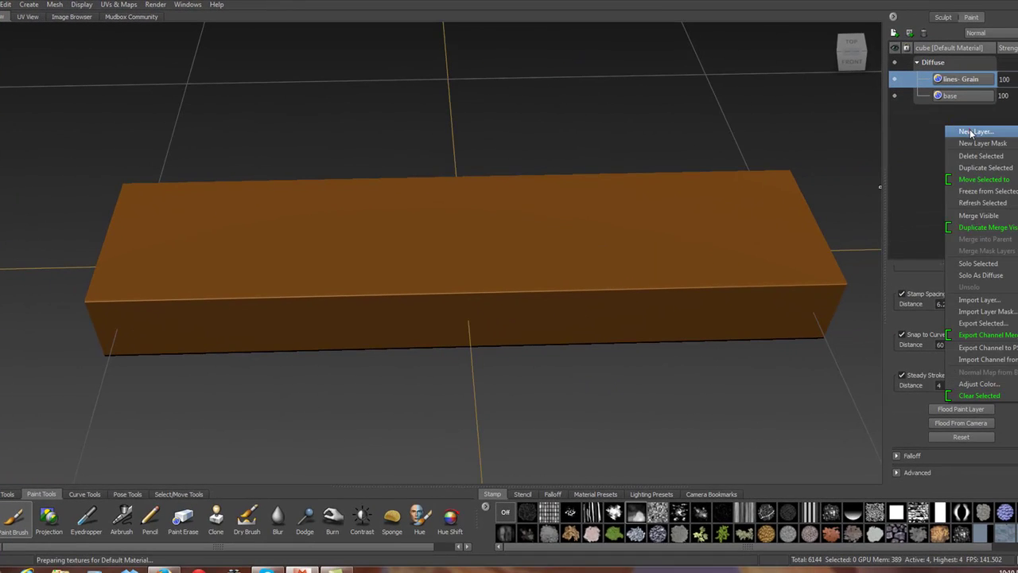
left_click(968, 128)
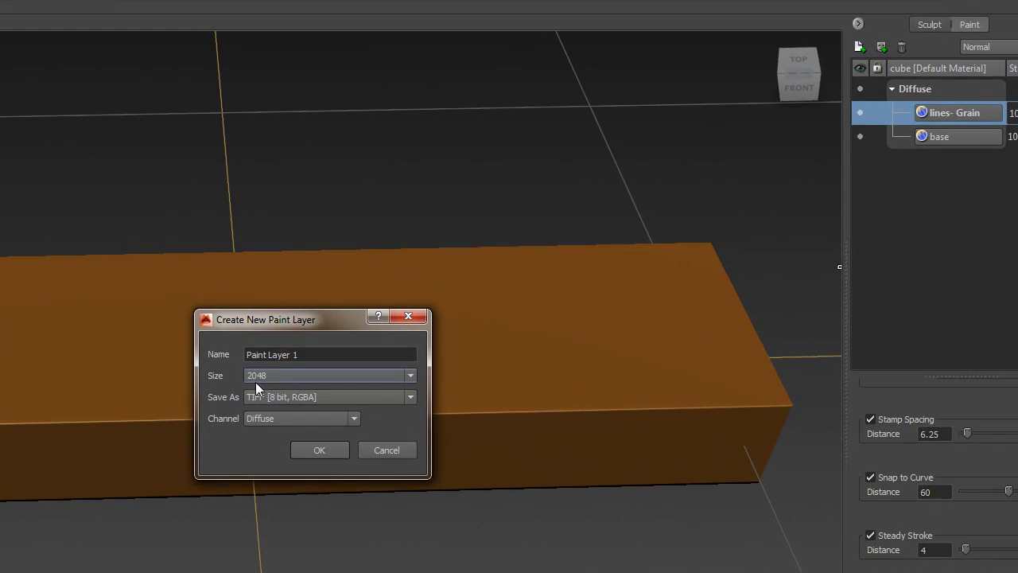
left_click(388, 449)
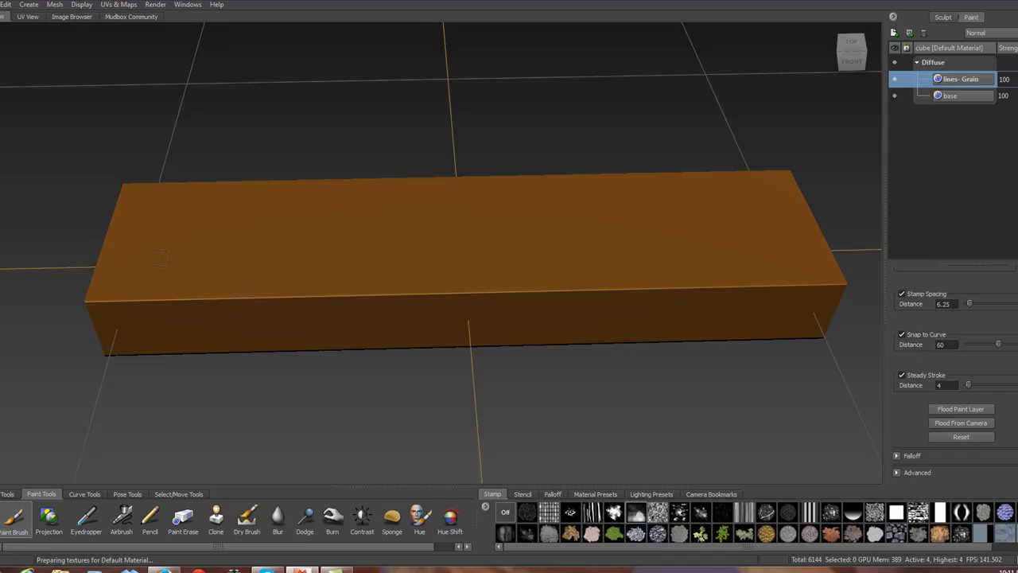
Switch the paint brush colour to a darker brown from recent colours.
left_click_drag(152, 241, 157, 60)
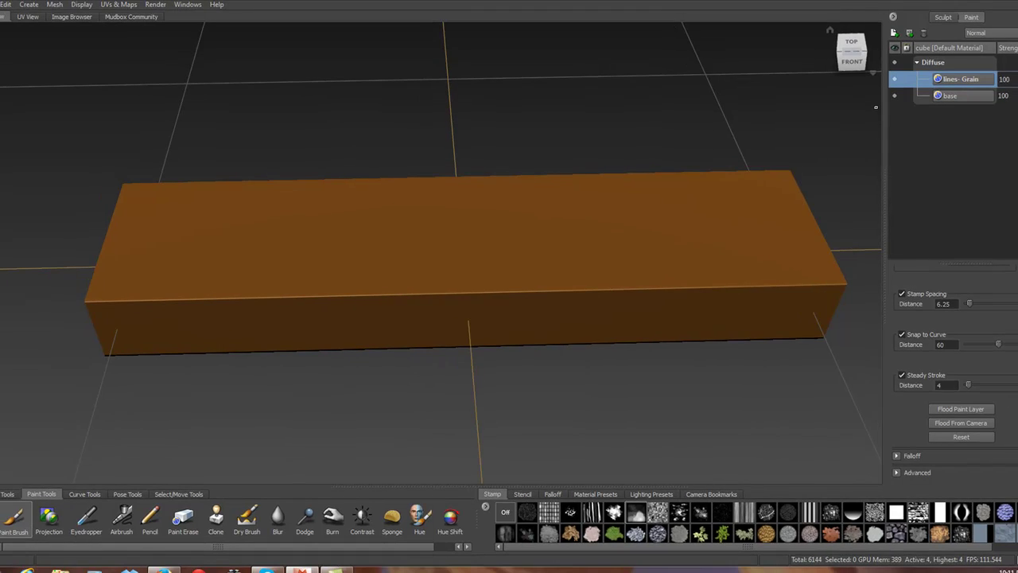
scroll(954, 374, "up", 3)
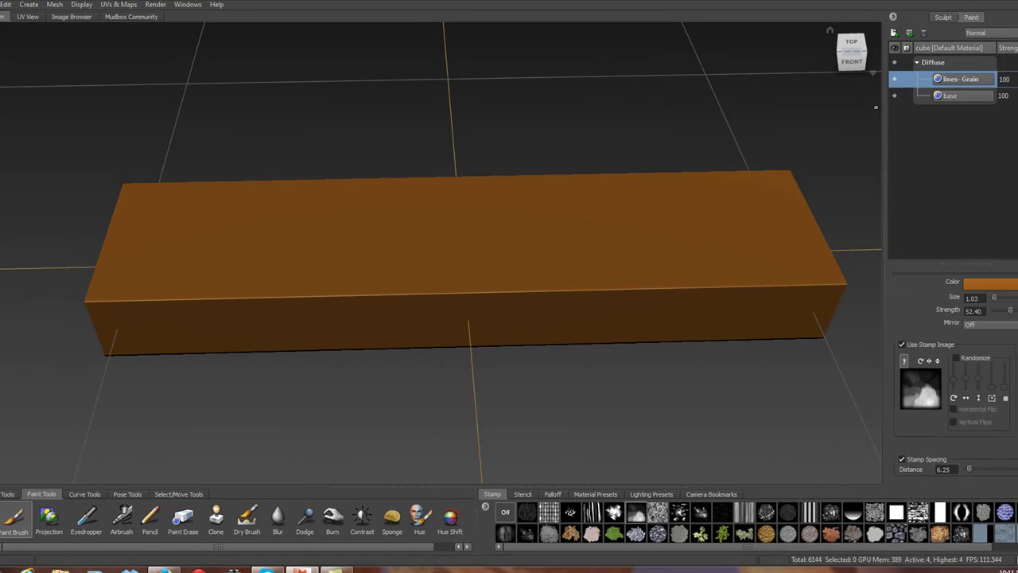
left_click(1011, 285)
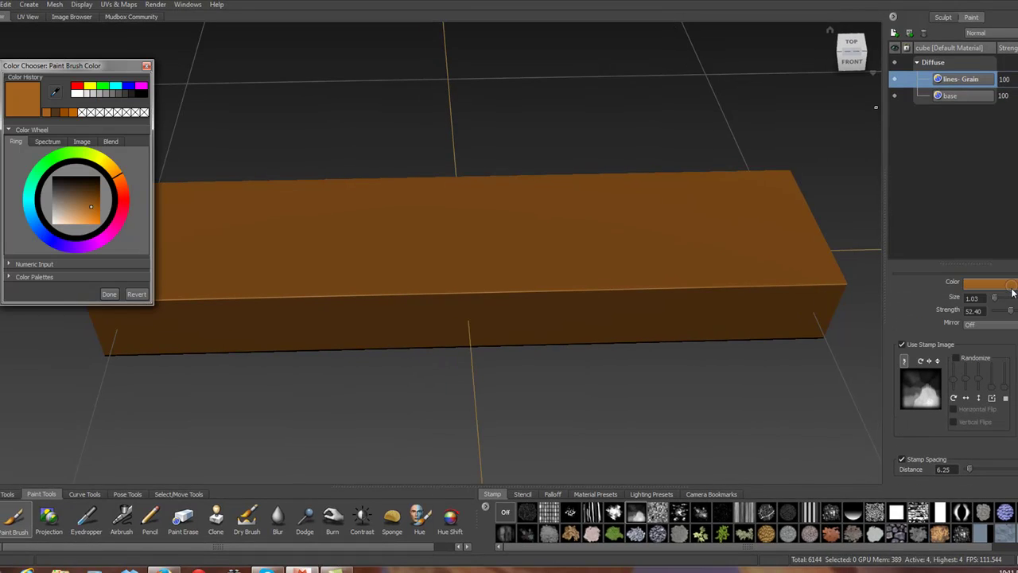
left_click(54, 111)
left_click(109, 294)
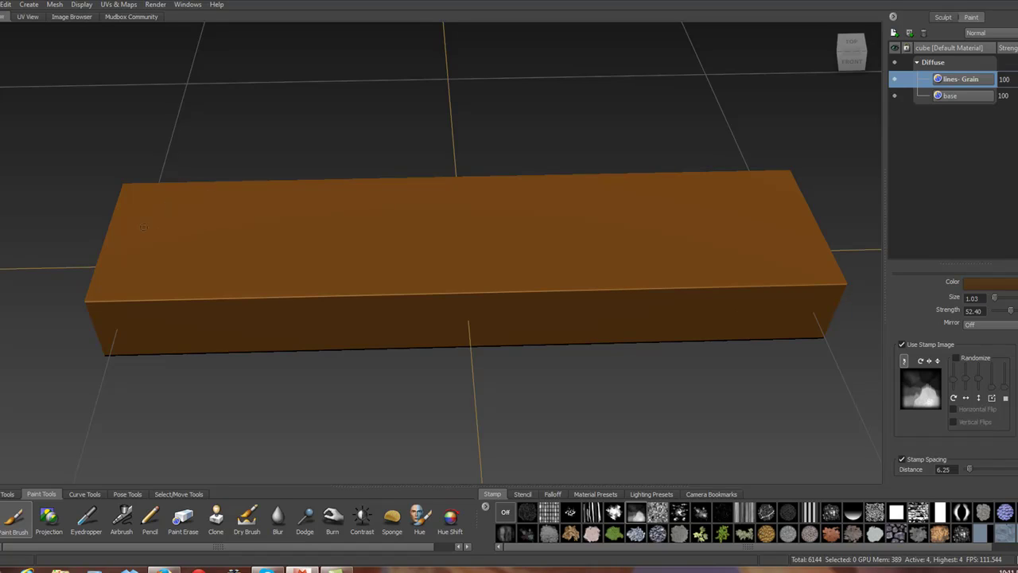
Paint a test line, undo it, and turn off Steady Stroke.
left_click_drag(144, 226, 272, 210)
key("ctrl+z")
scroll(906, 383, "down", 5)
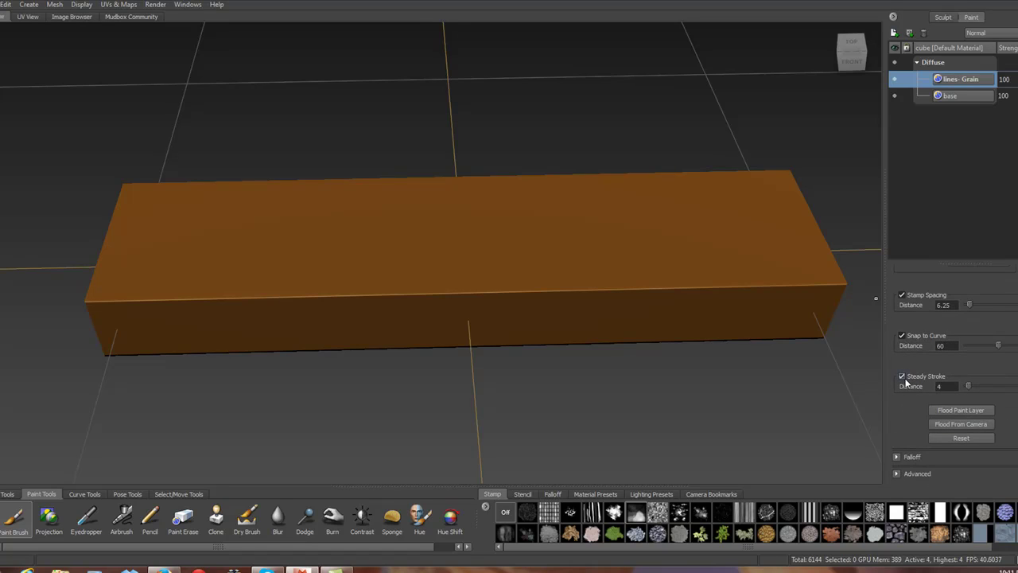
left_click(902, 377)
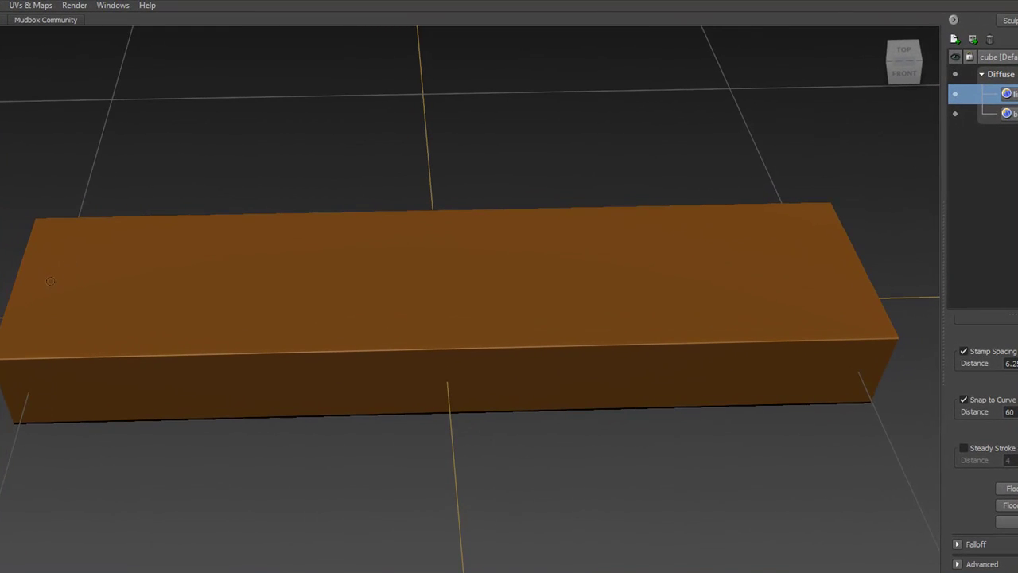
Paint the first two dark wavy grain lines across the top face, redoing bad strokes.
mouse_move(76, 277)
left_mouse_down()
mouse_move(127, 286)
mouse_move(311, 254)
mouse_move(415, 253)
mouse_move(485, 273)
mouse_move(684, 253)
mouse_move(801, 280)
mouse_move(848, 272)
left_mouse_up()
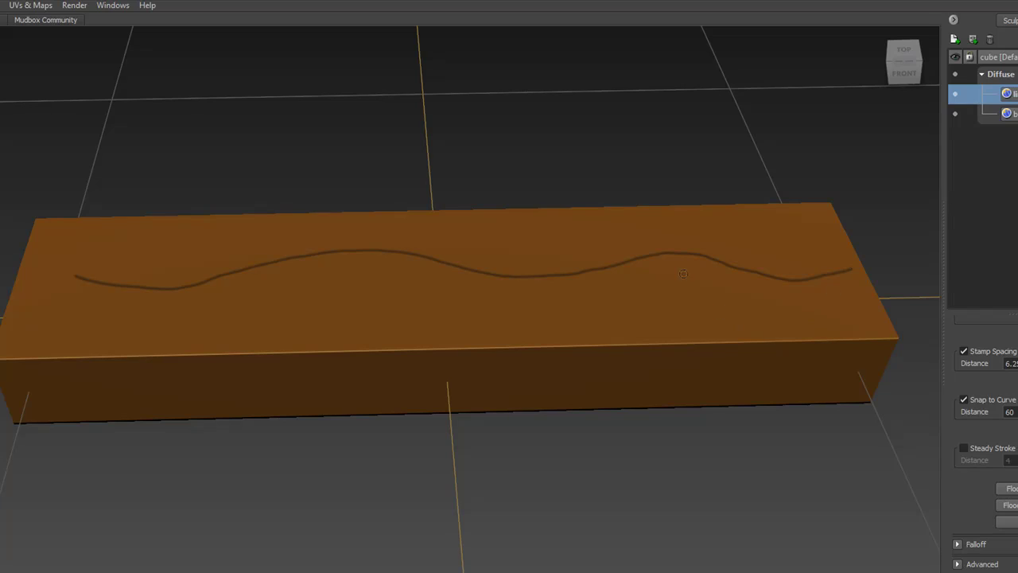
key("ctrl+z")
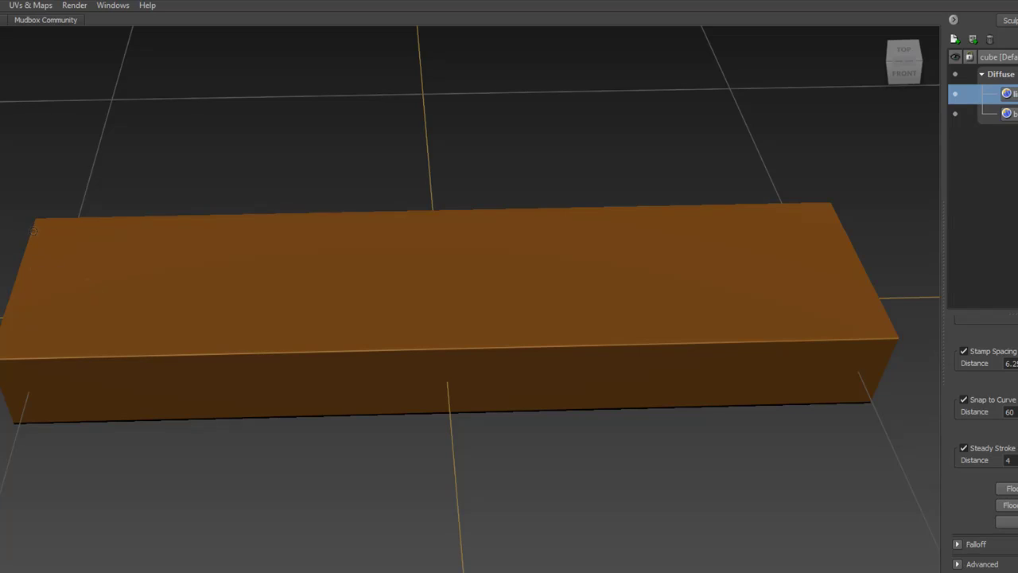
mouse_move(35, 230)
left_mouse_down()
mouse_move(64, 238)
mouse_move(178, 221)
mouse_move(417, 230)
mouse_move(768, 211)
mouse_move(870, 218)
left_mouse_up()
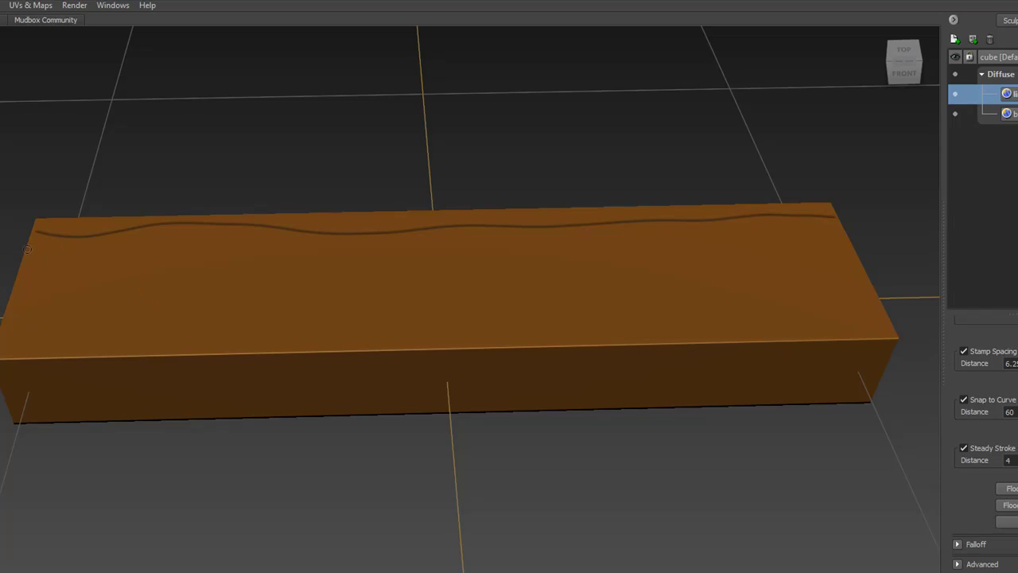
left_click_drag(27, 249, 275, 230)
key("ctrl+z")
mouse_move(32, 242)
left_mouse_down()
mouse_move(209, 229)
mouse_move(275, 241)
mouse_move(325, 272)
mouse_move(420, 251)
mouse_move(598, 240)
mouse_move(882, 244)
left_mouse_up()
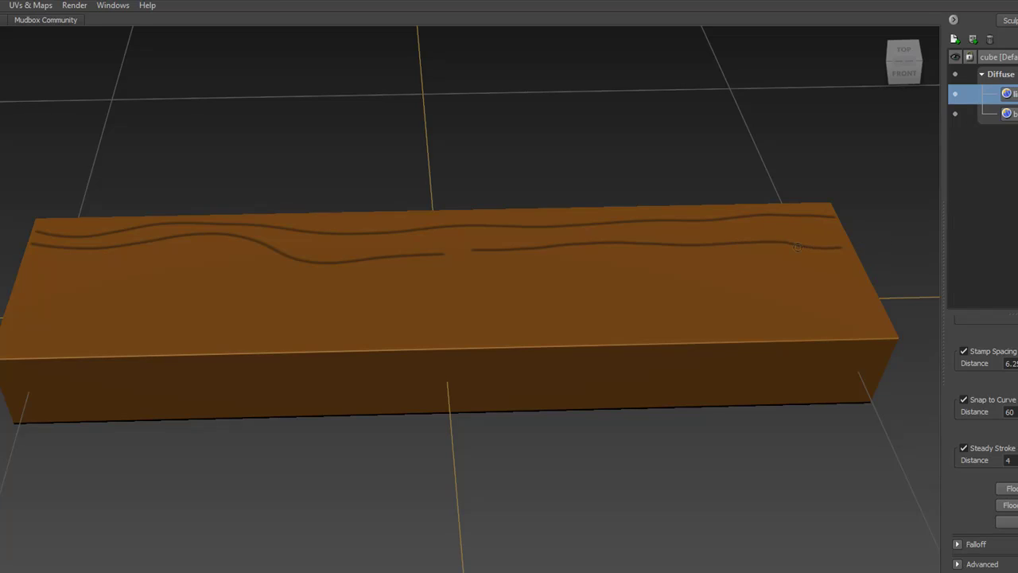
Add further grain lines plus arched strokes forming a knot on the top face.
left_click_drag(32, 251, 169, 256)
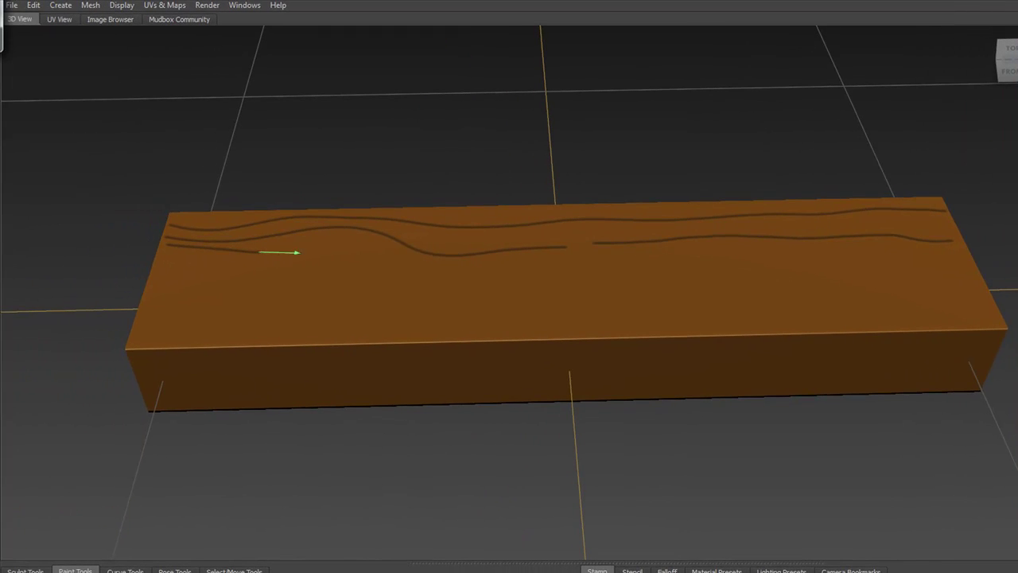
mouse_move(298, 252)
left_mouse_down()
mouse_move(389, 231)
mouse_move(418, 254)
mouse_move(418, 295)
mouse_move(430, 299)
mouse_move(466, 282)
mouse_move(443, 277)
mouse_move(546, 262)
mouse_move(990, 263)
left_mouse_up()
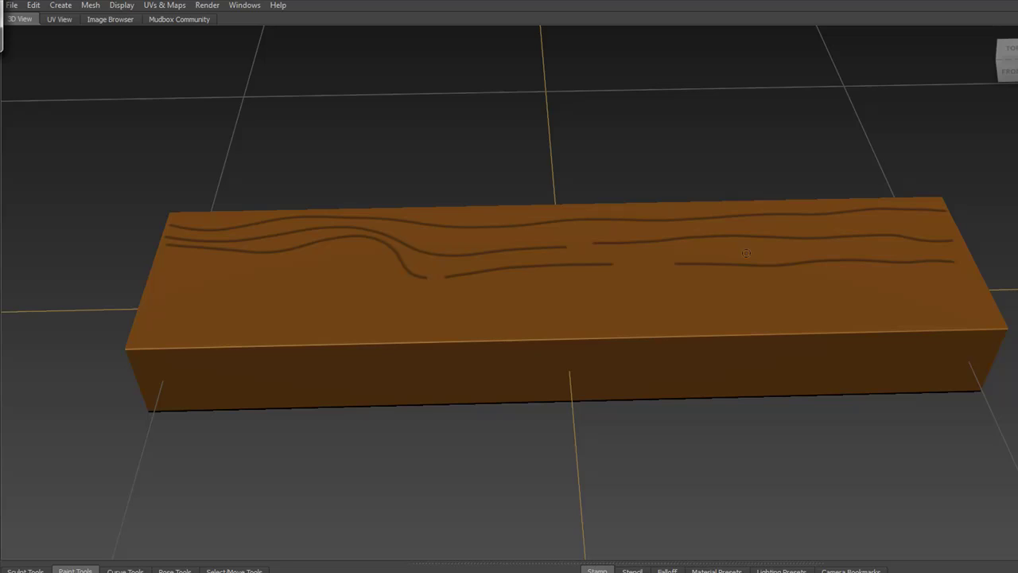
mouse_move(750, 245)
left_mouse_down()
mouse_move(875, 254)
mouse_move(922, 277)
left_mouse_up()
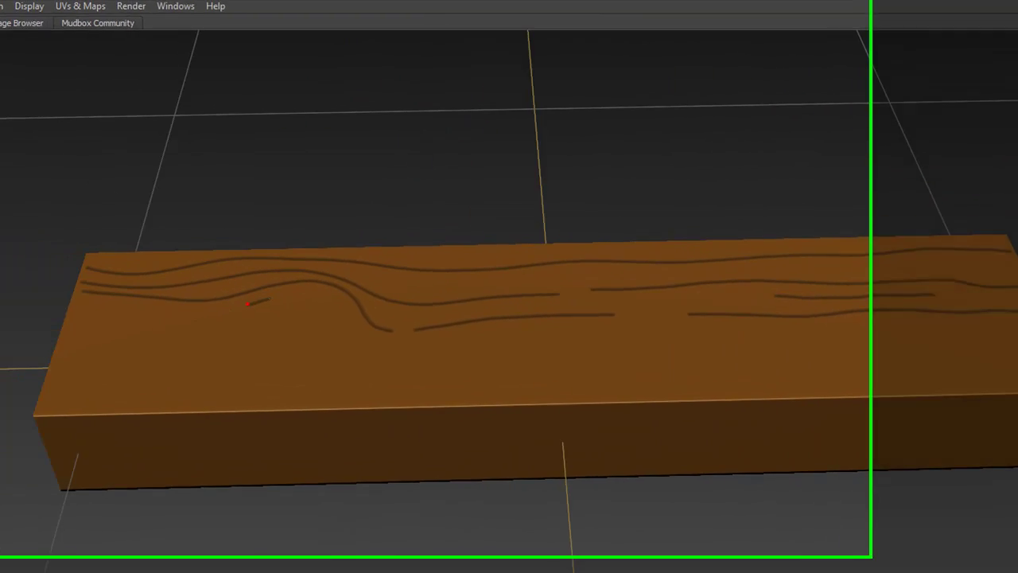
mouse_move(34, 287)
left_mouse_down()
mouse_move(82, 280)
mouse_move(122, 292)
left_mouse_up()
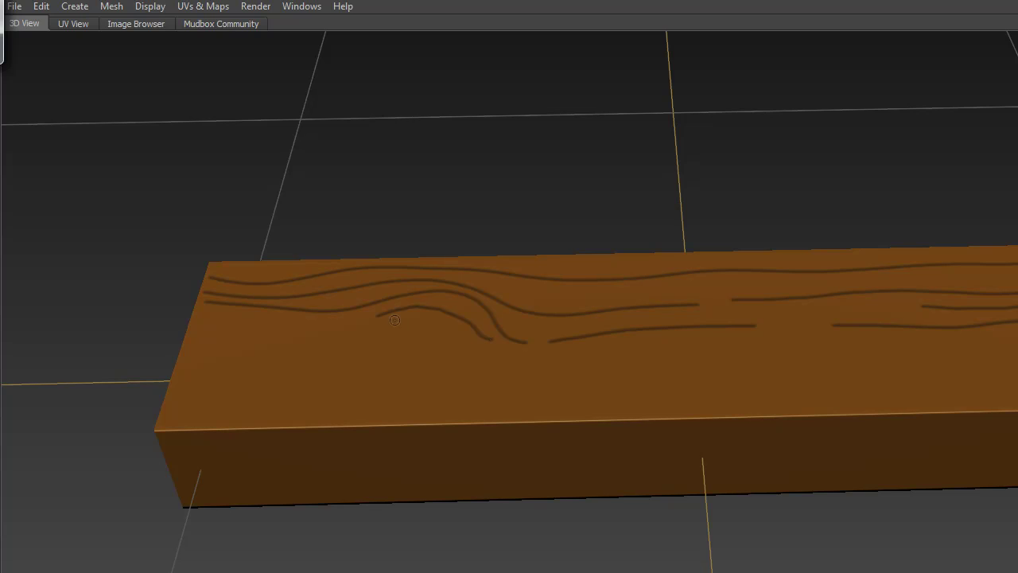
mouse_move(407, 322)
left_mouse_down()
mouse_move(450, 326)
mouse_move(467, 344)
left_mouse_up()
left_click(7, 5)
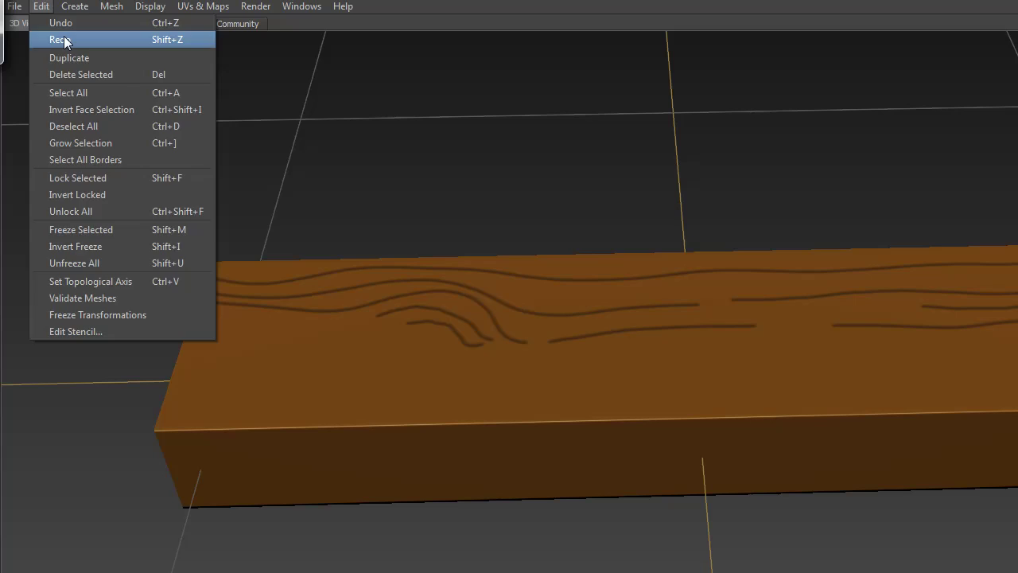
left_click(63, 40)
left_click(43, 8)
left_click(56, 38)
key("shift")
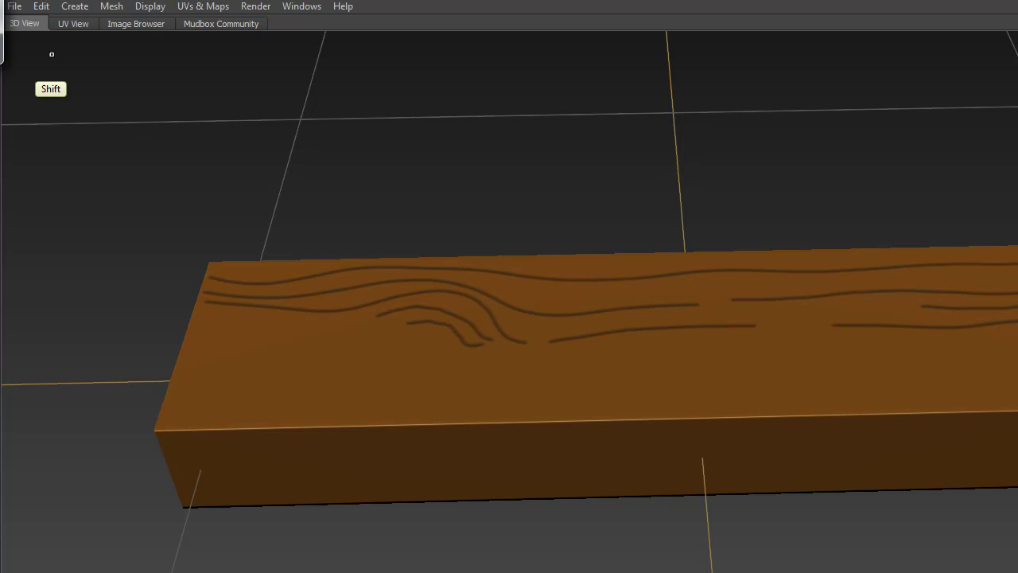
key("ctrl+z")
key("ctrl+z")
key("ctrl+z")
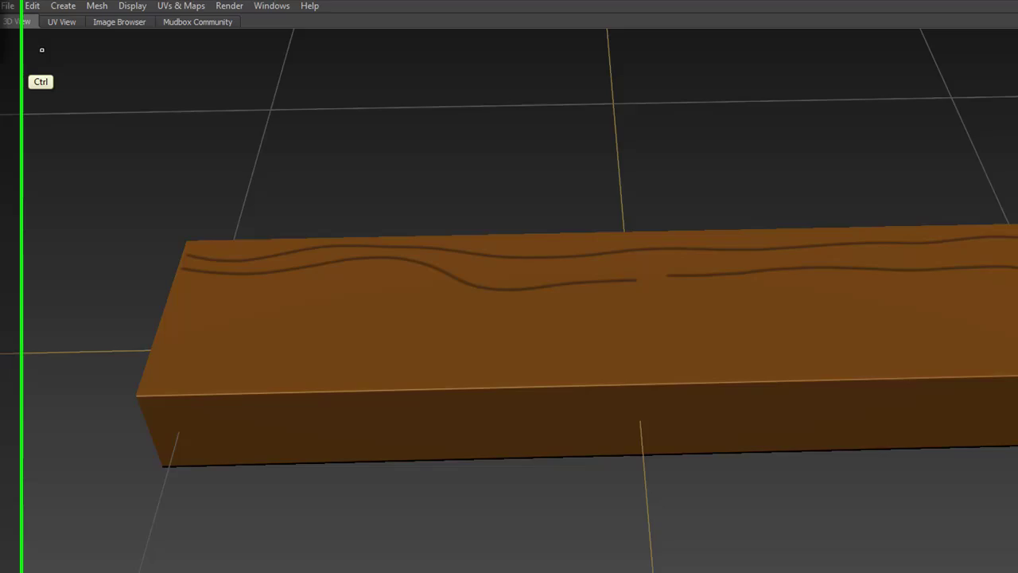
key("ctrl+z")
key("ctrl+z")
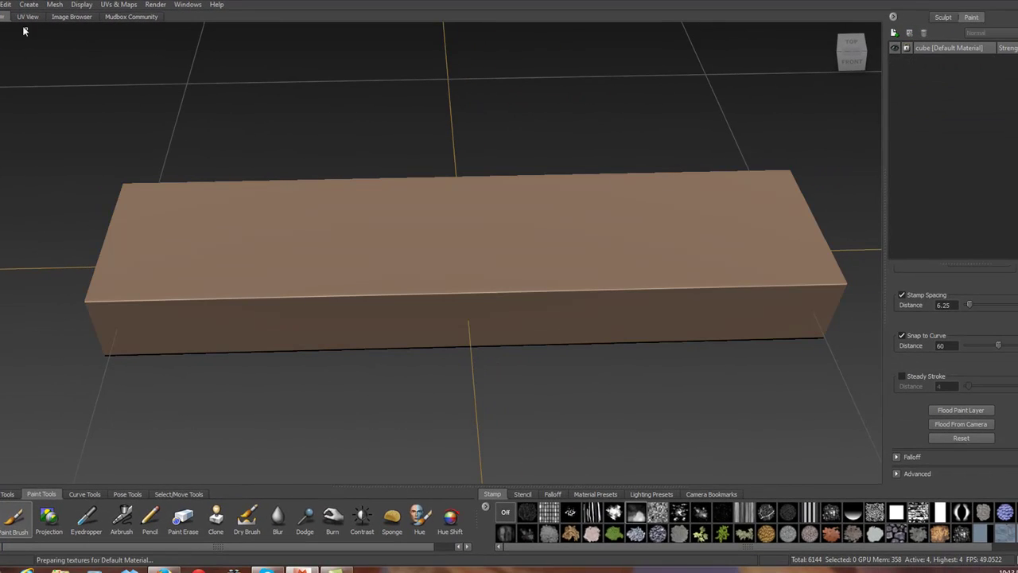
left_click(7, 5)
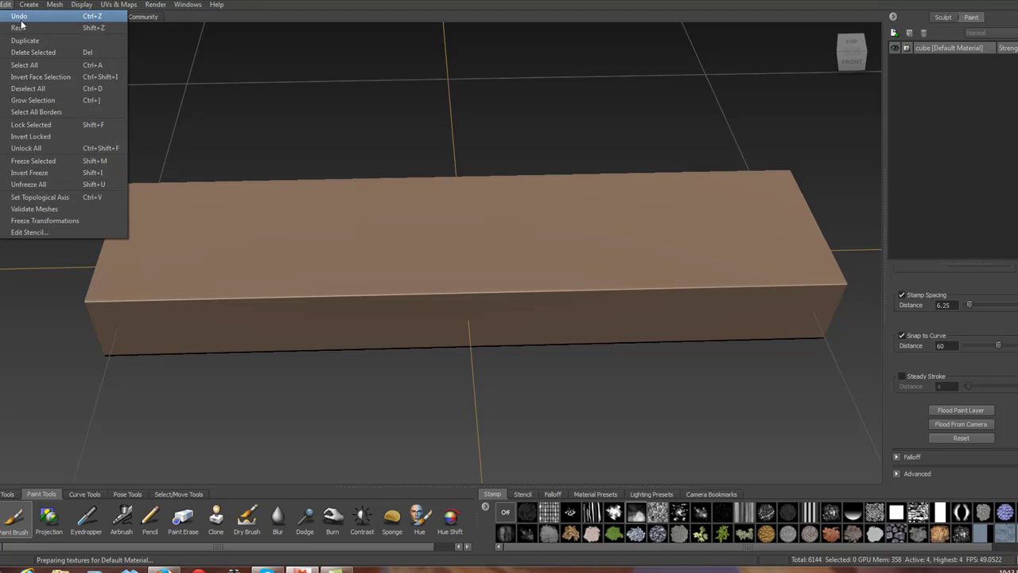
left_click(27, 29)
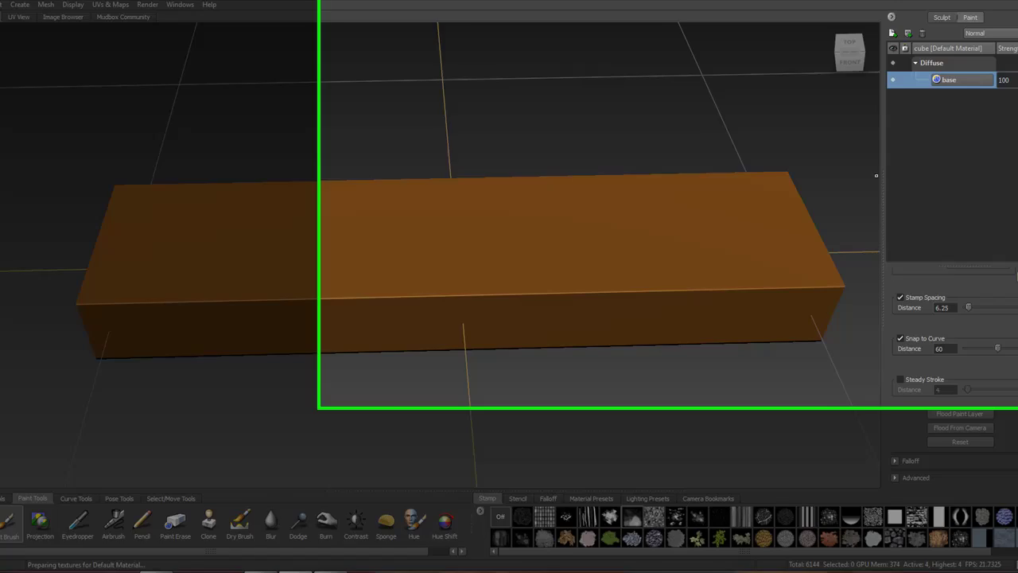
key("ctrl+y")
key("ctrl+y")
key("ctrl+y")
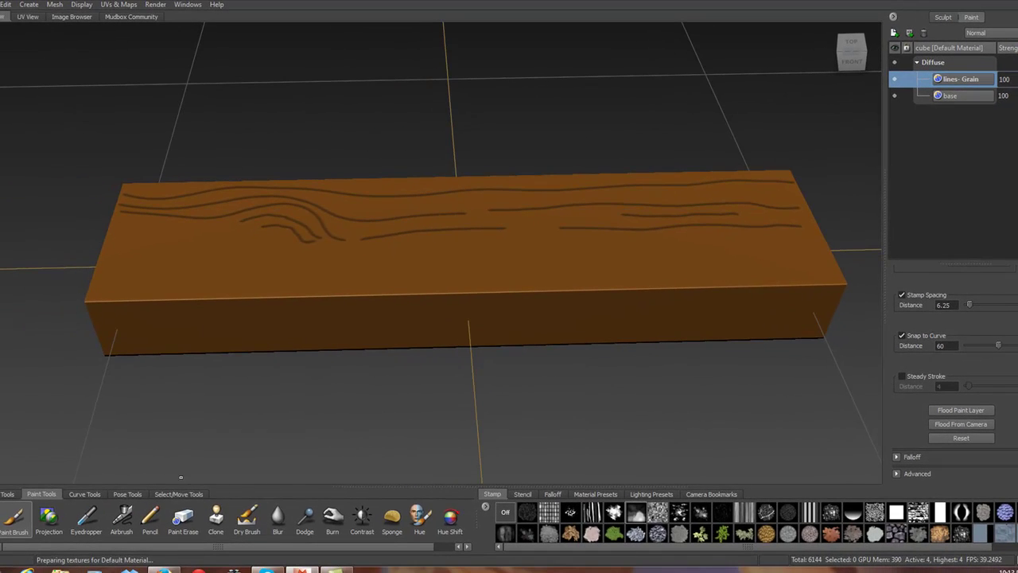
Erase a small piece of a grain line, add curved top strokes, and enable Steady Stroke.
left_click(183, 517)
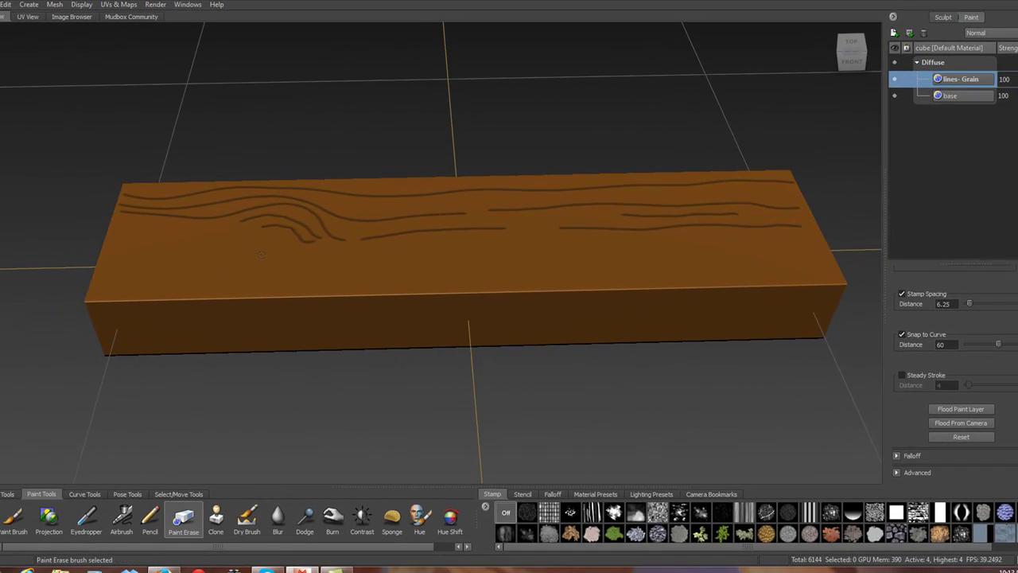
left_click(303, 239)
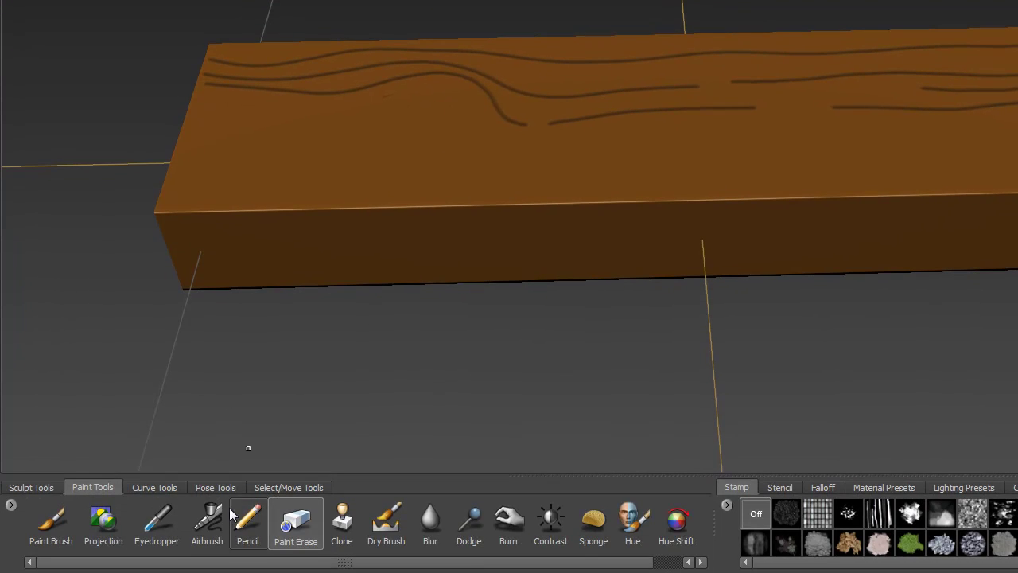
left_click(51, 521)
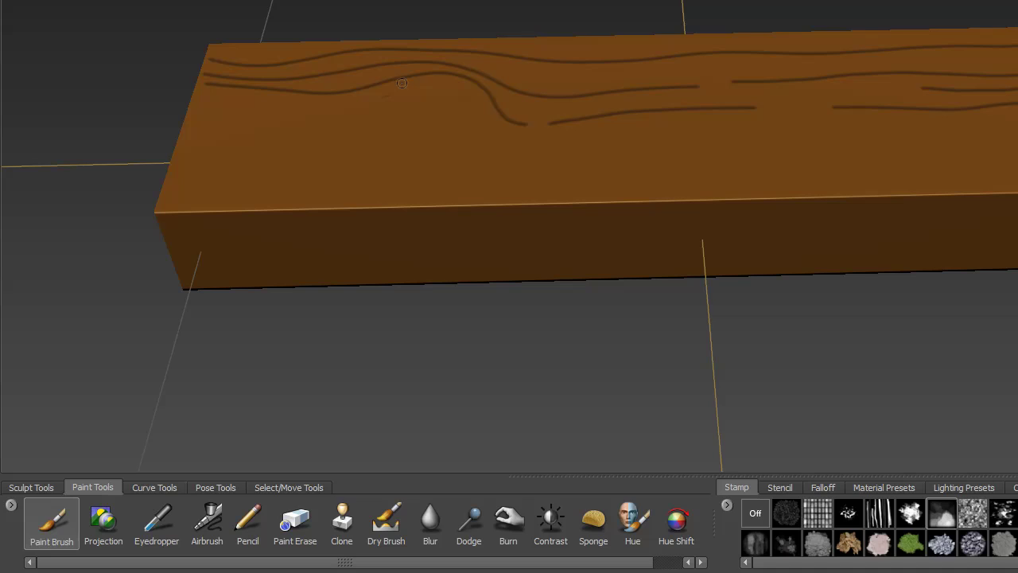
mouse_move(384, 97)
left_mouse_down()
mouse_move(419, 82)
mouse_move(456, 93)
mouse_move(491, 133)
left_mouse_up()
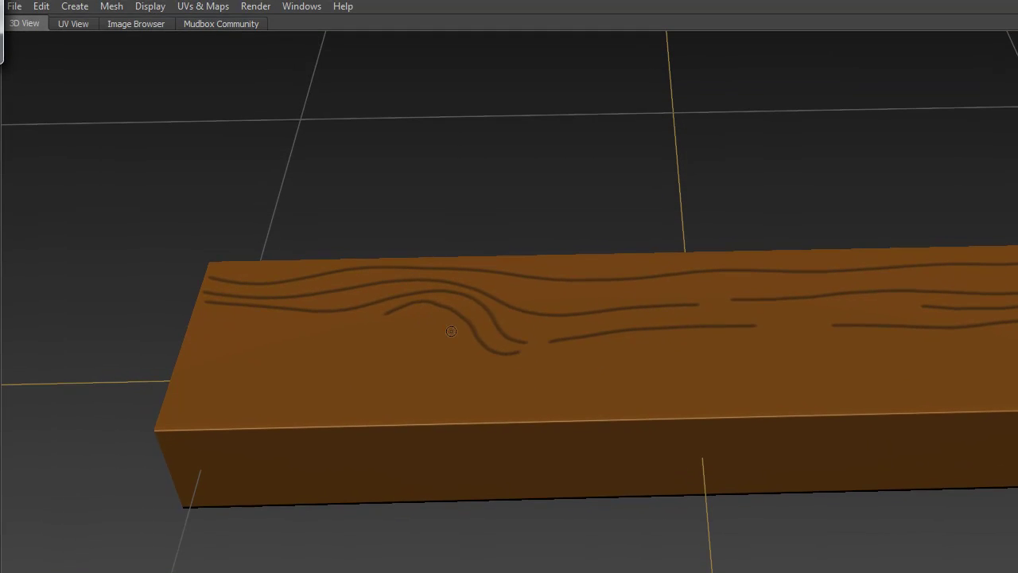
mouse_move(409, 311)
left_mouse_down()
mouse_move(429, 319)
mouse_move(425, 340)
mouse_move(450, 324)
mouse_move(419, 323)
mouse_move(426, 338)
left_mouse_up()
right_click(423, 333)
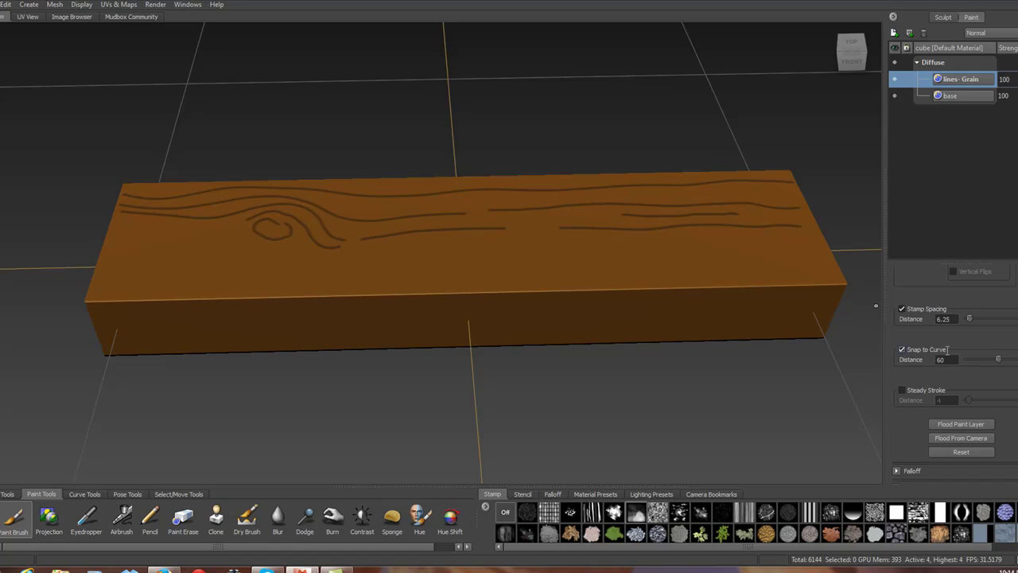
left_click(903, 391)
Paint flowing grain lines across the top face, curving around the knot.
mouse_move(112, 225)
left_mouse_down()
mouse_move(226, 231)
mouse_move(280, 255)
left_mouse_up()
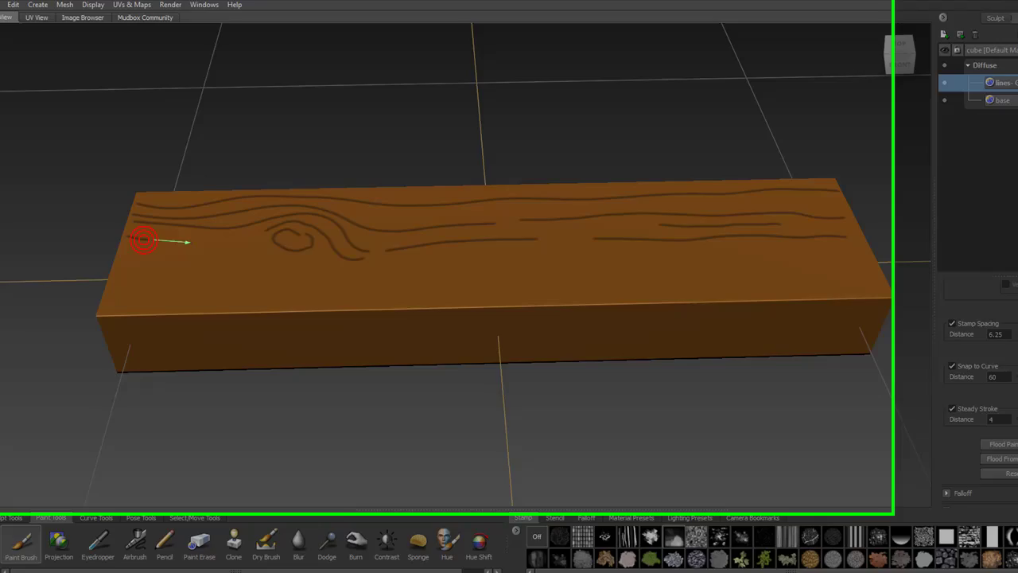
mouse_move(356, 297)
left_mouse_down()
mouse_move(437, 319)
mouse_move(570, 287)
mouse_move(975, 286)
left_mouse_up()
mouse_move(159, 285)
left_mouse_down()
mouse_move(347, 326)
mouse_move(461, 331)
mouse_move(563, 312)
mouse_move(978, 306)
left_mouse_up()
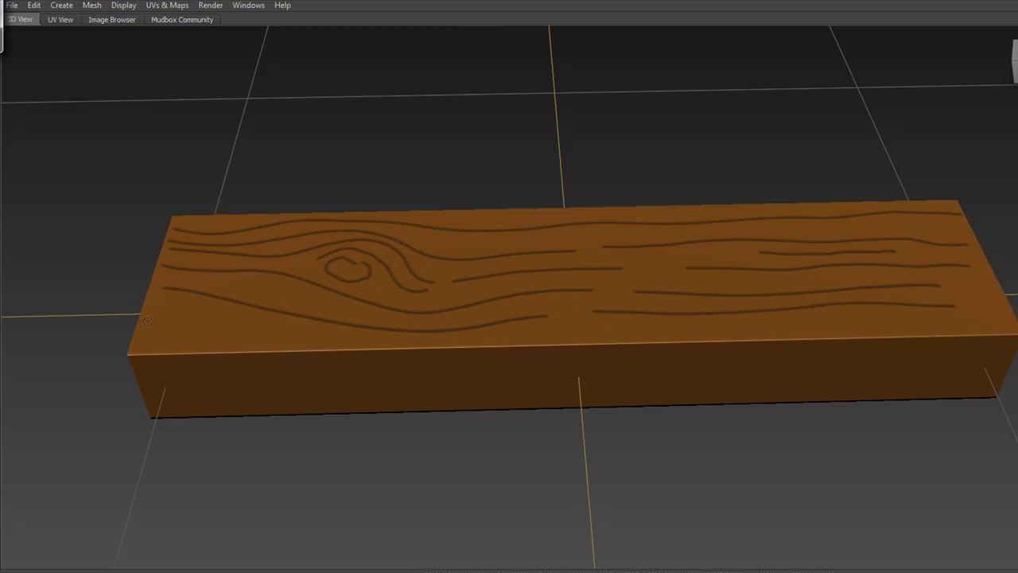
mouse_move(149, 322)
left_mouse_down()
mouse_move(197, 315)
mouse_move(258, 332)
mouse_move(373, 342)
left_mouse_up()
left_click_drag(567, 331, 660, 329)
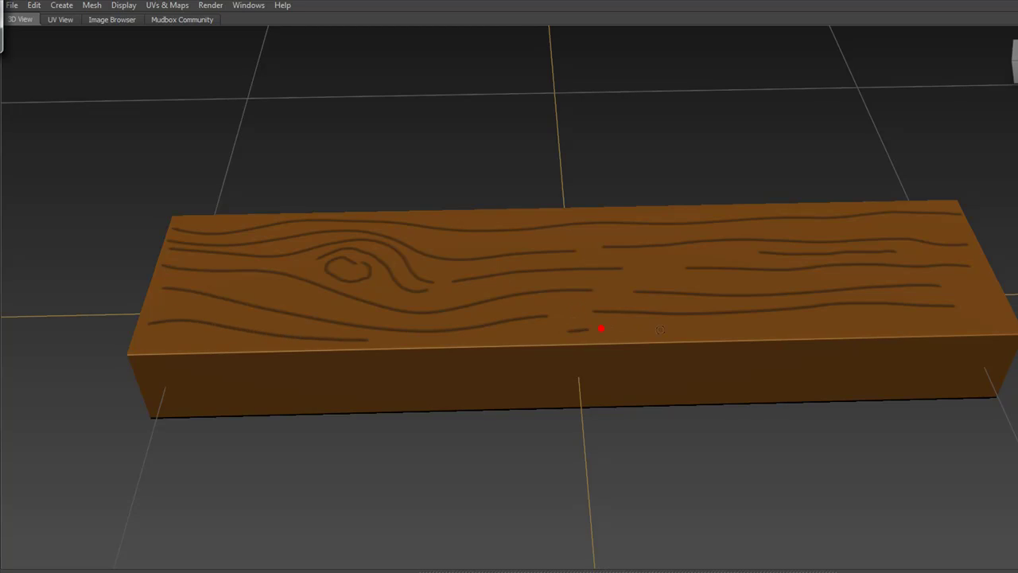
left_click_drag(745, 326, 936, 326)
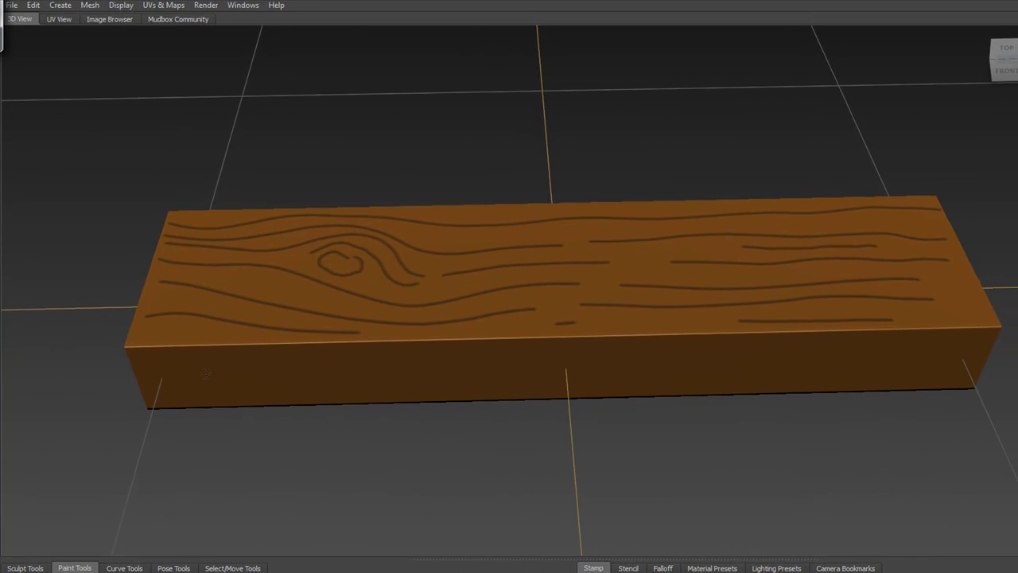
Paint several grain lines along the plank's front face, undoing faint or bad strokes.
mouse_move(155, 366)
left_mouse_down()
mouse_move(712, 366)
mouse_move(892, 350)
mouse_move(684, 362)
mouse_move(996, 344)
left_mouse_up()
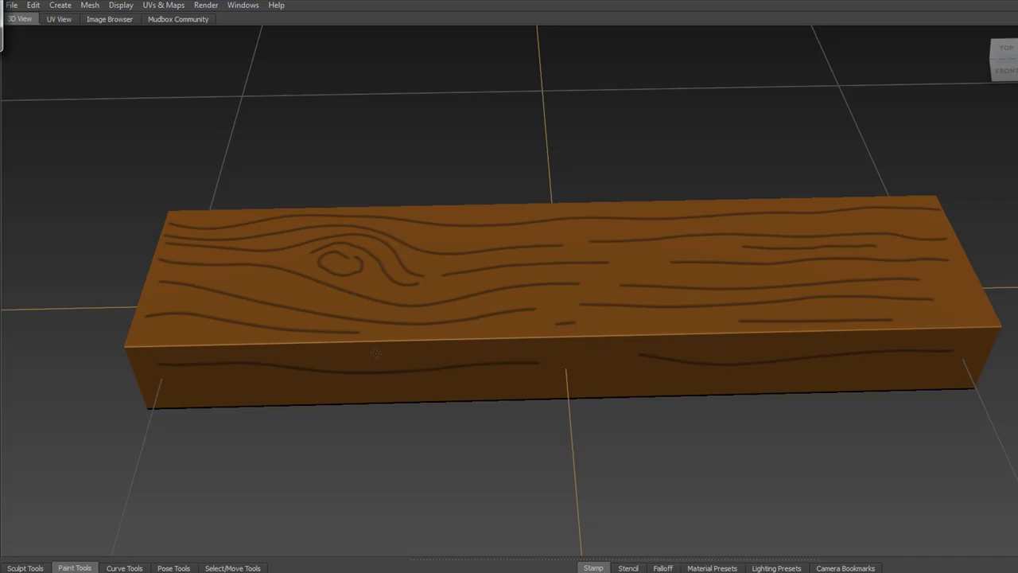
mouse_move(375, 353)
left_mouse_down()
mouse_move(549, 347)
mouse_move(653, 370)
mouse_move(662, 384)
left_mouse_up()
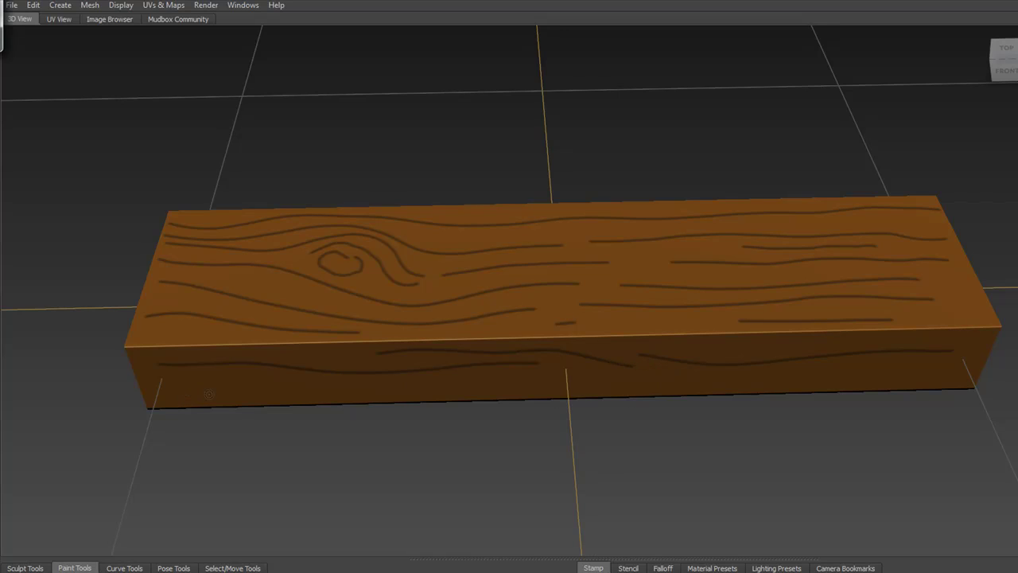
key("ctrl+z")
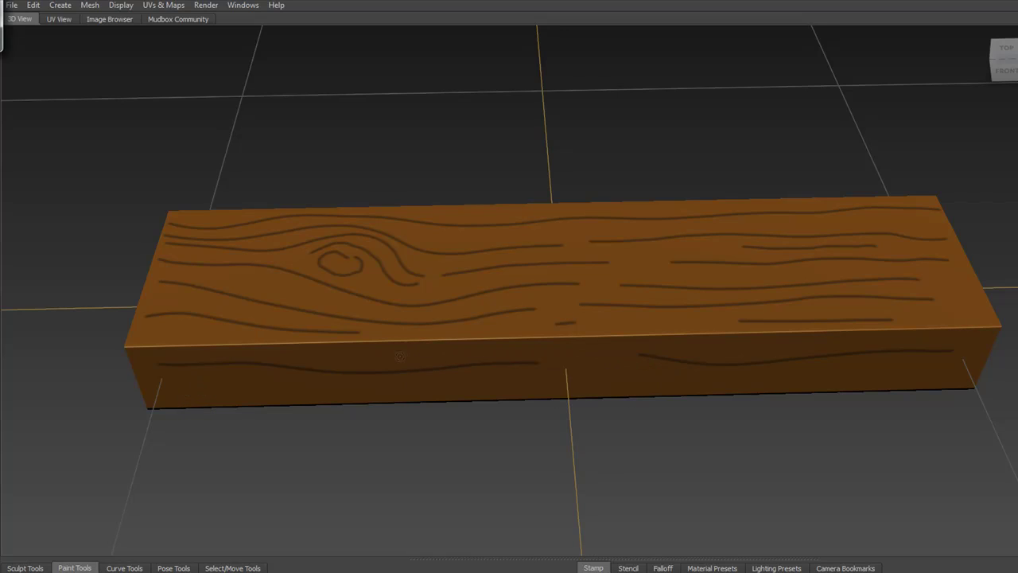
mouse_move(400, 355)
left_mouse_down()
mouse_move(621, 351)
mouse_move(646, 371)
mouse_move(736, 383)
mouse_move(929, 363)
mouse_move(994, 367)
left_mouse_up()
left_click_drag(707, 352, 845, 350)
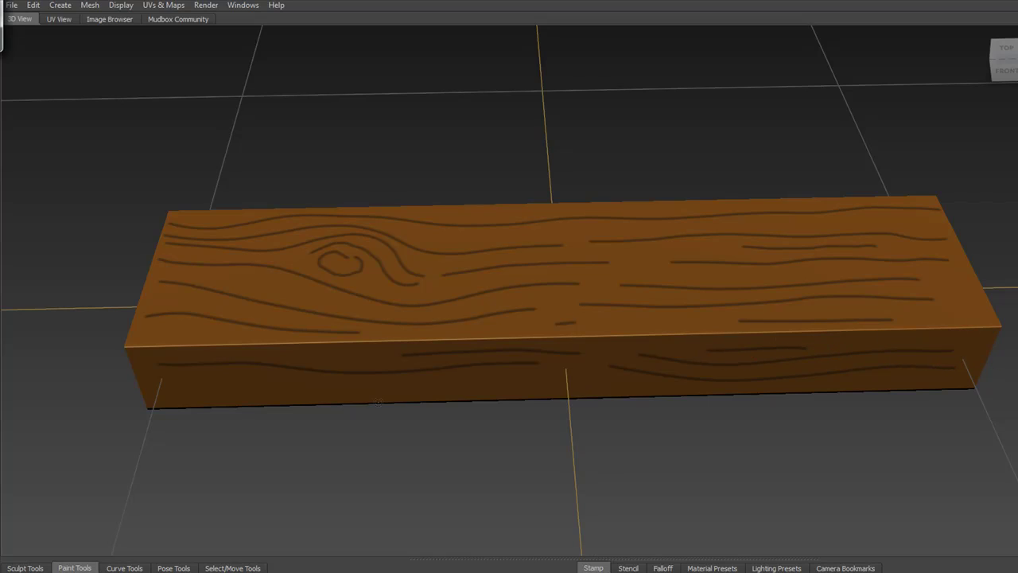
left_click_drag(159, 388, 302, 387)
mouse_move(379, 389)
left_mouse_down()
mouse_move(425, 382)
mouse_move(522, 392)
left_mouse_up()
key("ctrl+z")
key("ctrl+z")
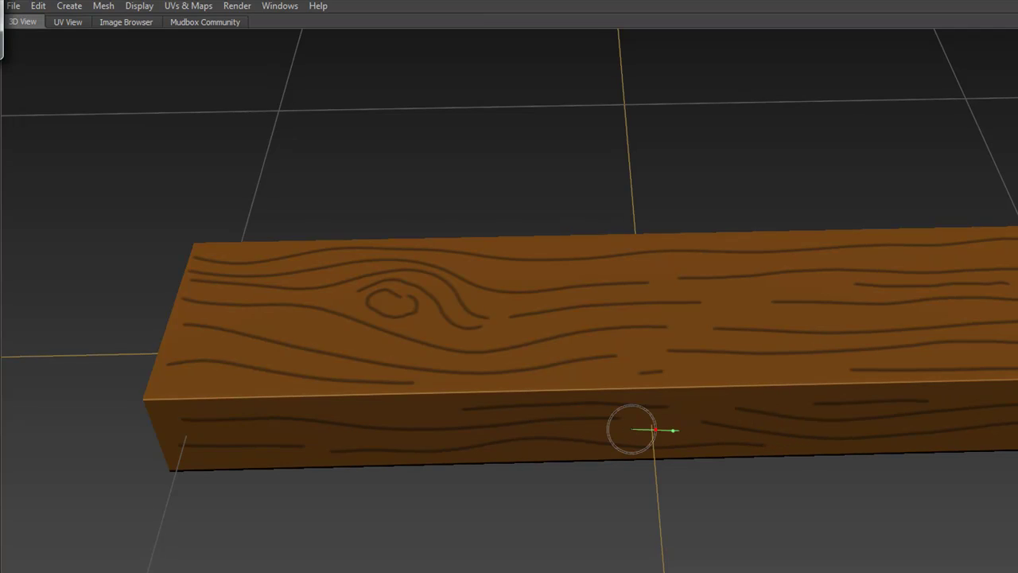
left_click_drag(634, 430, 651, 429)
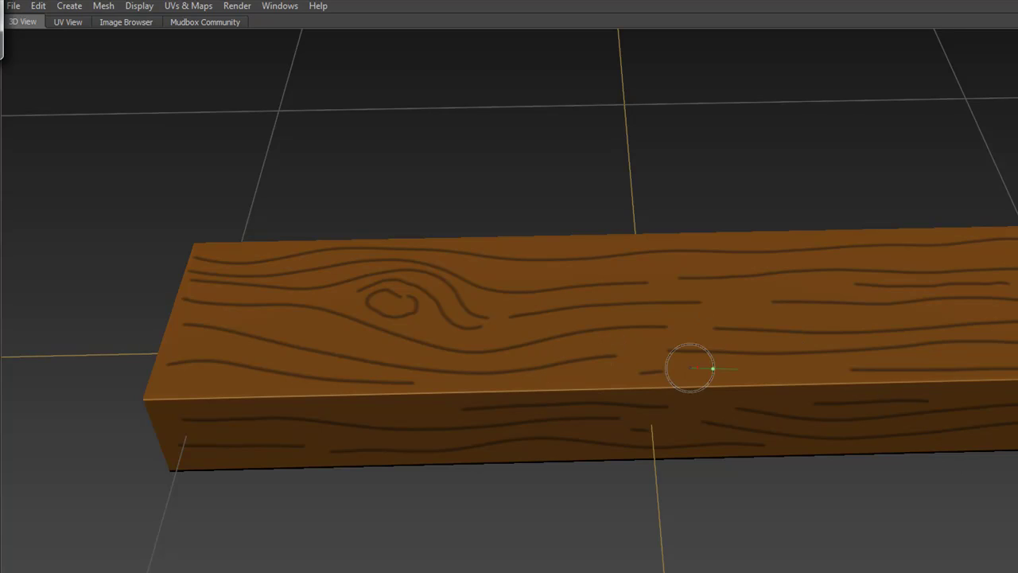
left_click_drag(690, 366, 827, 368)
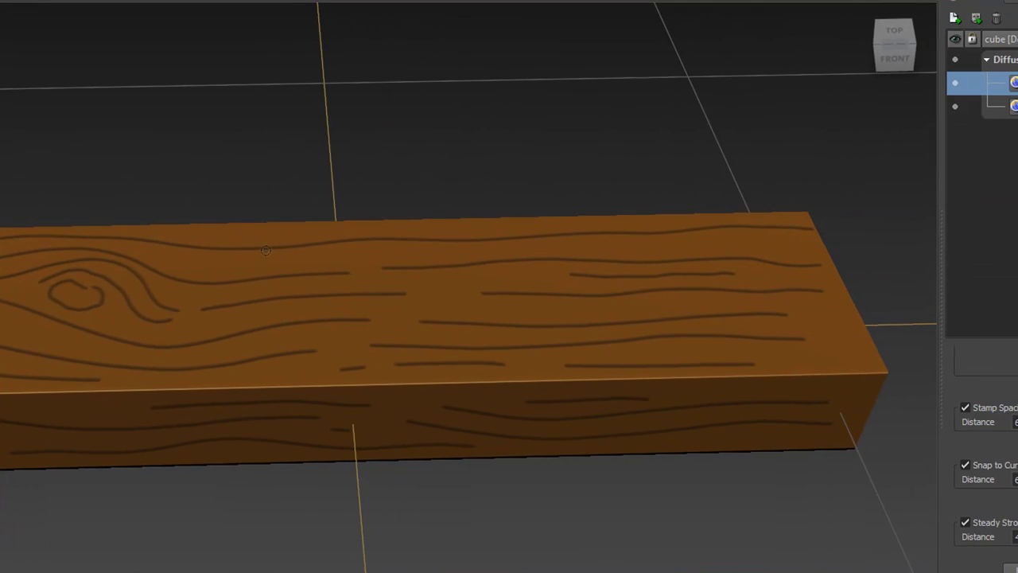
Turn off Steady Stroke, apply the bw_cliffFace stamp, and paint a grain line near the top's left end.
left_click(965, 521)
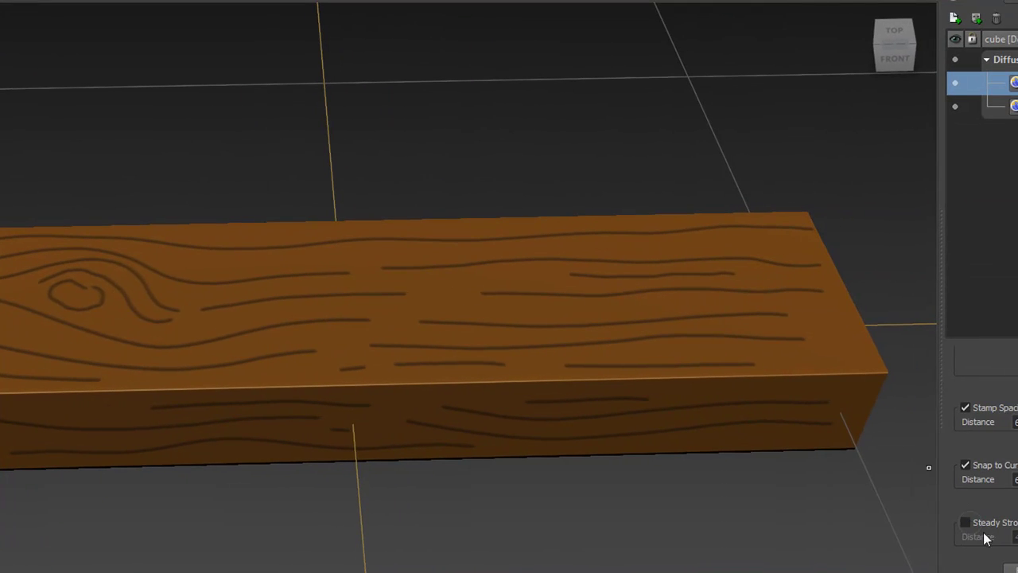
right_click(71, 295)
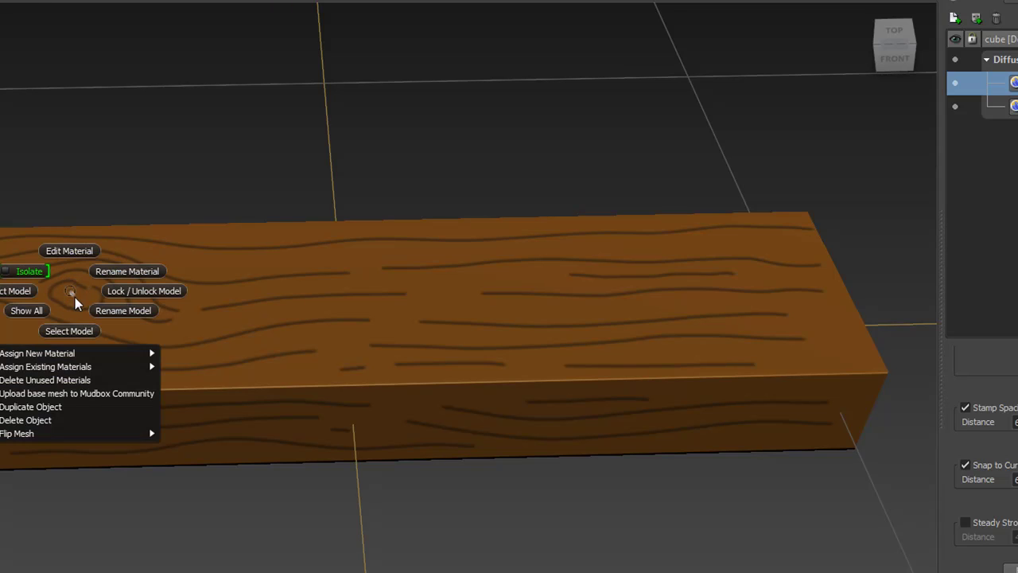
left_click(72, 293)
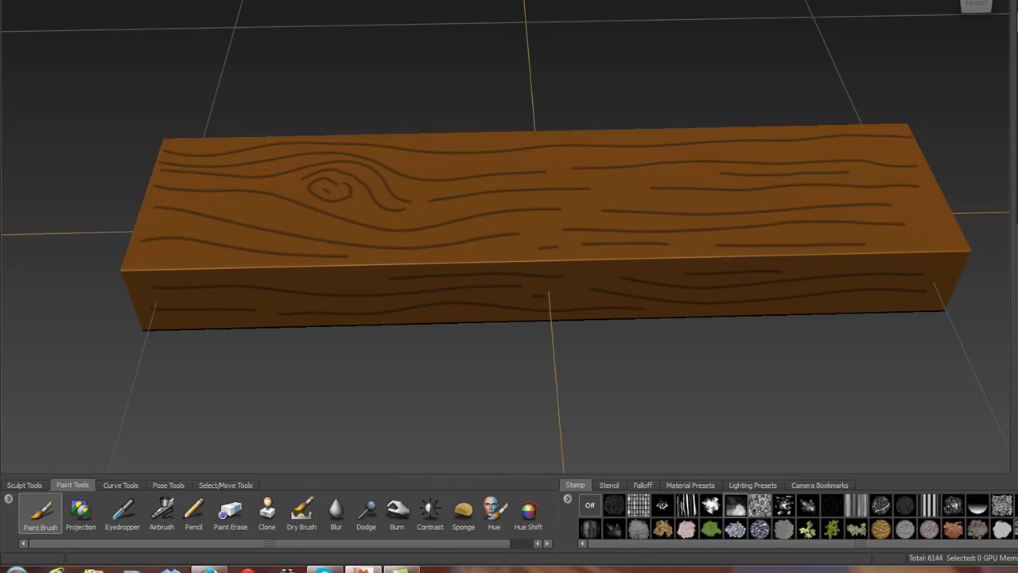
left_click(738, 507)
mouse_move(136, 254)
left_mouse_down()
mouse_move(187, 253)
mouse_move(228, 267)
left_mouse_up()
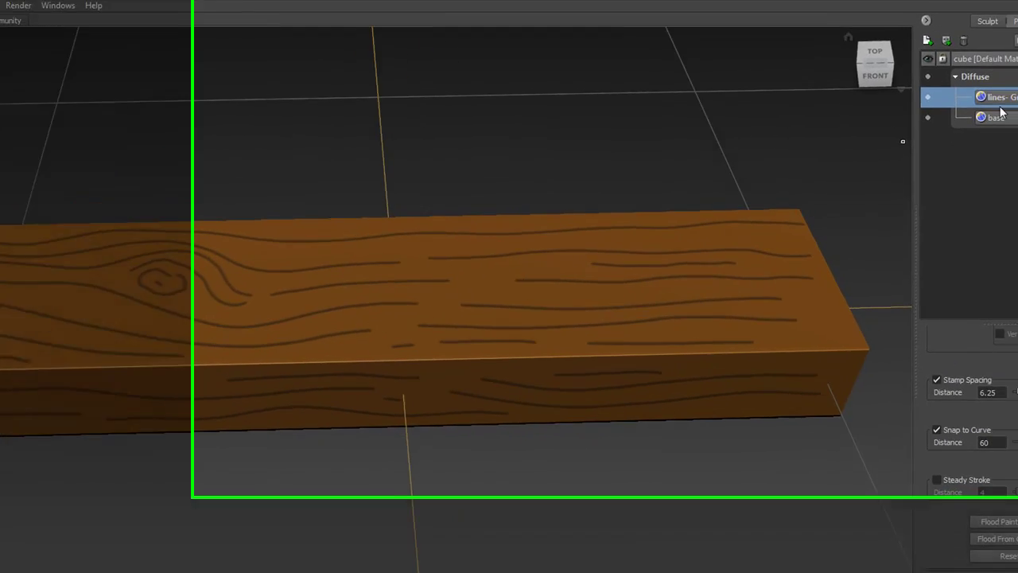
Duplicate the base layer twice, creating 'base copy' and 'base copy 2'.
left_click(1015, 105)
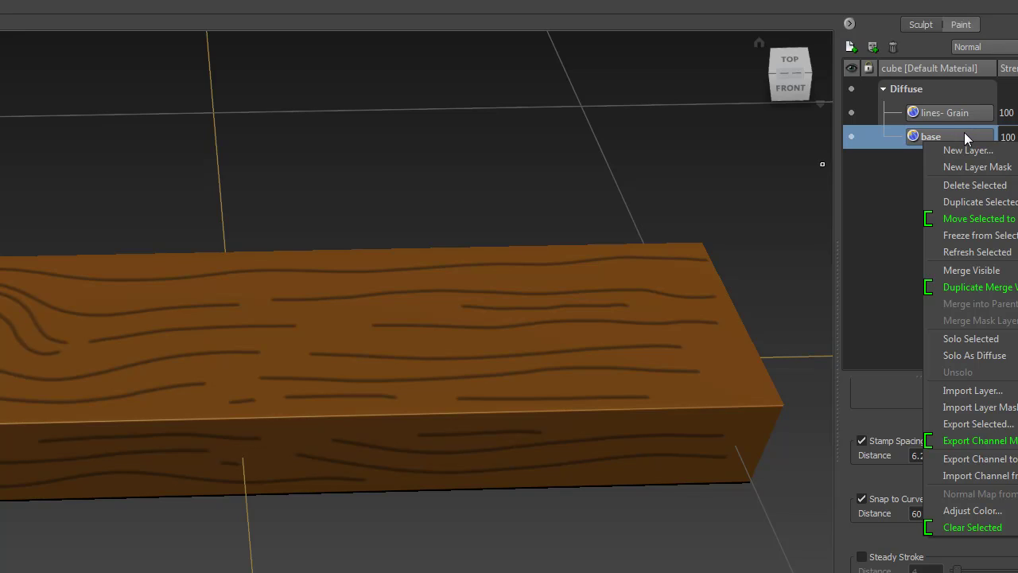
left_click(988, 202)
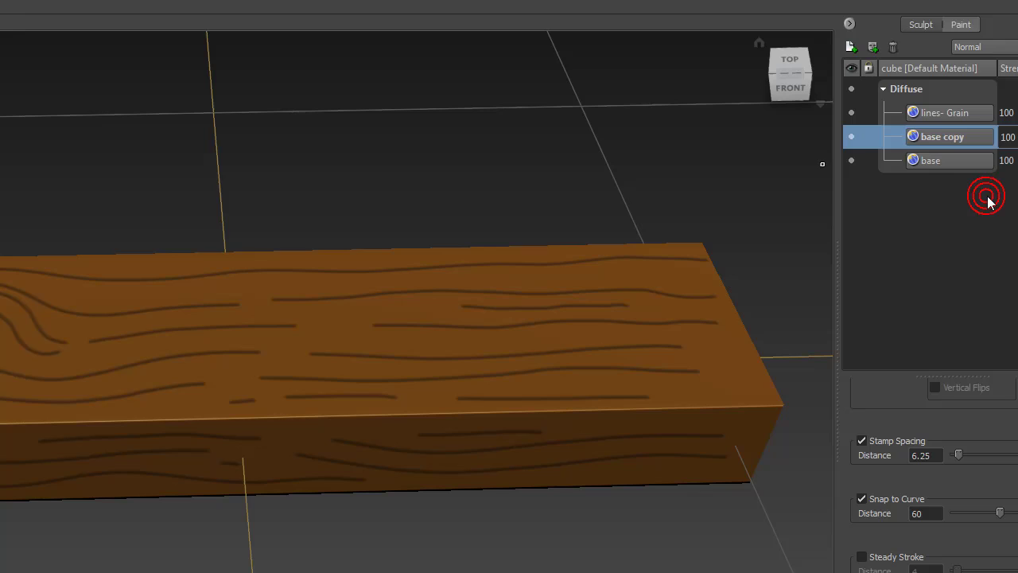
left_click(953, 159)
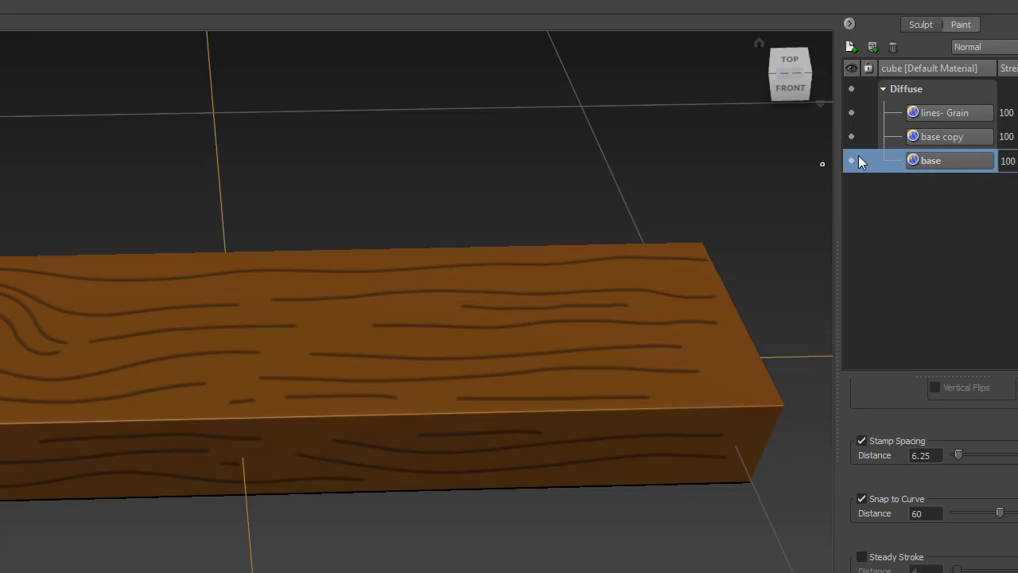
right_click(938, 161)
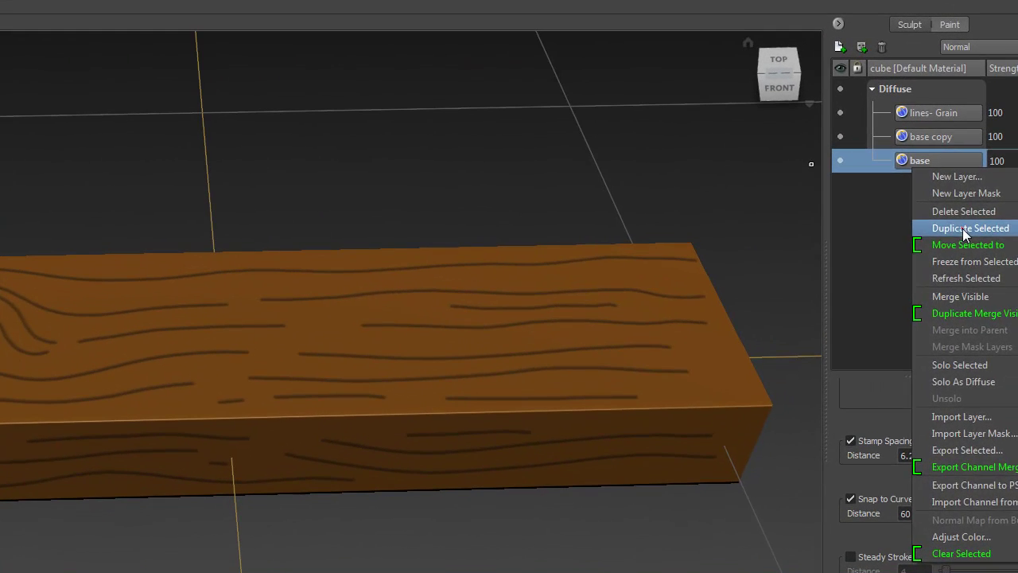
left_click(984, 160)
Hide the original base and base copy 2, make base copy active, and pick Dodge.
left_click(840, 184)
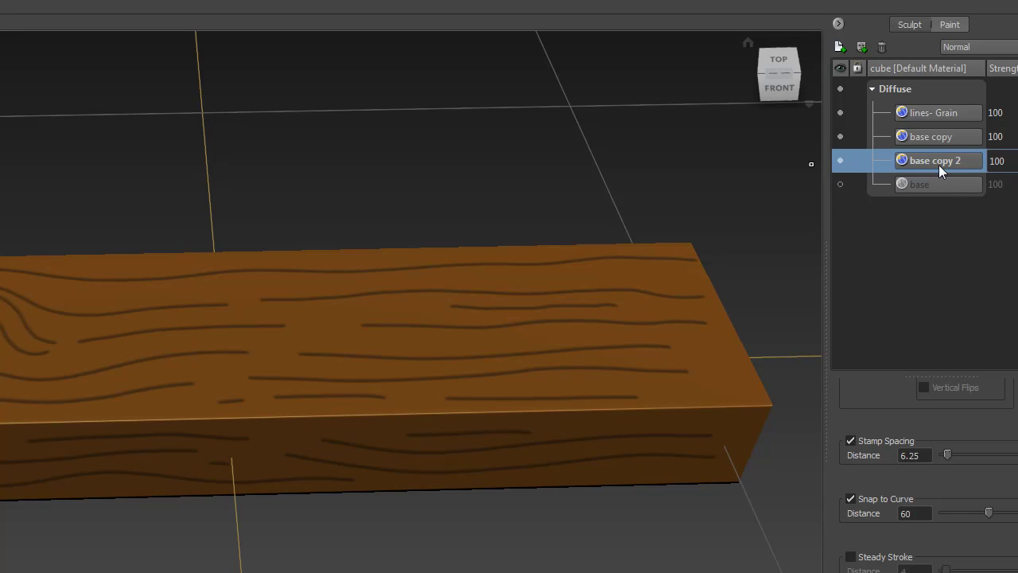
left_click(939, 139)
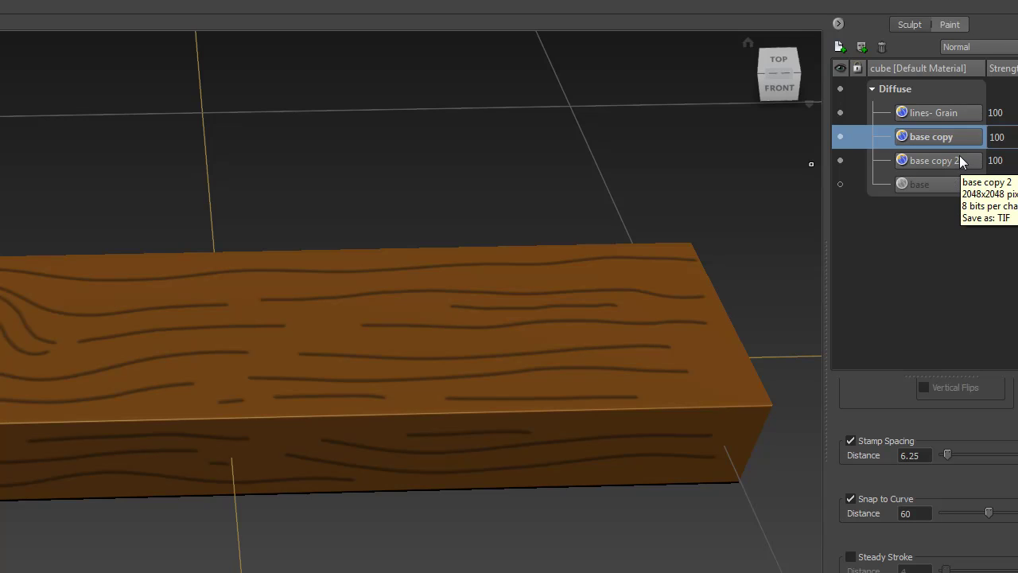
left_click(840, 160)
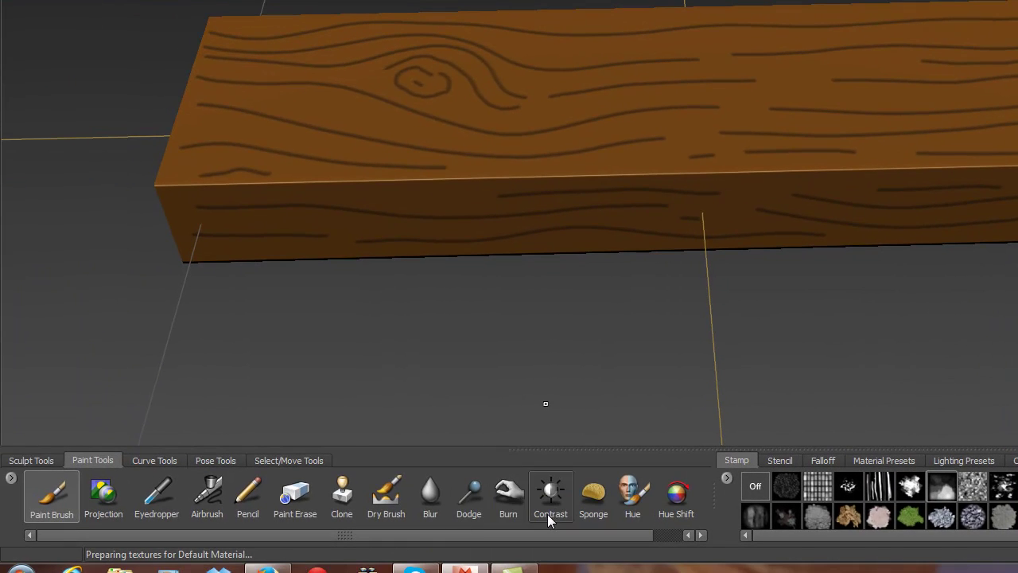
left_click(469, 495)
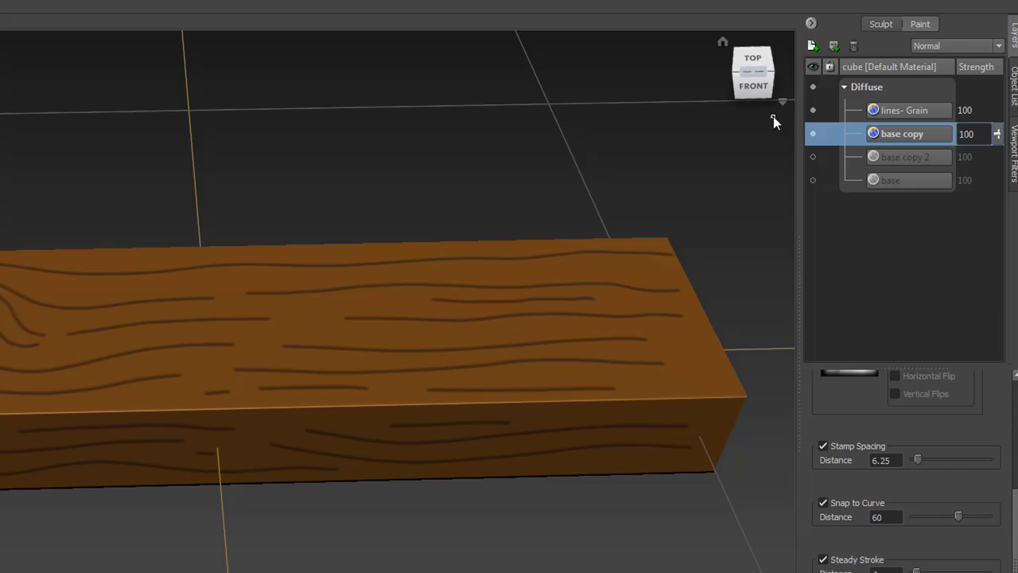
Create a paint layer named 'Highlighted', then reselect the base copy layer.
left_click(812, 46)
left_click_drag(272, 342, 139, 336)
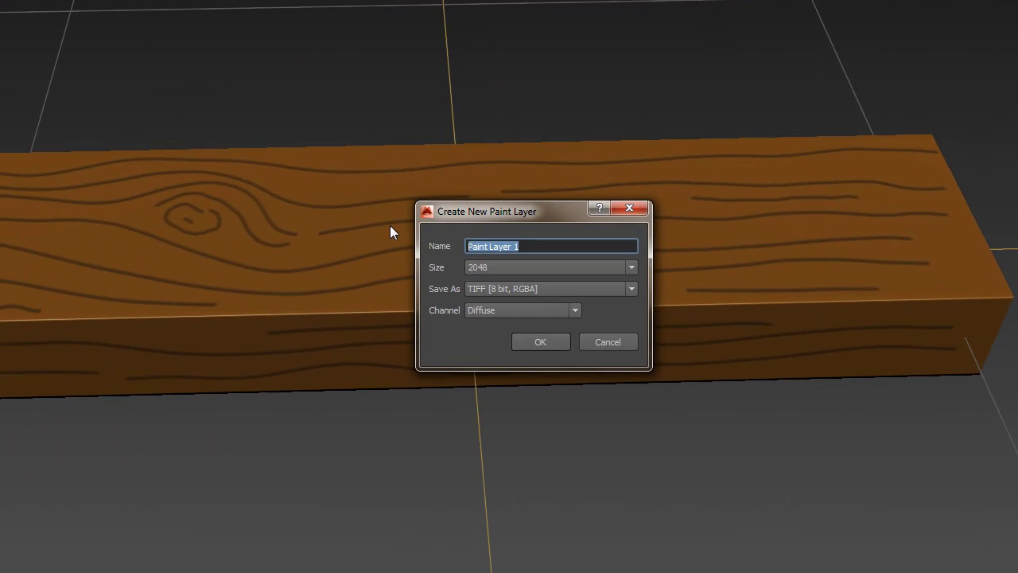
type("dark")
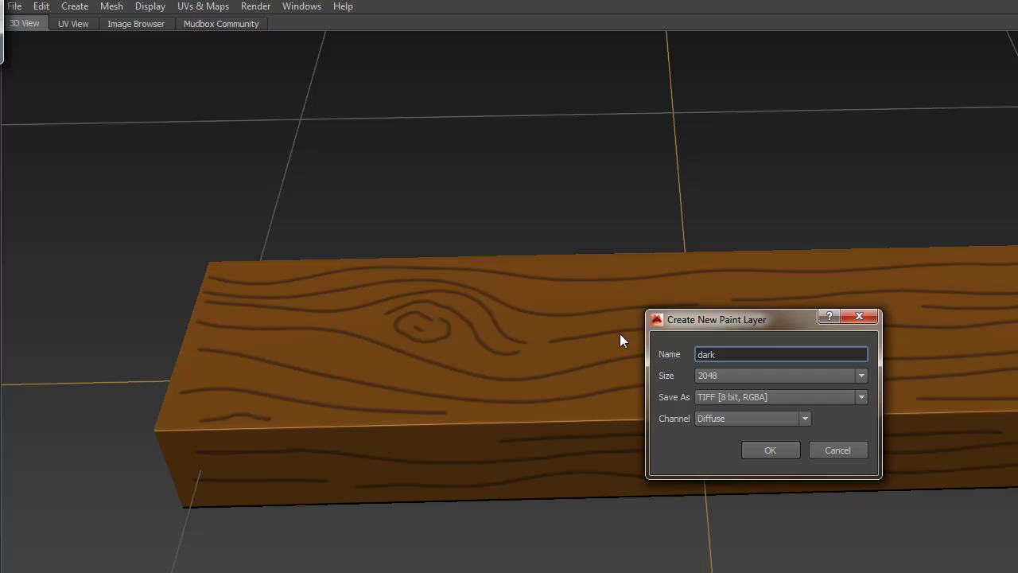
key("BackSpace")
key("BackSpace")
key("BackSpace")
key("BackSpace")
type("Highlighted")
left_click(784, 451)
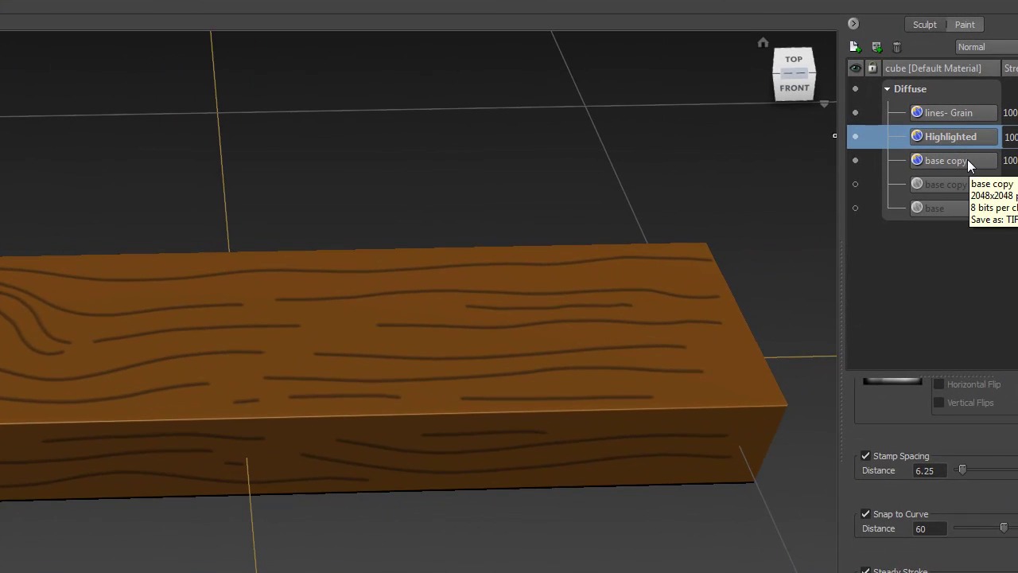
mouse_move(955, 141)
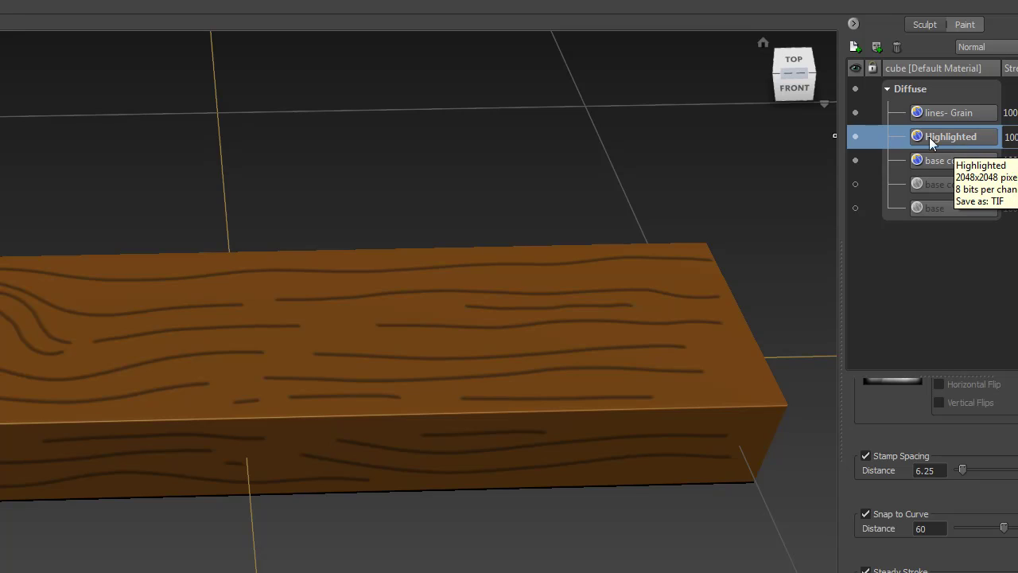
left_click(954, 159)
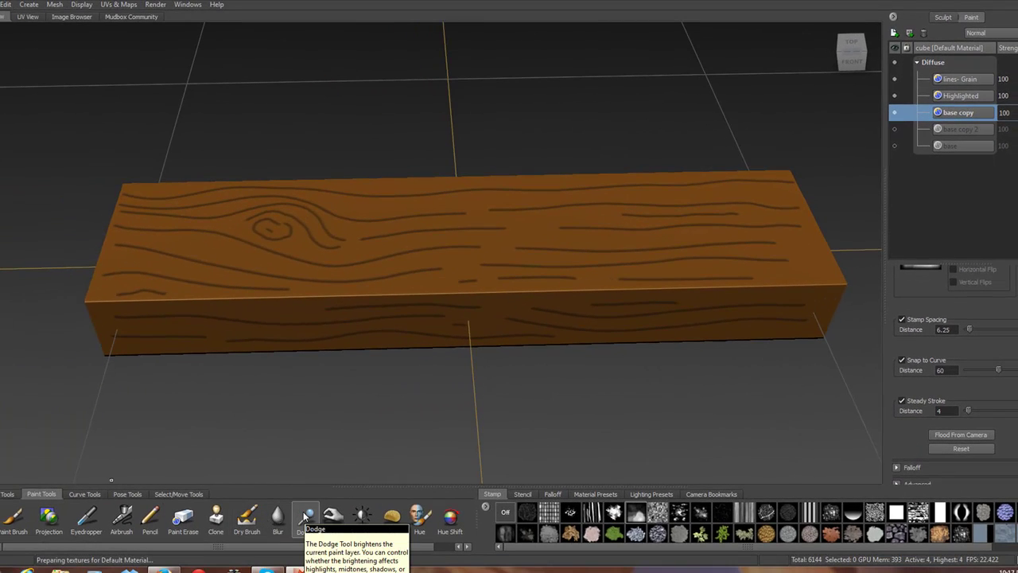
scroll(1010, 374, "up", 3)
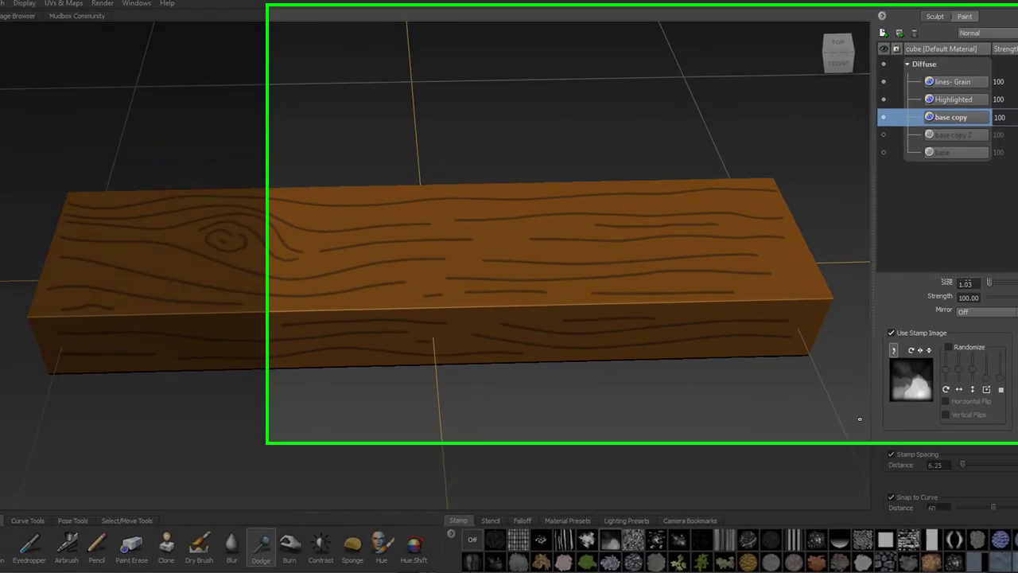
scroll(1010, 374, "down", 3)
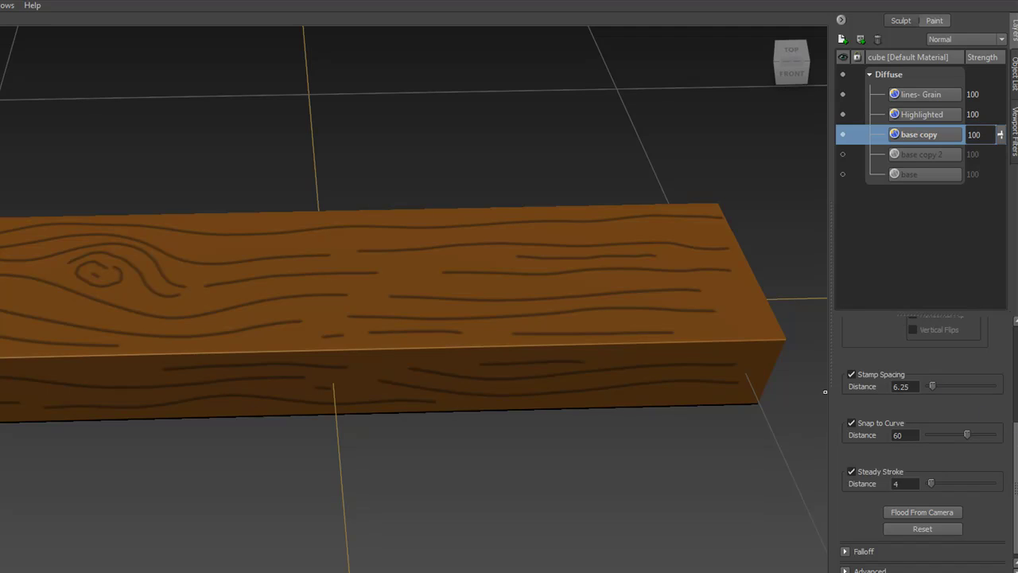
scroll(922, 429, "up", 3)
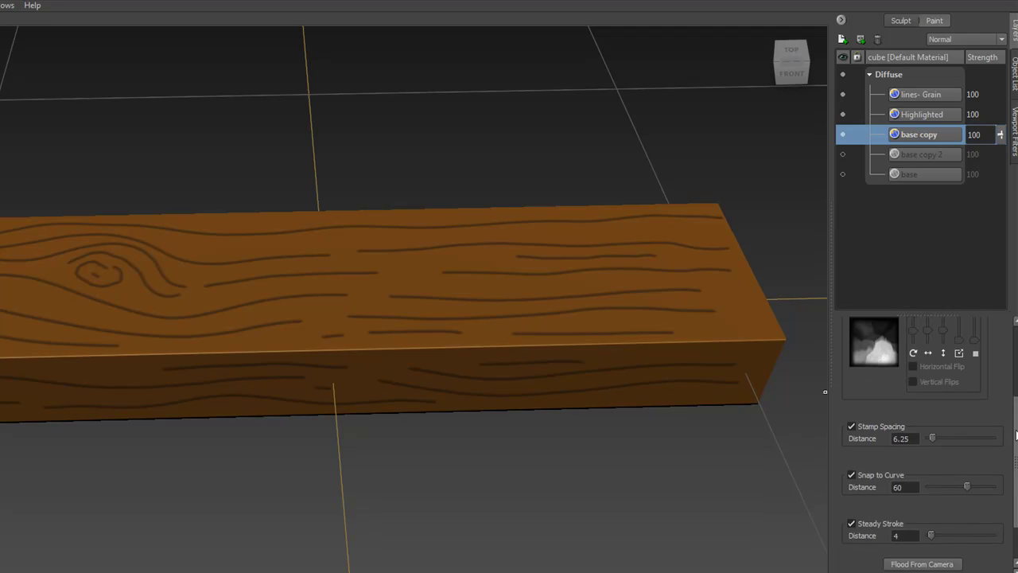
scroll(922, 430, "down", 3)
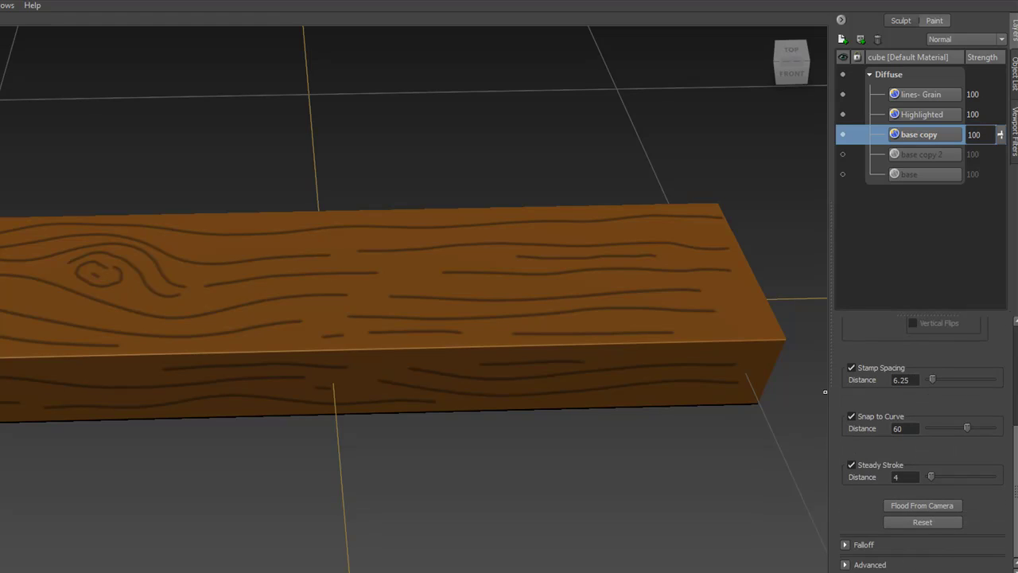
left_click(951, 506)
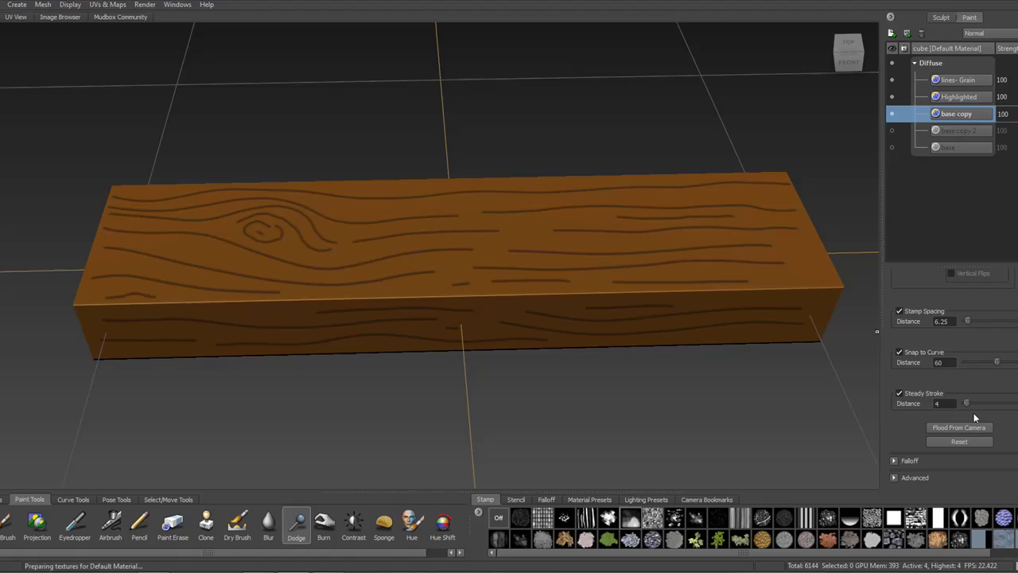
left_click(13, 518)
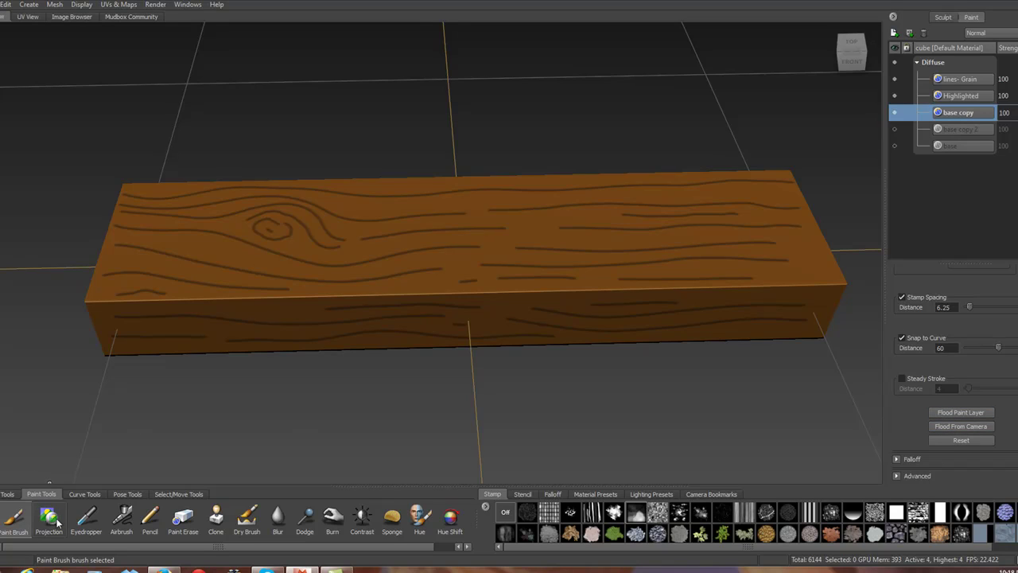
left_click(309, 515)
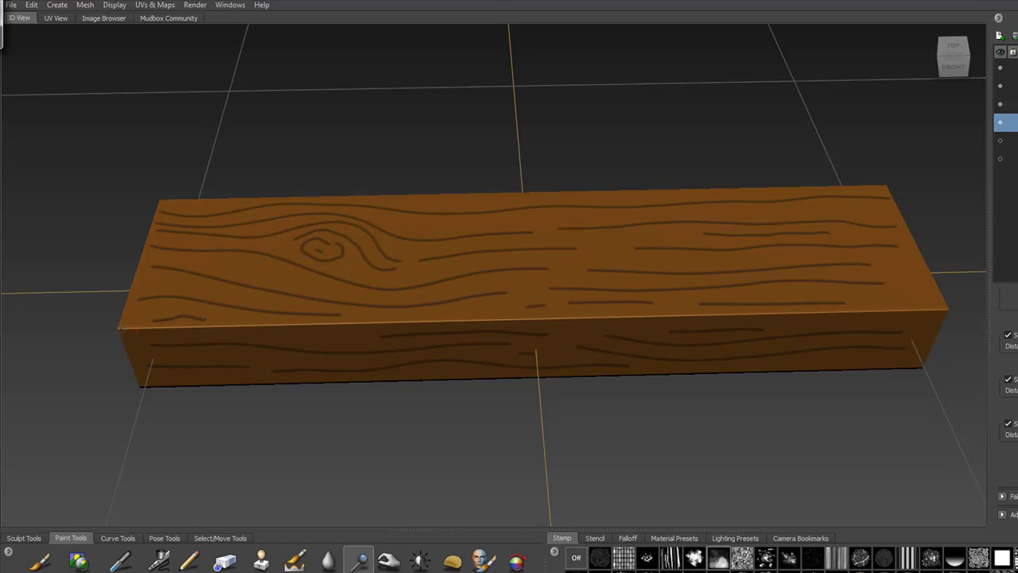
Dodge a highlight along the full top front edge of the plank.
left_click_drag(119, 325, 383, 322)
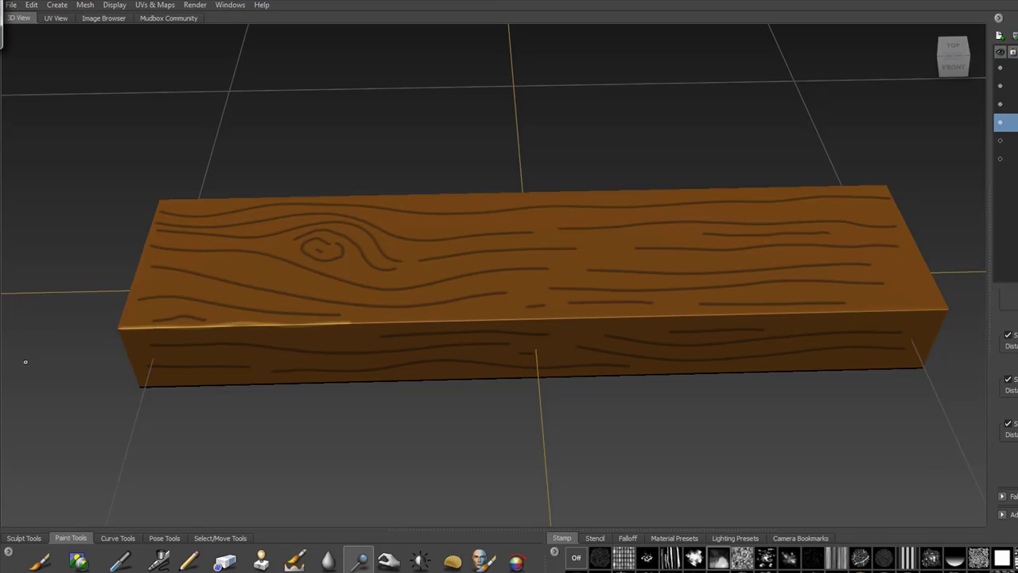
key("ctrl+z")
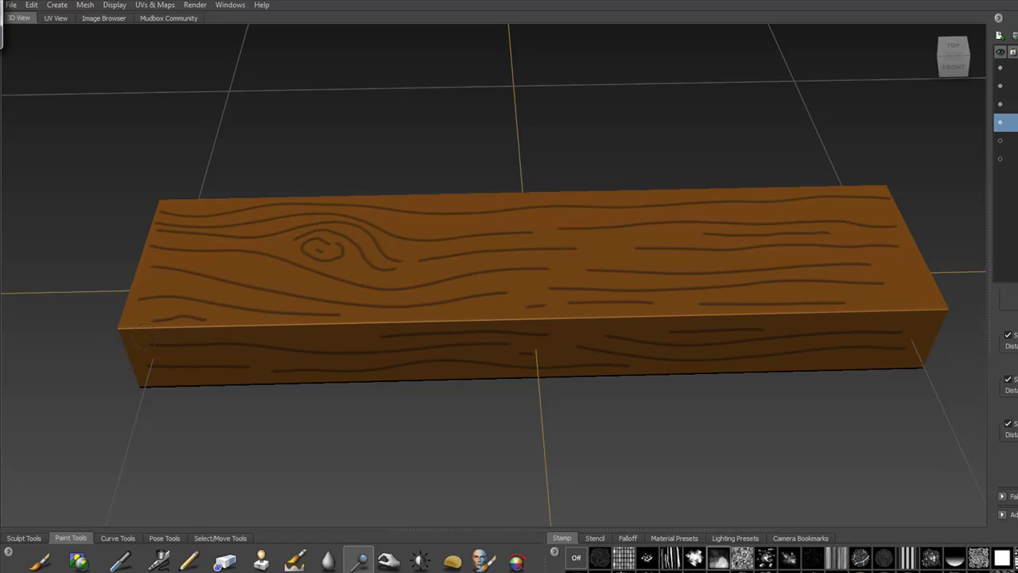
left_click_drag(126, 326, 980, 311)
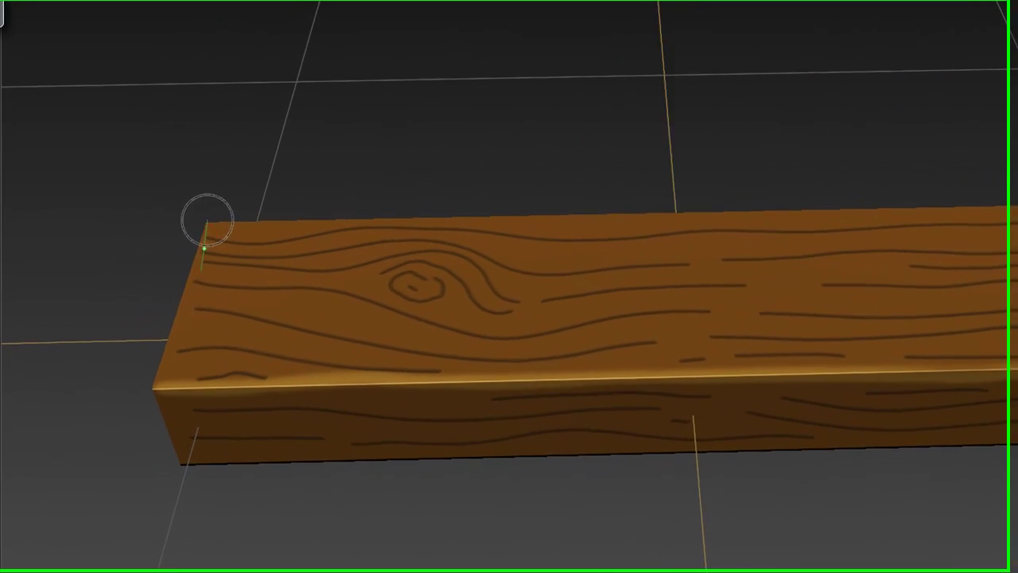
Brighten the front-left vertical corner edge, undoing the unwanted extra strokes.
left_click_drag(156, 212, 148, 249)
mouse_move(194, 287)
left_mouse_down()
mouse_move(148, 414)
mouse_move(148, 450)
left_mouse_up()
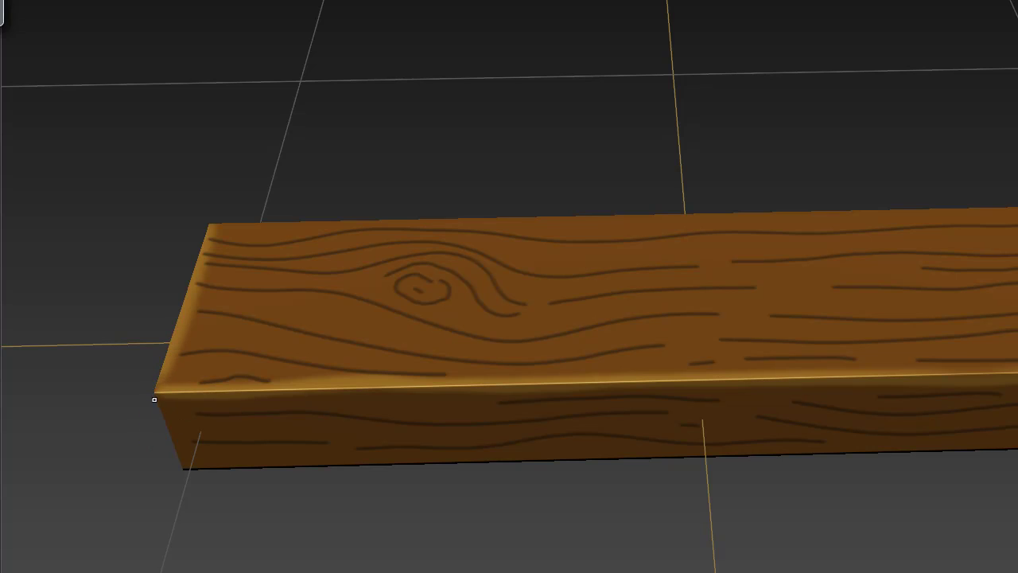
mouse_move(156, 398)
left_mouse_down()
mouse_move(213, 527)
mouse_move(214, 487)
mouse_move(260, 467)
mouse_move(421, 468)
mouse_move(528, 445)
mouse_move(818, 448)
left_mouse_up()
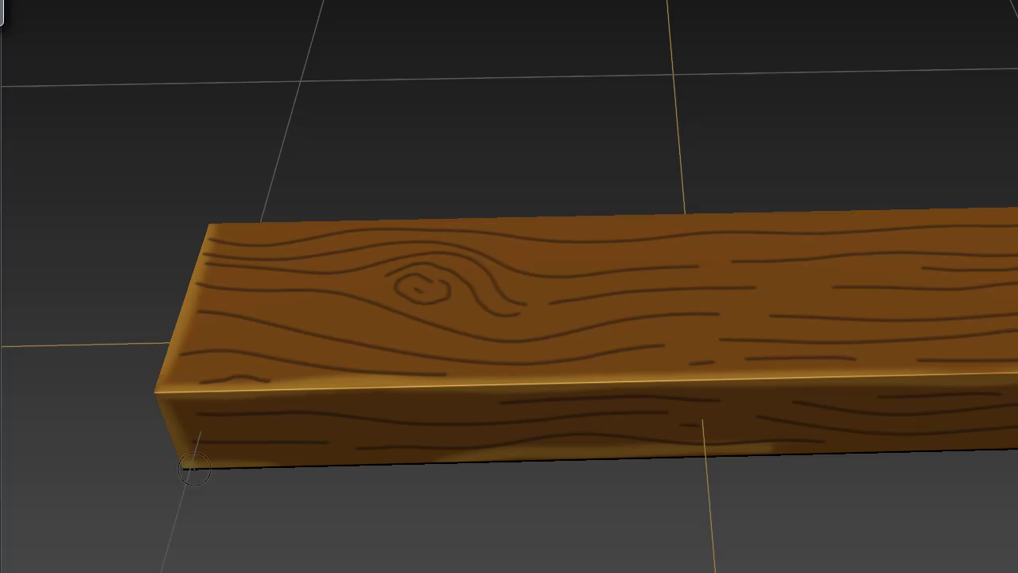
key("ctrl+z")
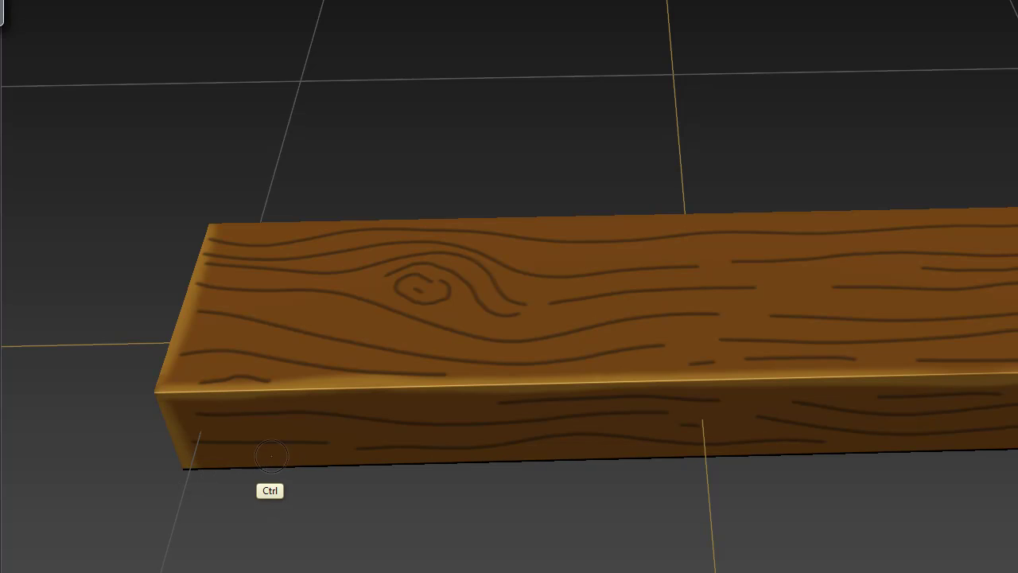
key("ctrl+z")
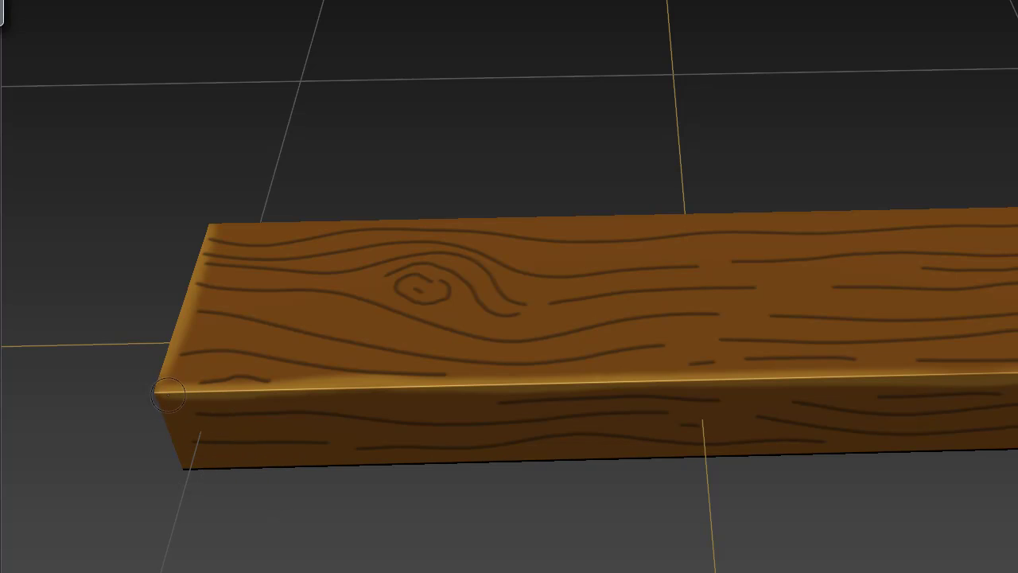
Dodge highlights down the left end, along the bottom-left edge and down the right end, undoing a top-edge stroke.
mouse_move(158, 390)
left_mouse_down()
mouse_move(199, 507)
mouse_move(211, 521)
mouse_move(235, 510)
mouse_move(240, 491)
mouse_move(211, 455)
mouse_move(193, 477)
left_mouse_up()
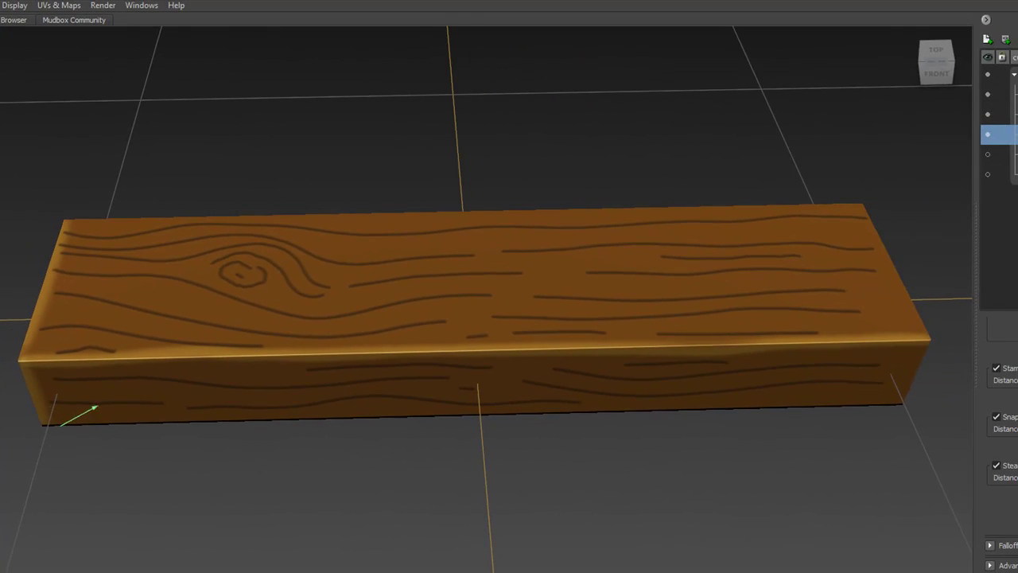
mouse_move(96, 408)
left_mouse_down()
mouse_move(163, 425)
mouse_move(897, 397)
mouse_move(952, 407)
mouse_move(939, 373)
mouse_move(900, 405)
mouse_move(904, 361)
mouse_move(936, 296)
mouse_move(927, 320)
left_mouse_up()
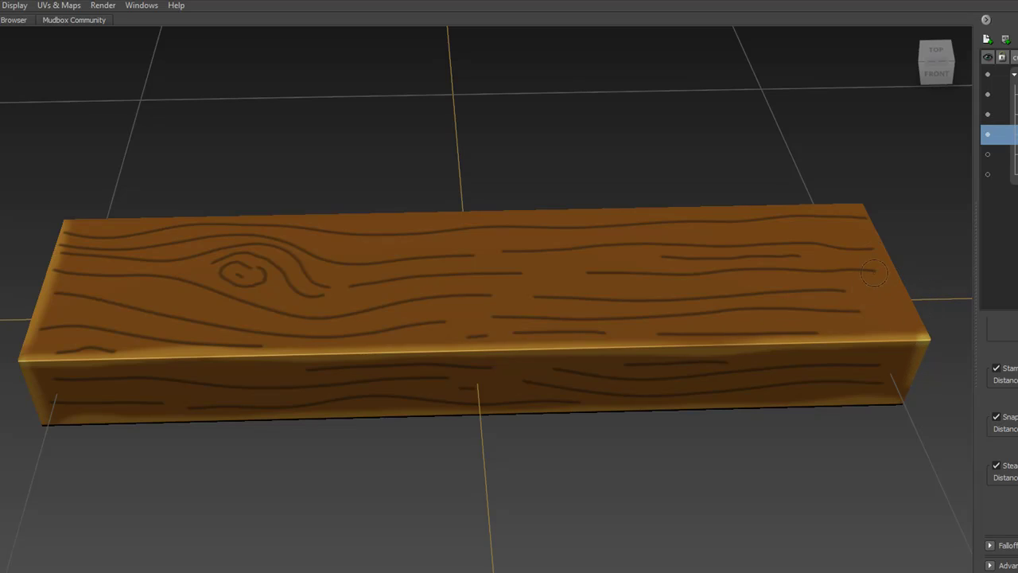
mouse_move(857, 203)
left_mouse_down()
mouse_move(918, 293)
mouse_move(918, 306)
mouse_move(883, 238)
mouse_move(905, 300)
left_mouse_up()
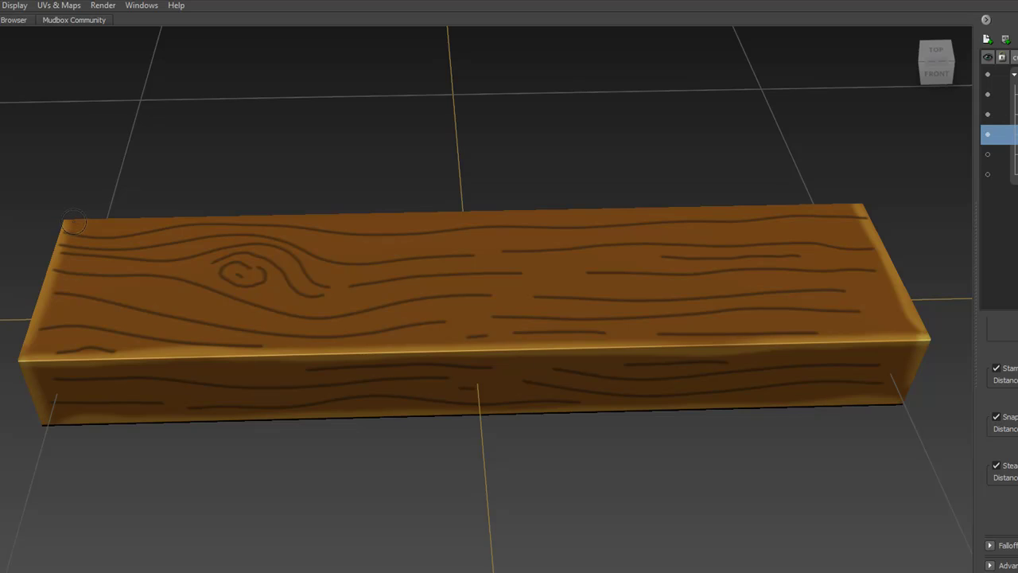
mouse_move(74, 225)
left_mouse_down()
mouse_move(372, 205)
mouse_move(463, 206)
mouse_move(516, 222)
mouse_move(640, 206)
left_mouse_up()
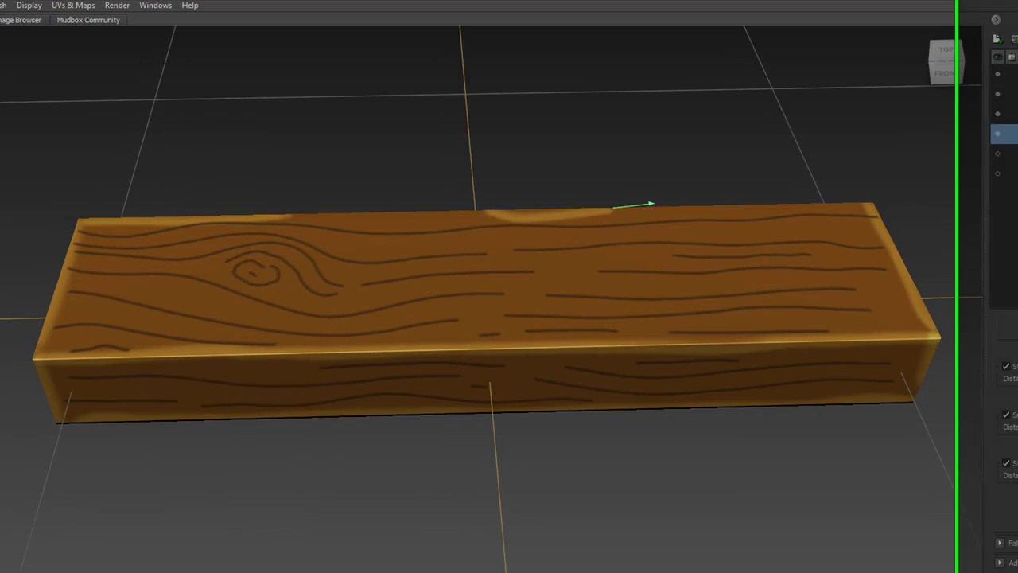
key("ctrl+z")
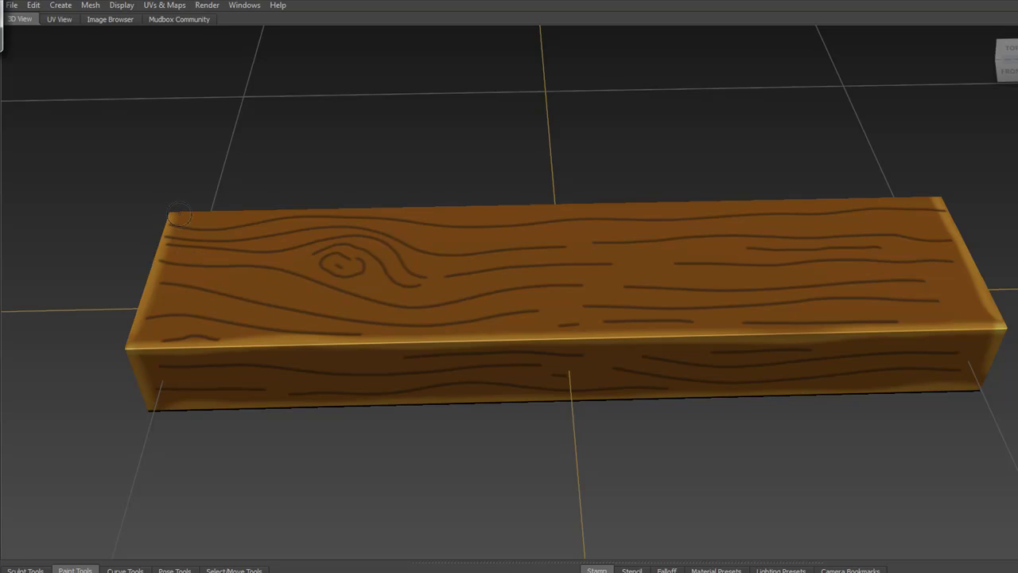
Lighten the plank's top back edge, then select the Highlighted layer and the Paint Brush tool.
left_click_drag(177, 212, 999, 196)
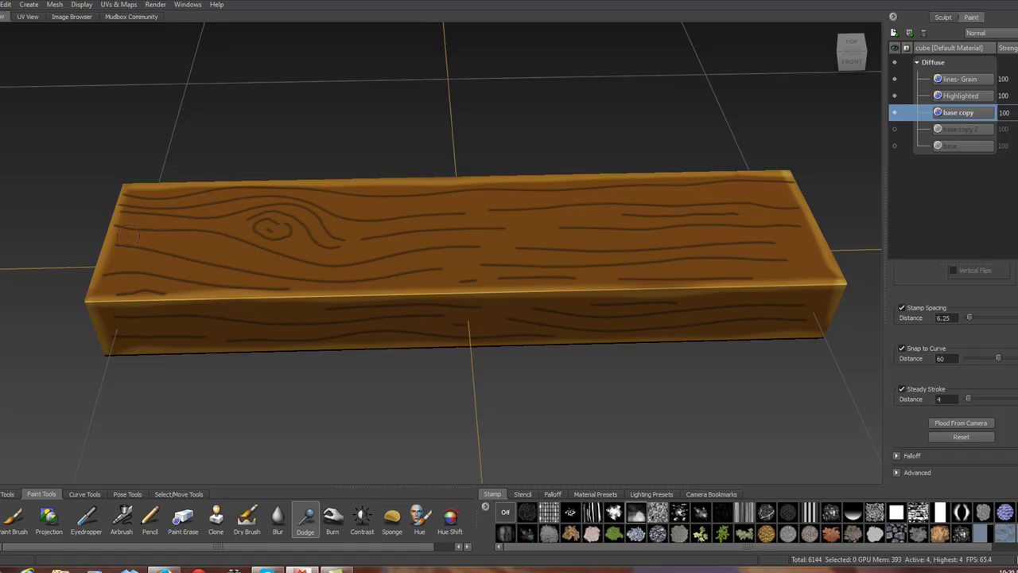
left_click(967, 95)
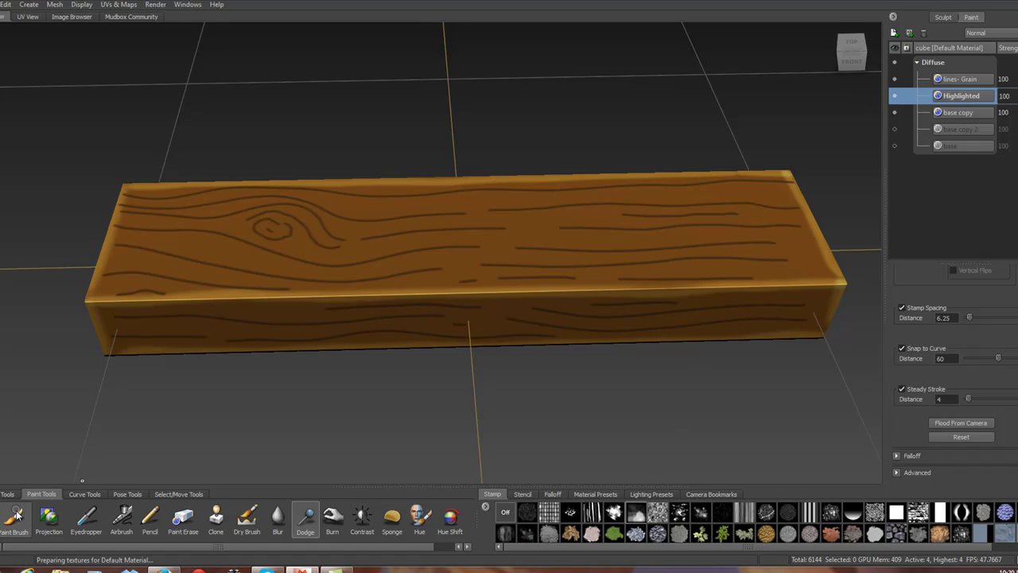
left_click(16, 515)
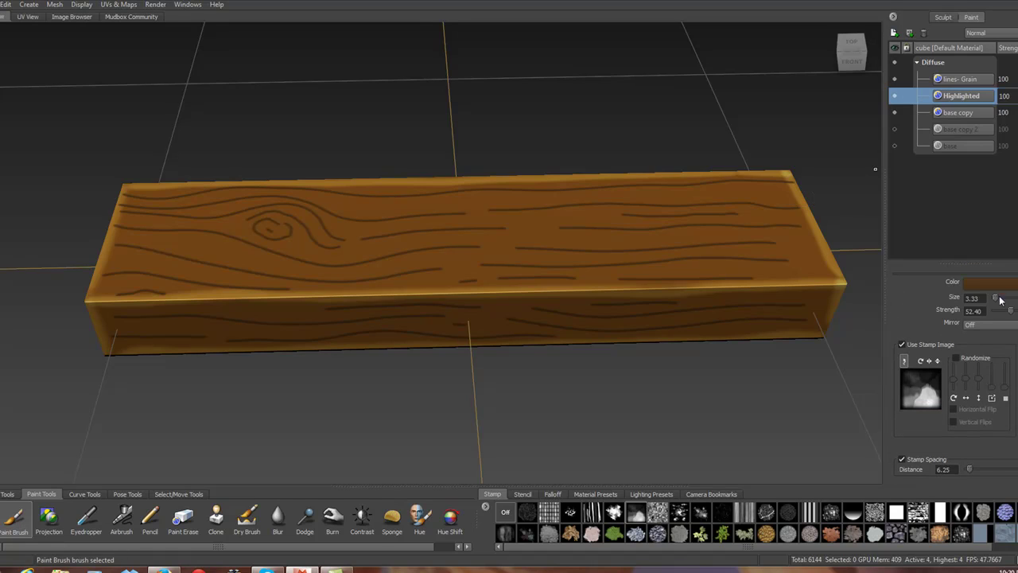
Eyedrop the plank's wood tone and lighten it to a light orange paint colour, undoing a test streak.
left_click(994, 282)
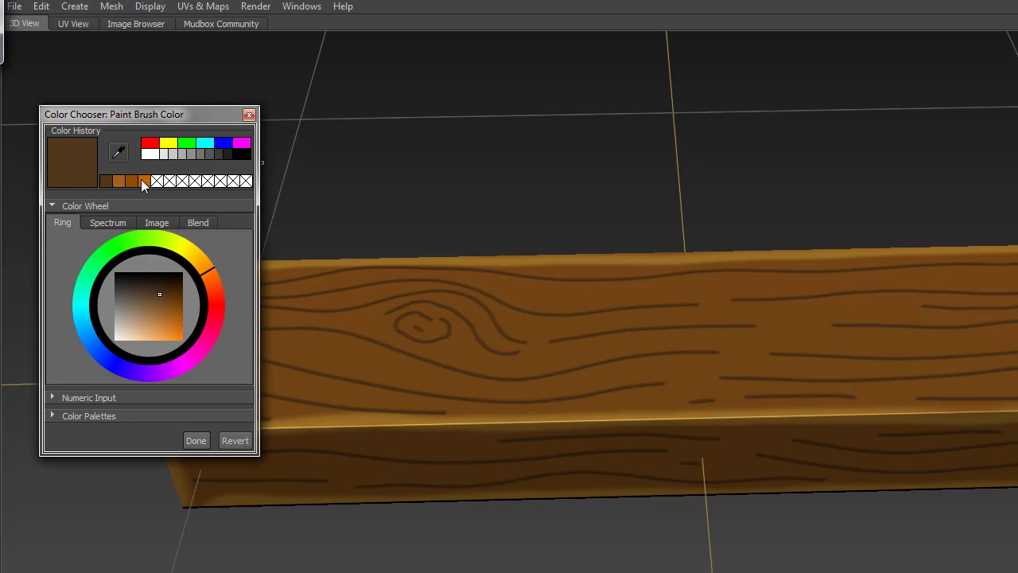
left_click(144, 180)
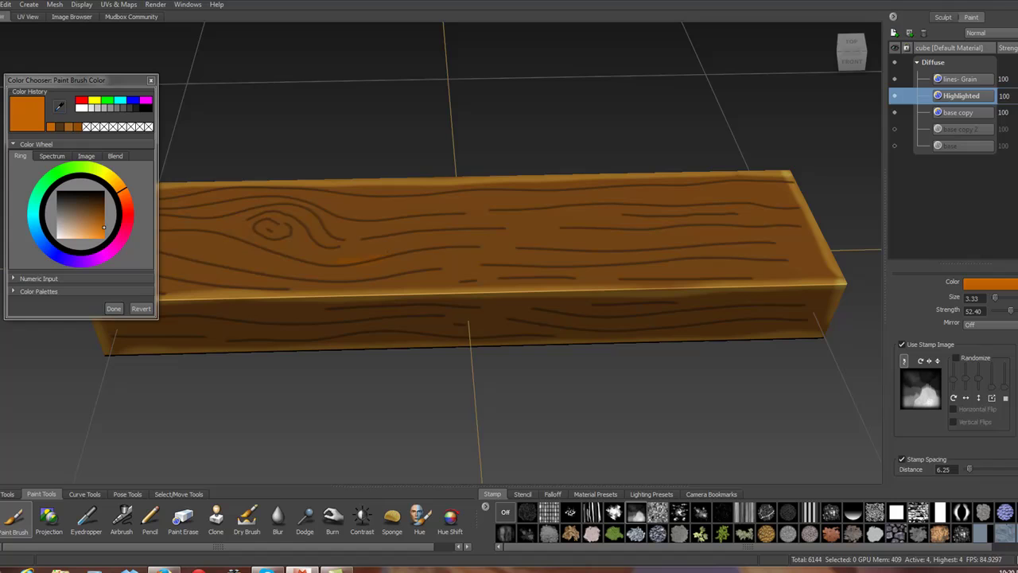
left_click_drag(382, 256, 477, 239)
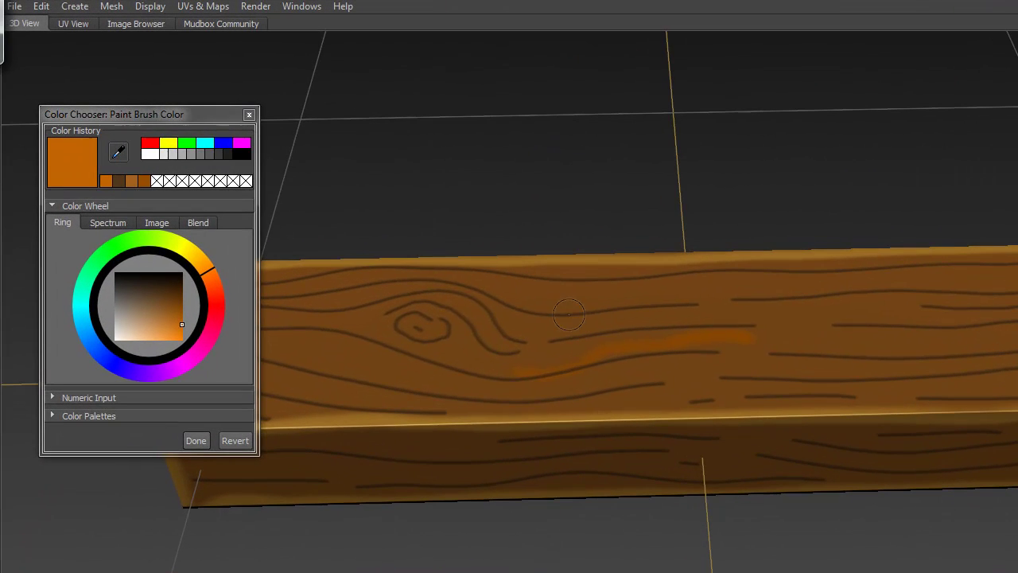
key("ctrl+z")
left_click(116, 153)
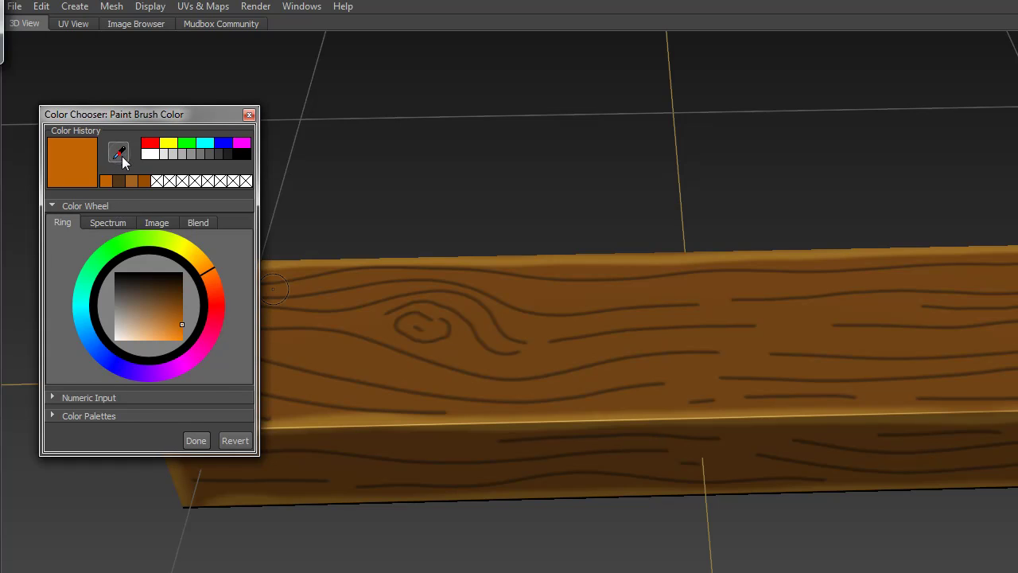
left_click(491, 378)
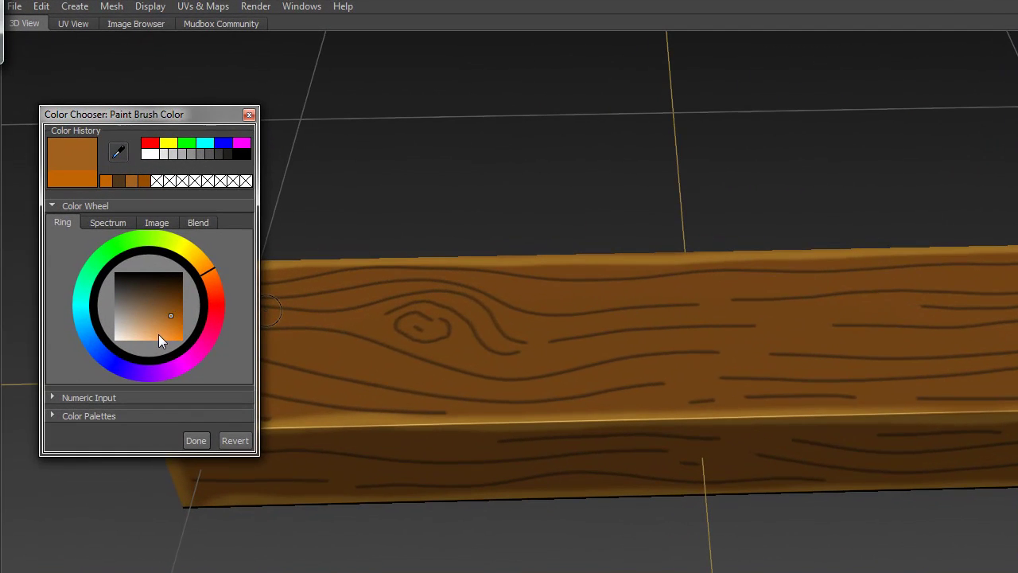
left_click_drag(171, 317, 160, 335)
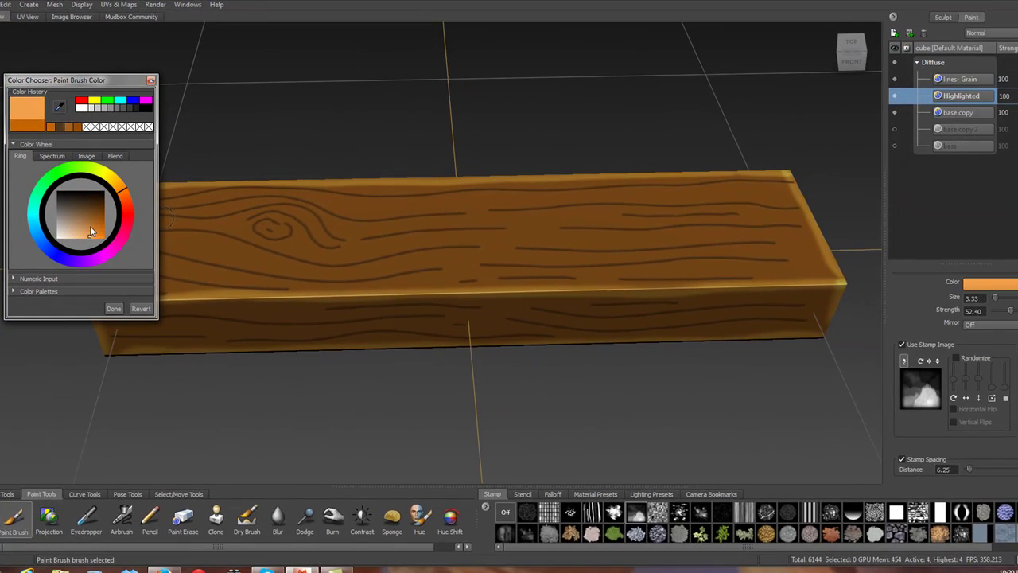
left_click(161, 319)
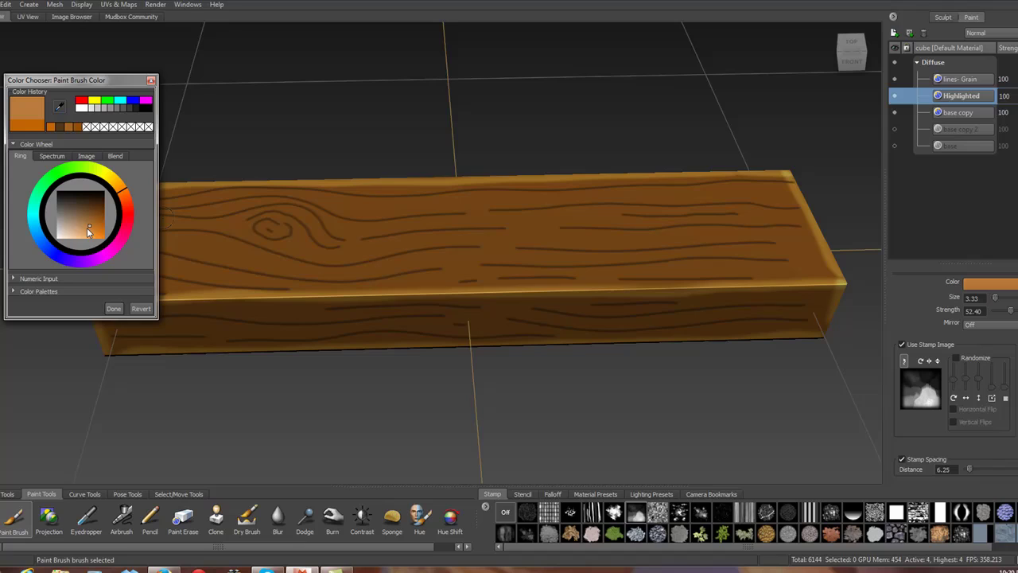
left_click(115, 309)
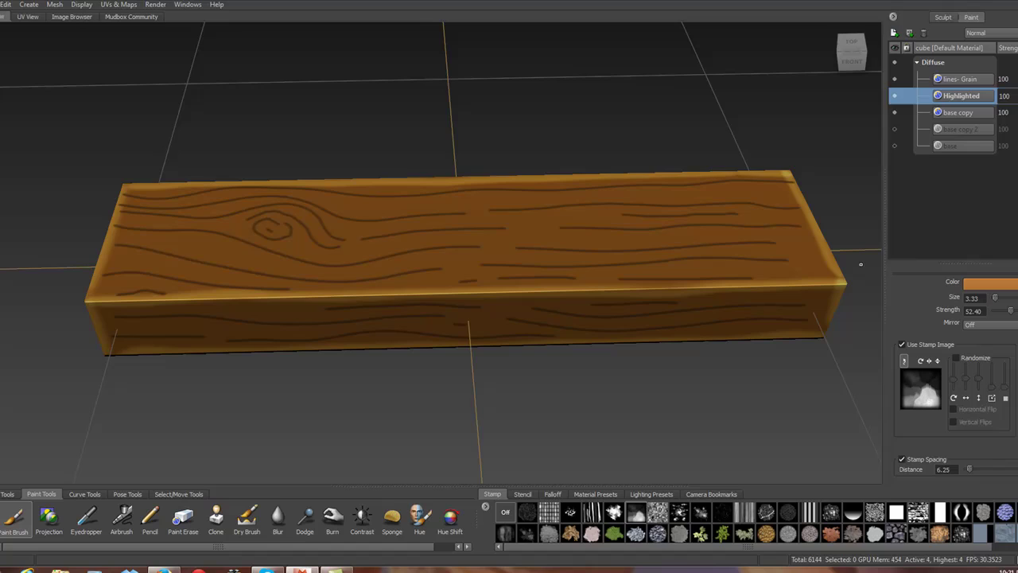
Re-tune the light orange in the colour chooser and turn on Steady Stroke at distance 4.
left_click(983, 284)
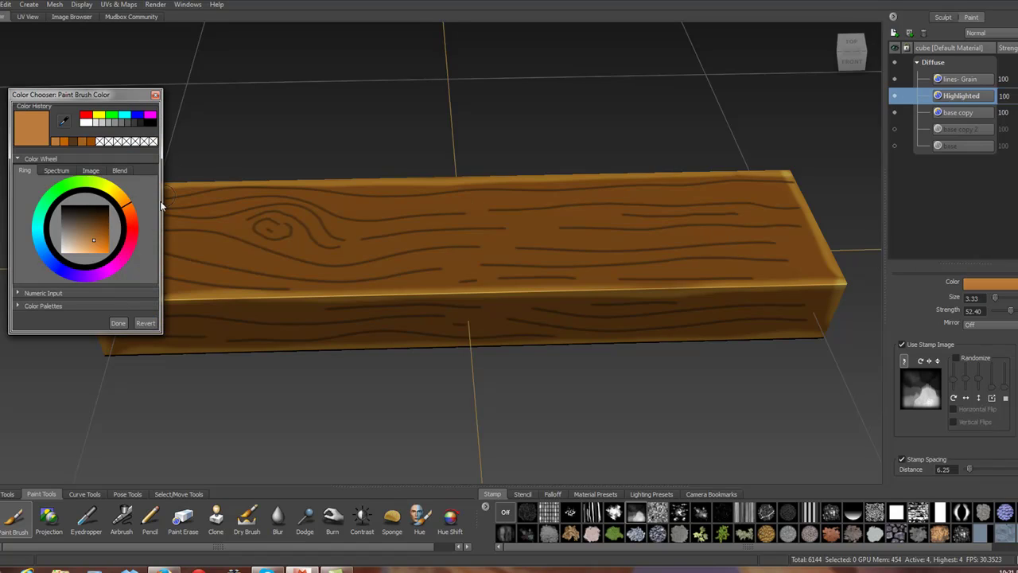
left_click(98, 250)
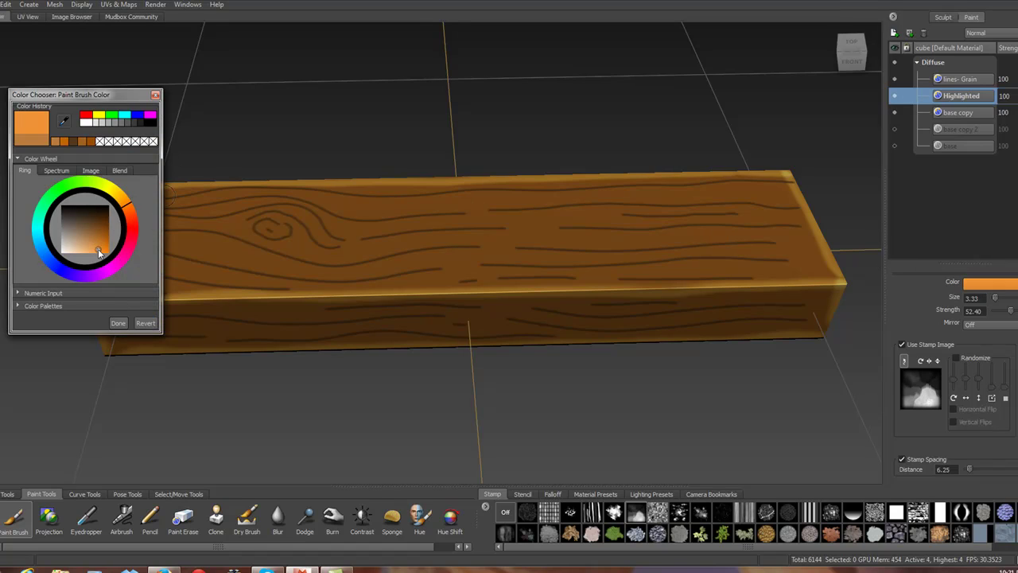
left_click(96, 242)
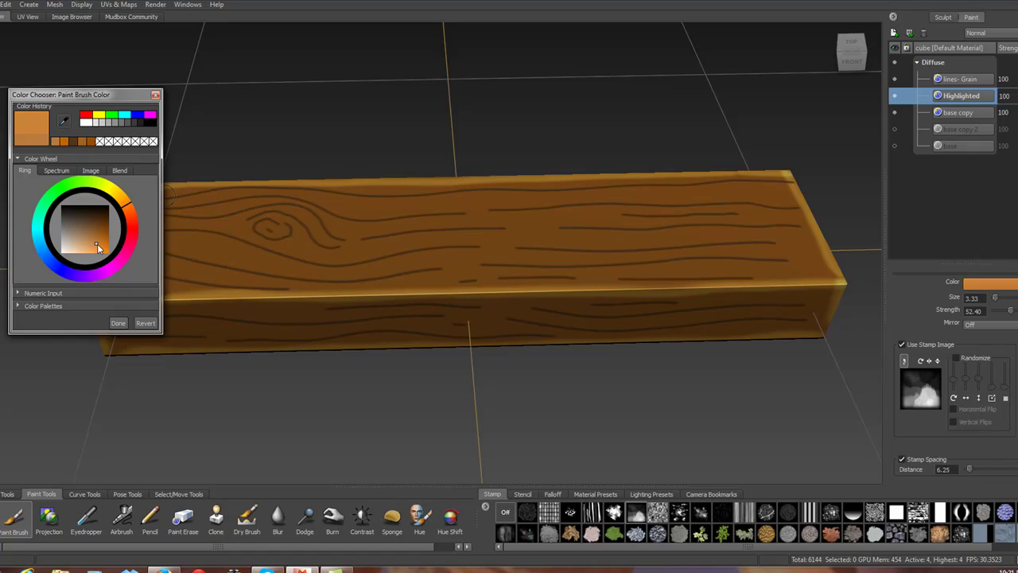
left_click(96, 245)
left_click(118, 323)
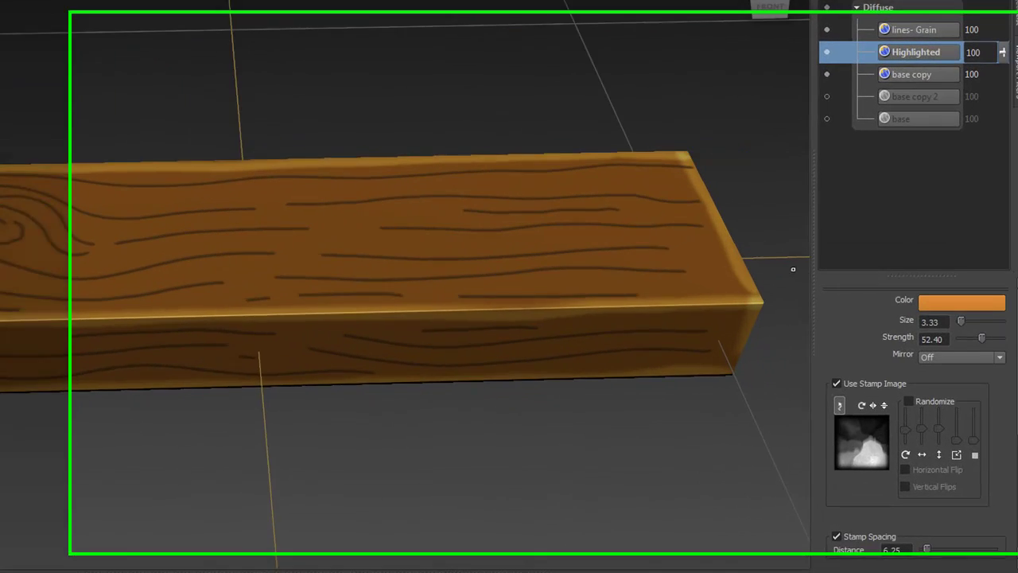
scroll(960, 420, "down", 5)
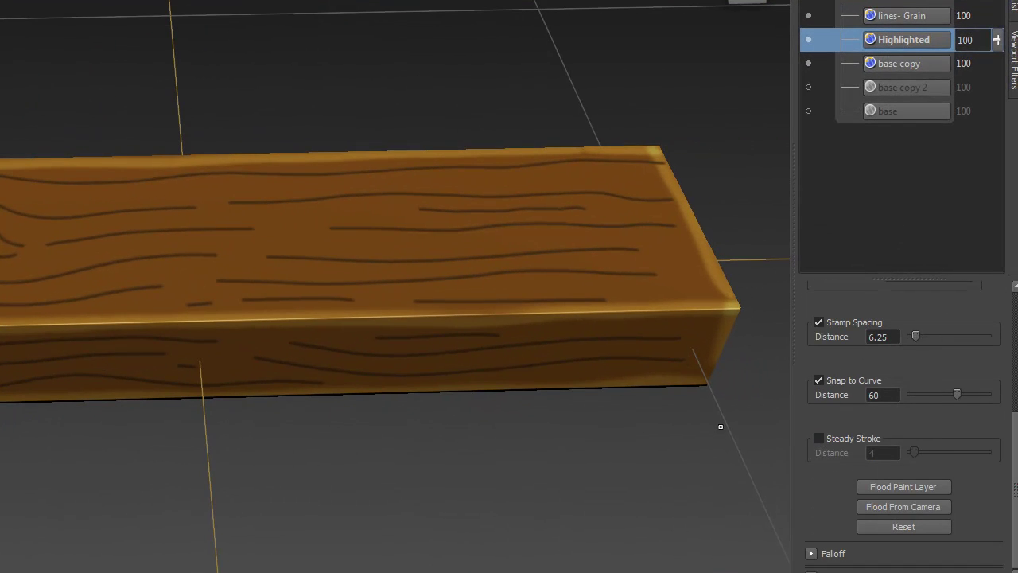
left_click(820, 439)
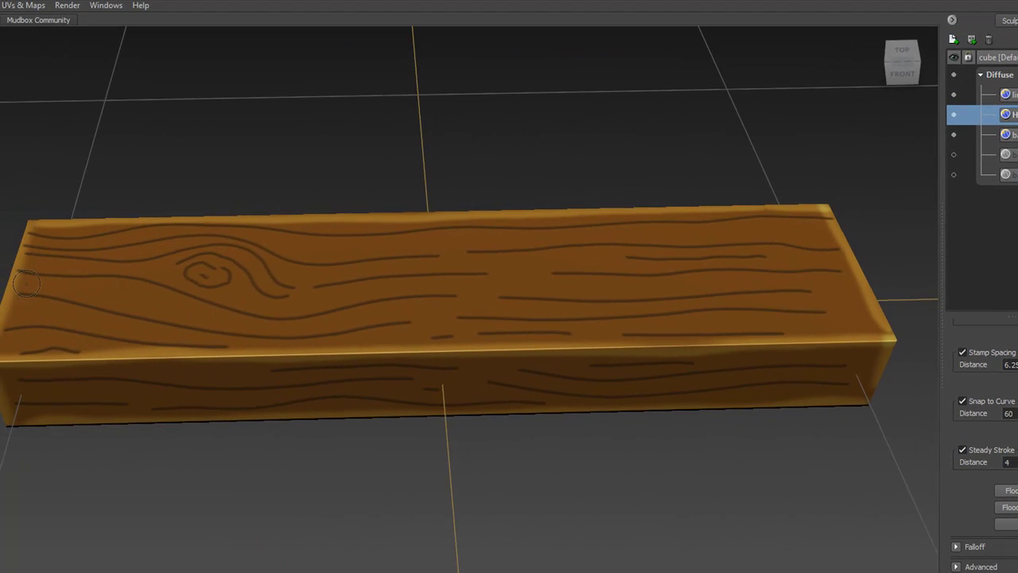
Paint and undo a trial highlight streak, then resample the paint colour from the plank with the eyedropper.
left_click_drag(26, 282, 187, 313)
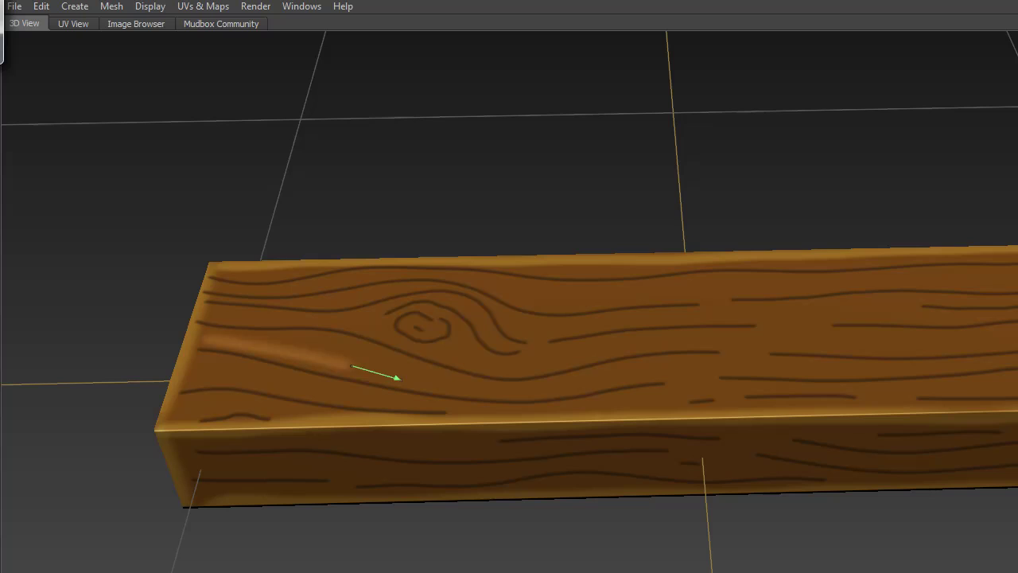
mouse_move(401, 379)
left_mouse_down()
mouse_move(550, 390)
mouse_move(697, 364)
mouse_move(839, 360)
mouse_move(883, 371)
left_mouse_up()
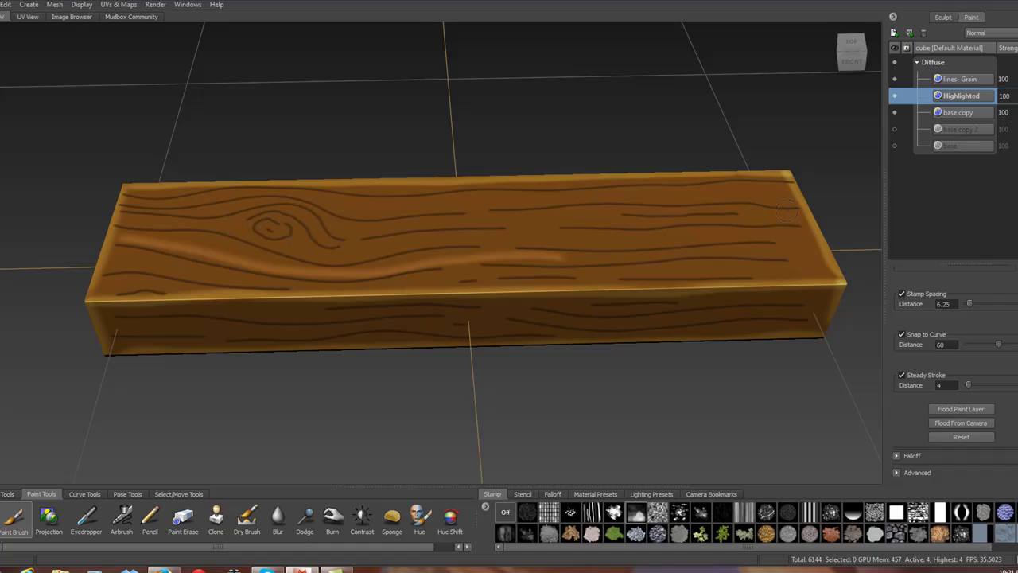
key("ctrl+z")
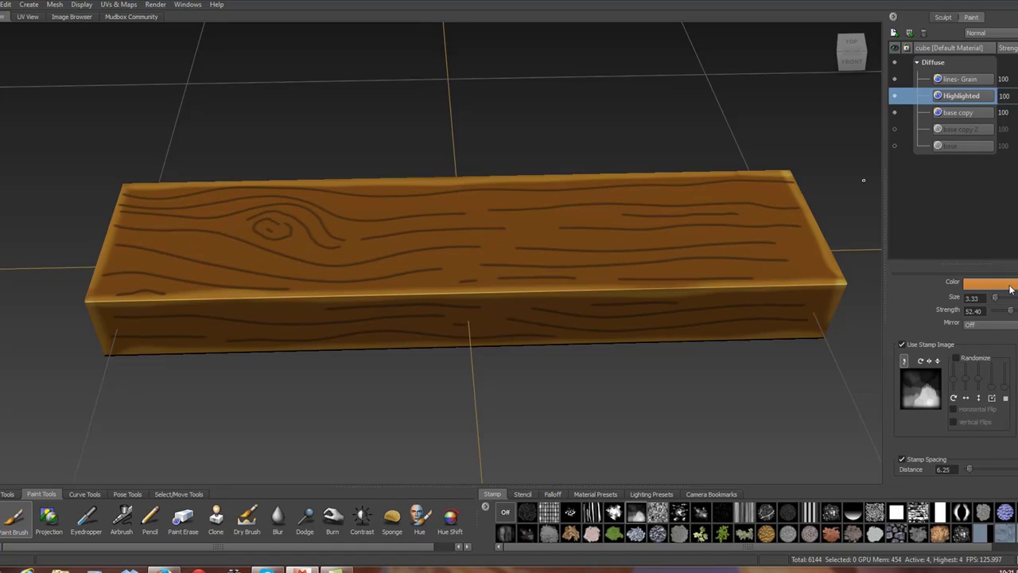
left_click(1012, 289)
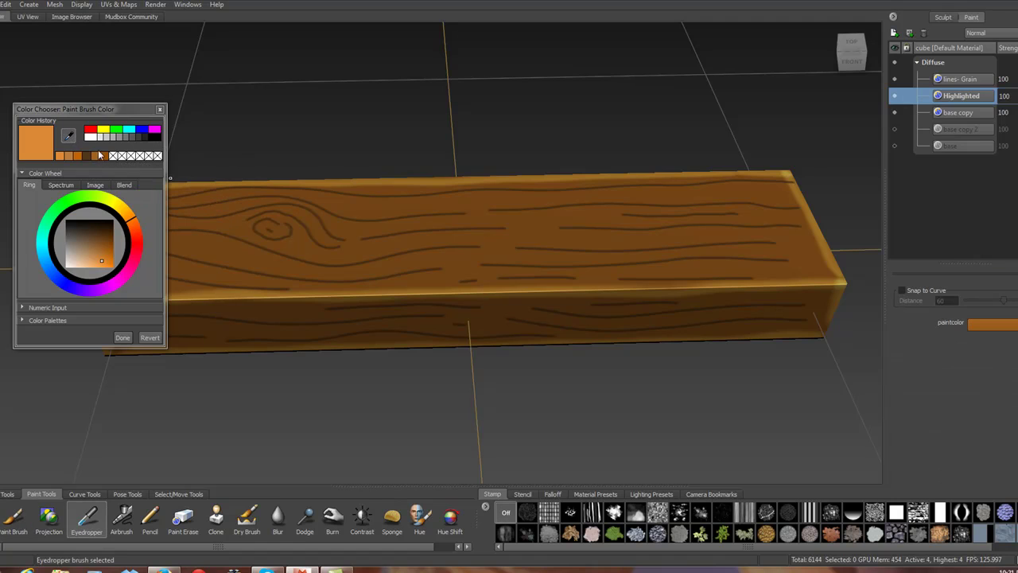
left_click(347, 288)
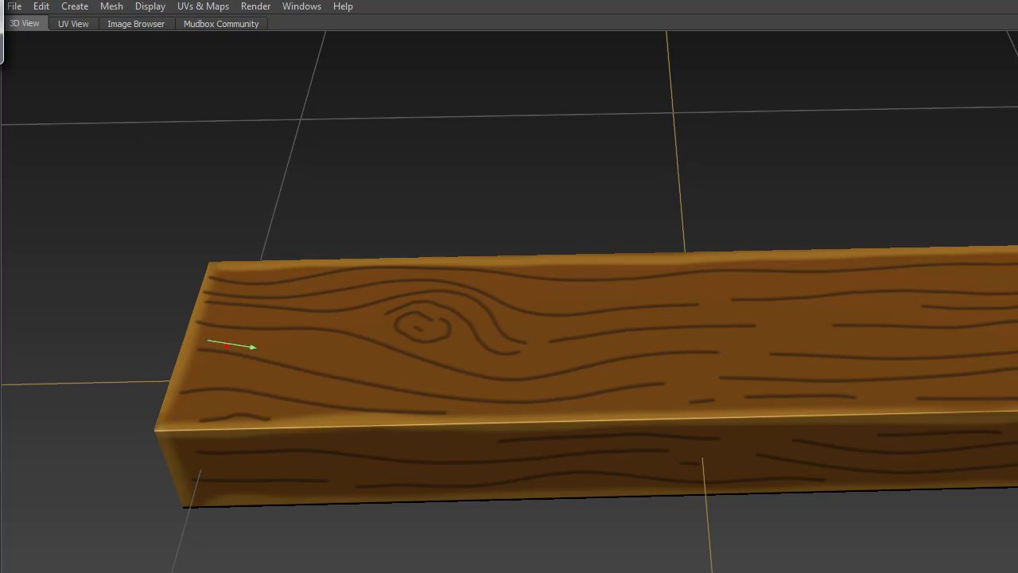
Paint light highlight streaks along the grain across the plank's top face.
mouse_move(251, 347)
left_mouse_down()
mouse_move(511, 392)
mouse_move(697, 367)
left_mouse_up()
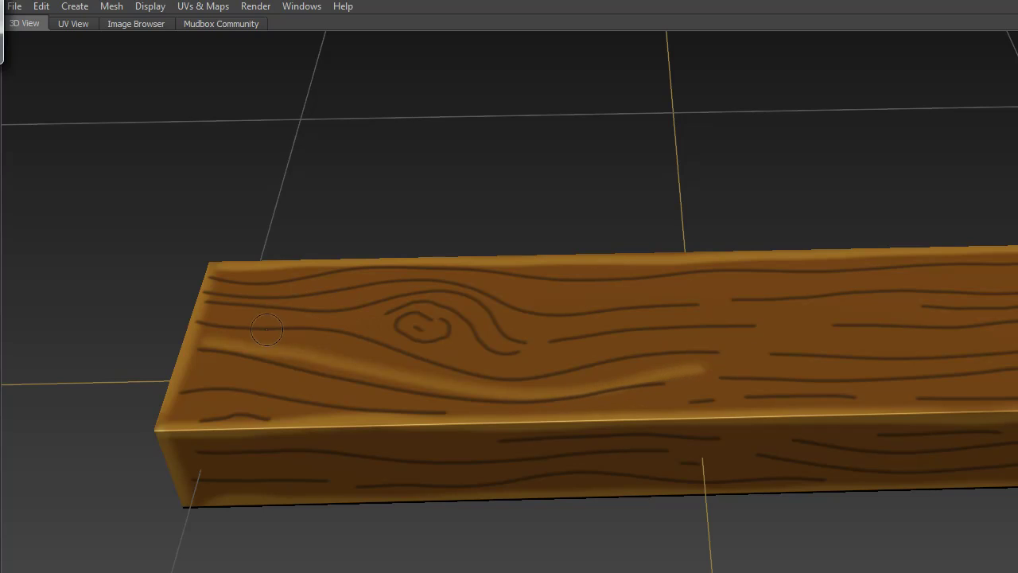
mouse_move(263, 348)
left_mouse_down()
mouse_move(382, 355)
mouse_move(495, 390)
left_mouse_up()
left_click_drag(371, 366, 540, 392)
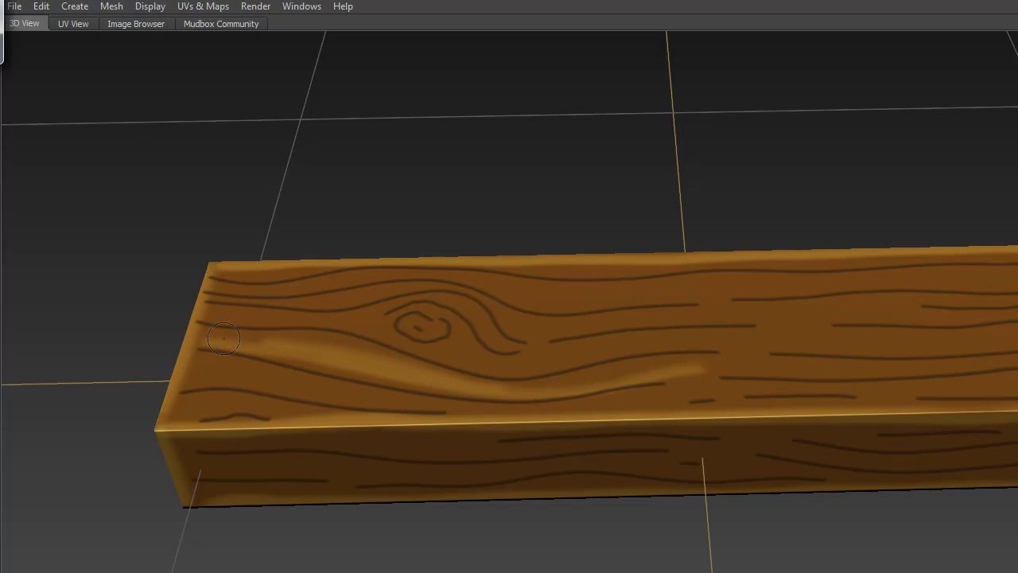
mouse_move(224, 339)
left_mouse_down()
mouse_move(274, 336)
mouse_move(366, 359)
left_mouse_up()
Lighten the centre of the wood knot and add a small light patch near the left edge, discarding a right-hand streak.
mouse_move(381, 320)
left_mouse_down()
mouse_move(430, 327)
mouse_move(421, 325)
left_mouse_up()
left_click_drag(415, 329, 430, 327)
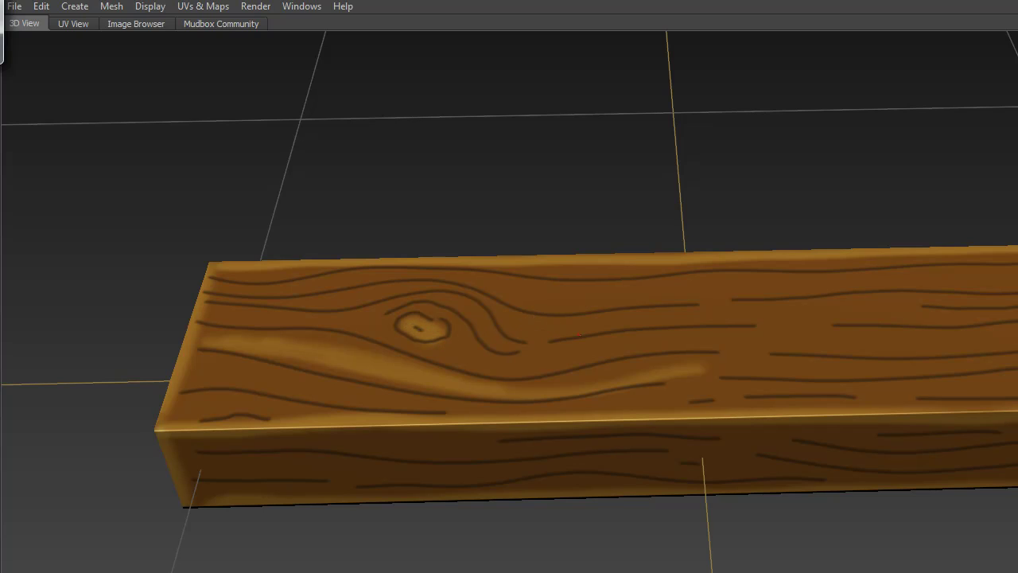
left_click_drag(579, 335, 837, 327)
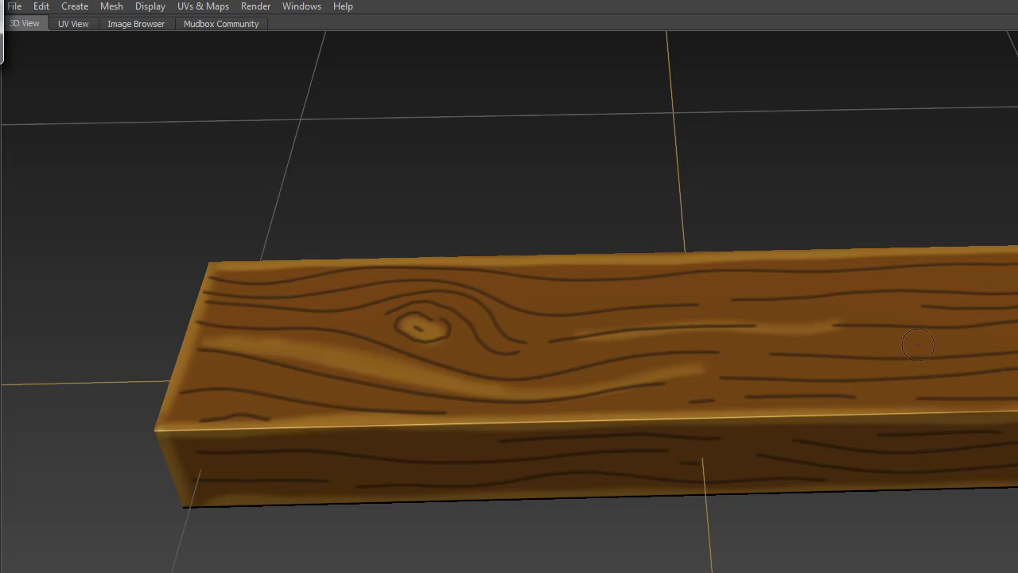
key("ctrl+z")
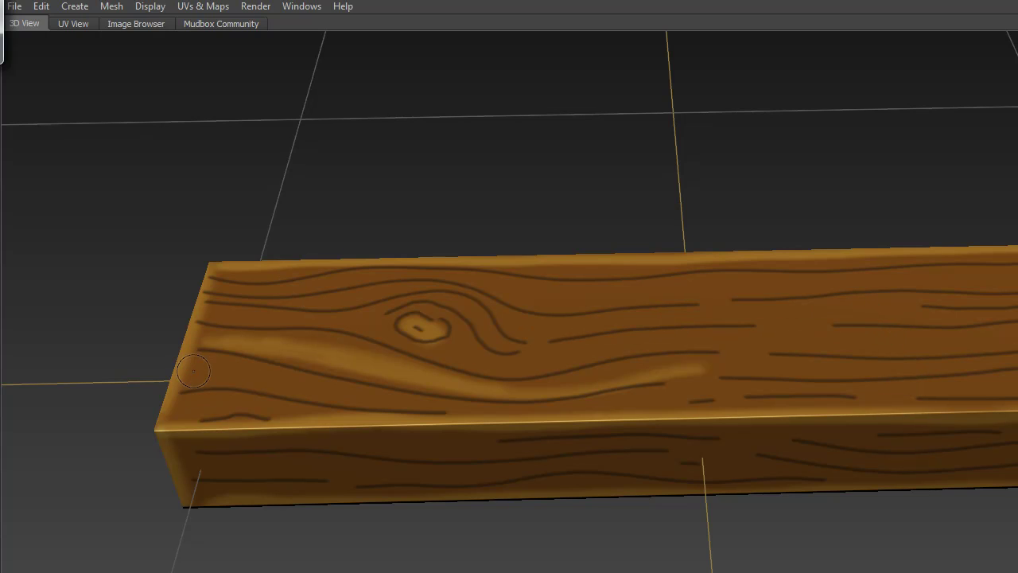
left_click_drag(258, 377, 221, 372)
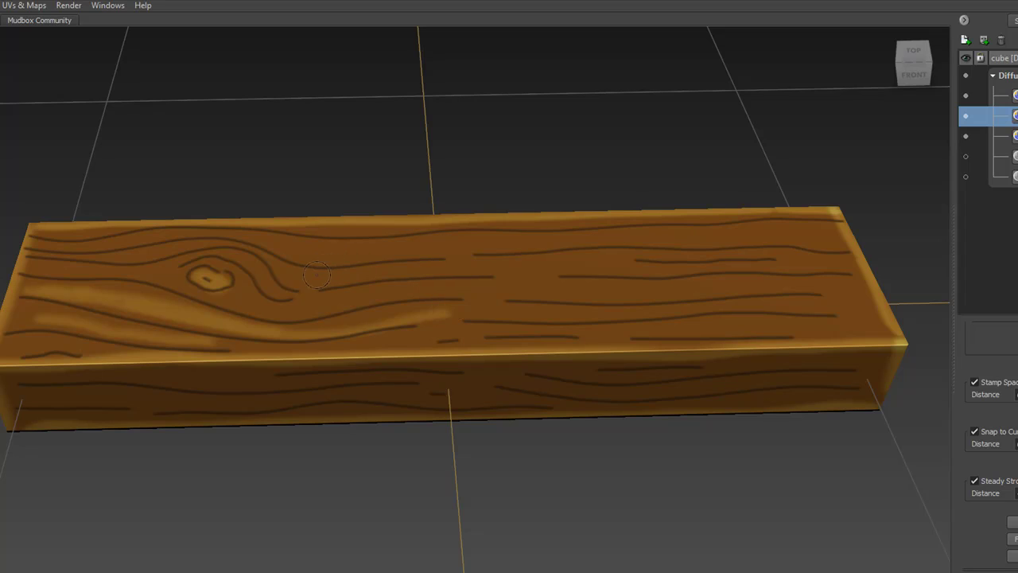
Add more light streaks along the grain across the top face, then blur from the knot rightward.
mouse_move(316, 275)
left_mouse_down()
mouse_move(477, 266)
mouse_move(736, 274)
mouse_move(769, 261)
left_mouse_up()
mouse_move(465, 317)
left_mouse_down()
mouse_move(569, 322)
mouse_move(837, 304)
left_mouse_up()
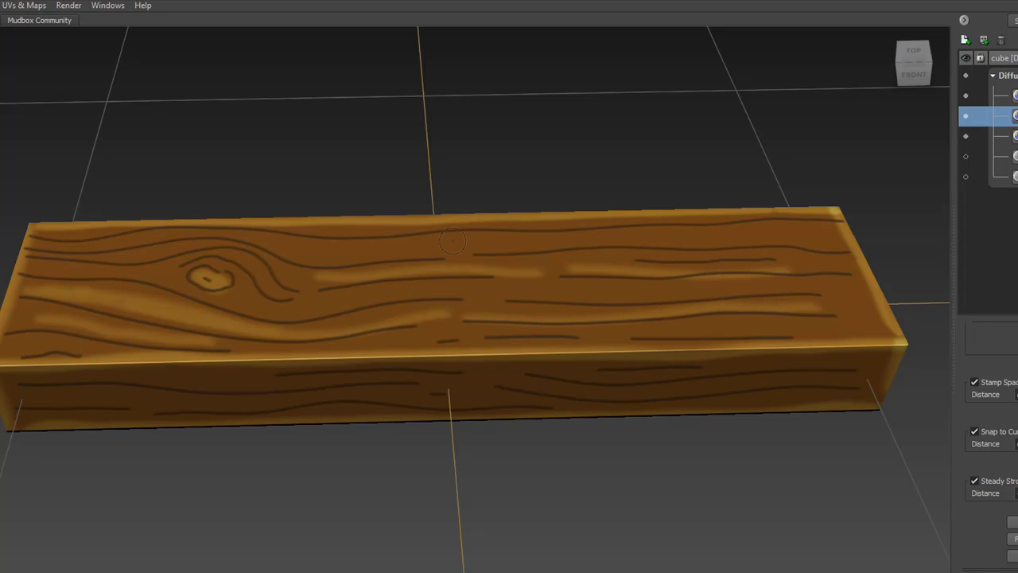
mouse_move(252, 231)
left_mouse_down()
mouse_move(361, 259)
mouse_move(762, 235)
mouse_move(843, 253)
left_mouse_up()
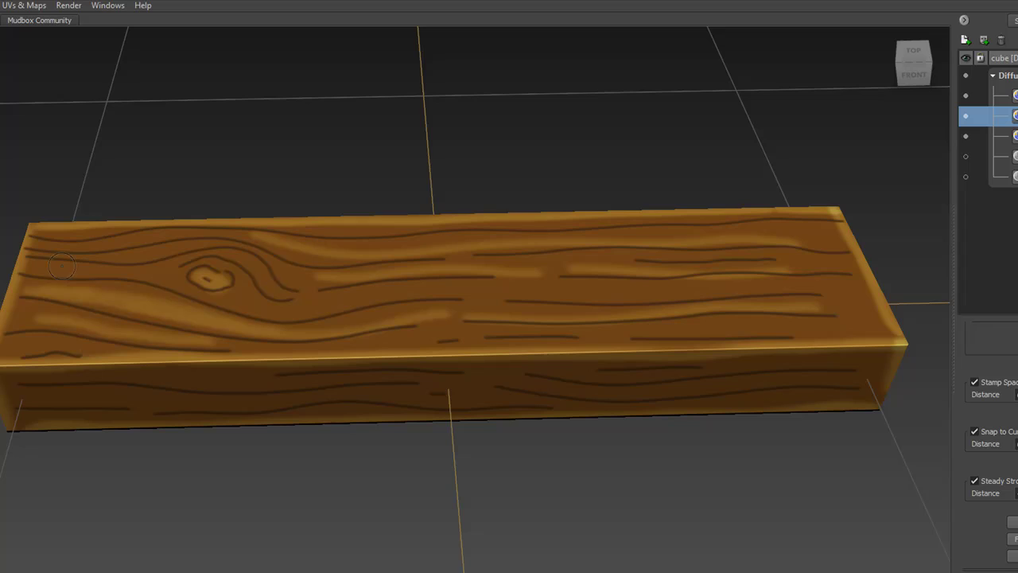
mouse_move(27, 263)
left_mouse_down()
mouse_move(169, 273)
mouse_move(253, 314)
mouse_move(293, 296)
left_mouse_up()
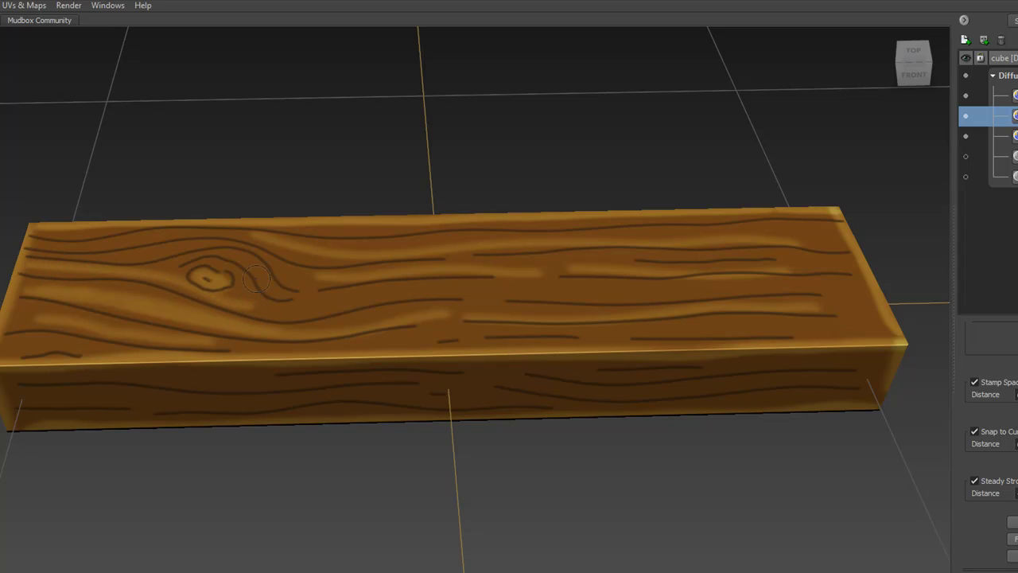
mouse_move(237, 282)
left_mouse_down()
mouse_move(261, 318)
mouse_move(354, 336)
mouse_move(410, 318)
left_mouse_up()
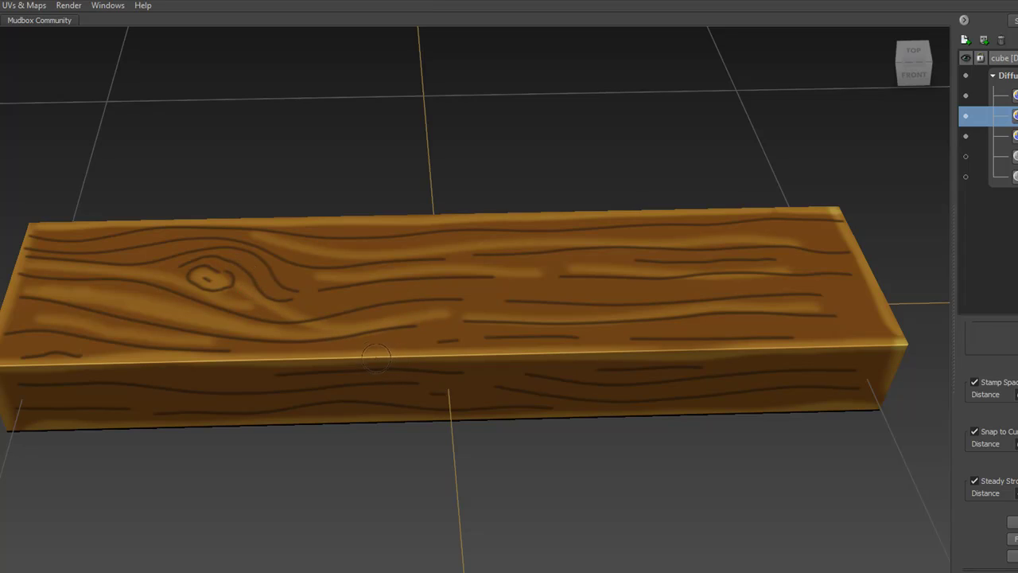
mouse_move(241, 284)
left_mouse_down()
mouse_move(275, 306)
mouse_move(322, 310)
mouse_move(434, 283)
mouse_move(668, 279)
left_mouse_up()
Finish the top-face blur pass and blur the front face along its length out to the right end.
left_click_drag(796, 280, 862, 277)
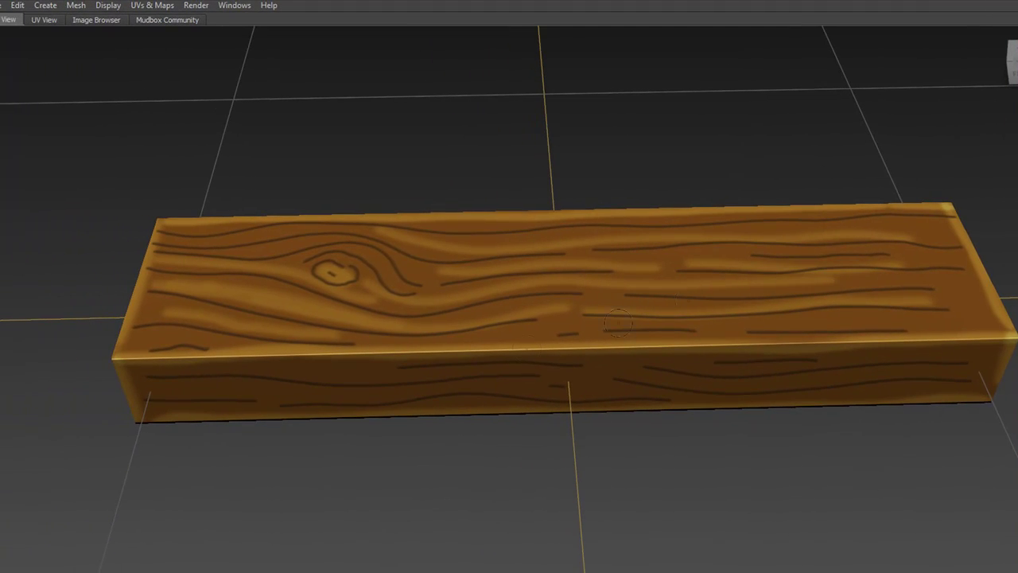
mouse_move(272, 374)
left_mouse_down()
mouse_move(448, 375)
mouse_move(578, 365)
mouse_move(636, 377)
left_mouse_up()
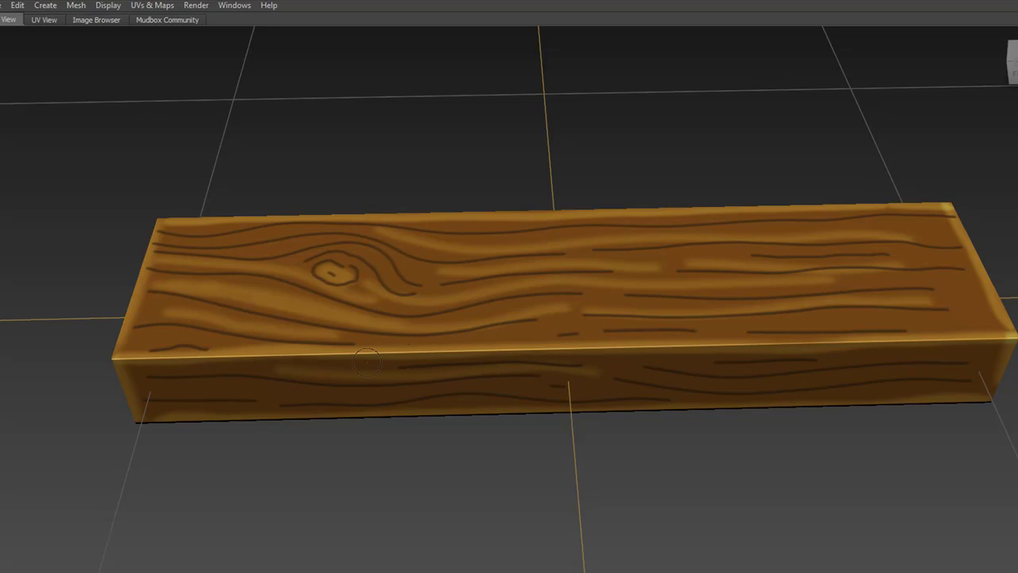
left_click_drag(155, 390, 799, 393)
mouse_move(617, 364)
left_mouse_down()
mouse_move(737, 390)
mouse_move(937, 369)
mouse_move(986, 372)
left_mouse_up()
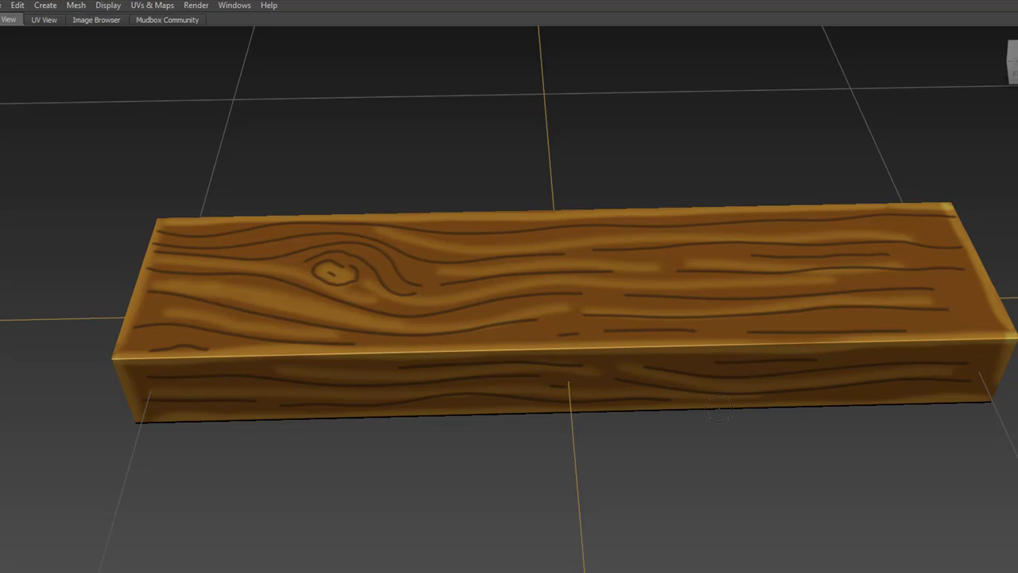
left_click_drag(675, 398, 968, 388)
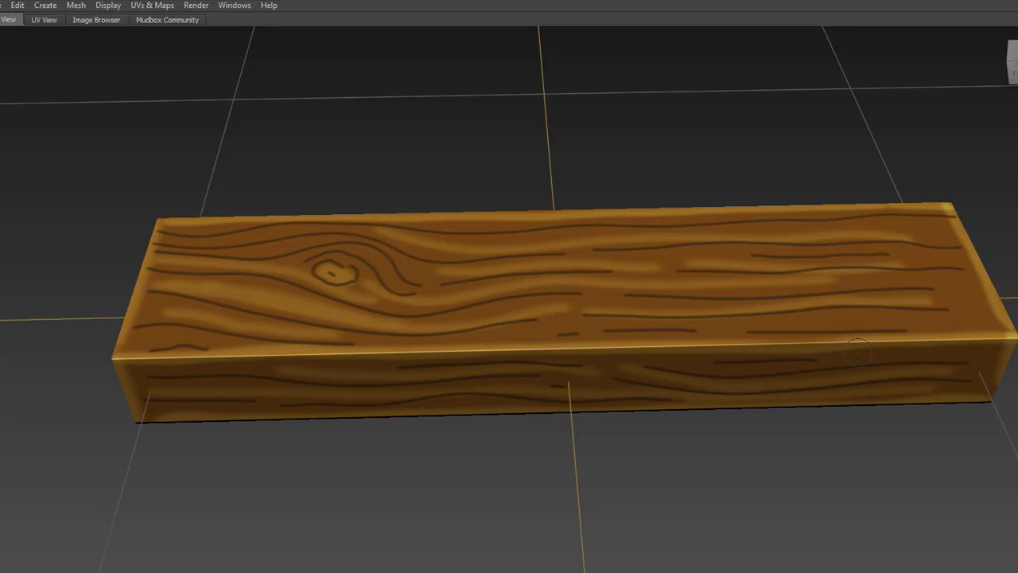
left_click_drag(704, 374, 912, 357)
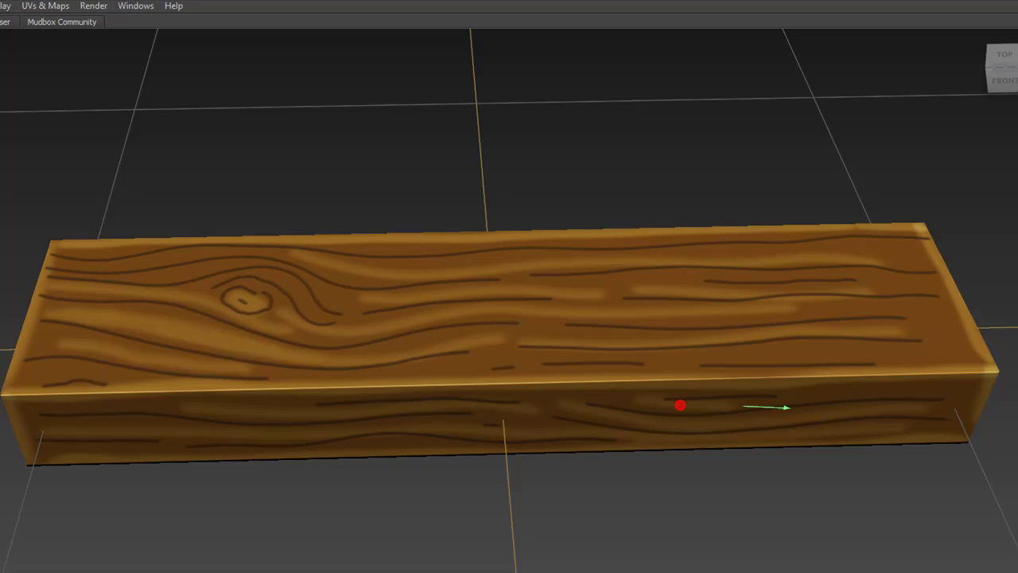
left_click_drag(878, 392, 986, 390)
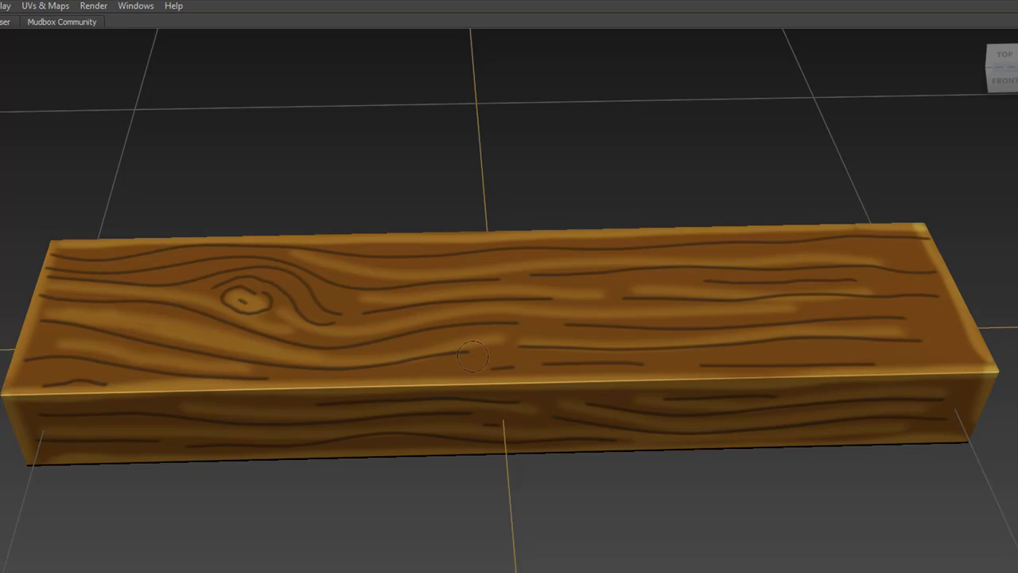
Blur the top face in long passes from the left end past the knot to the right end.
left_click_drag(431, 357, 993, 348)
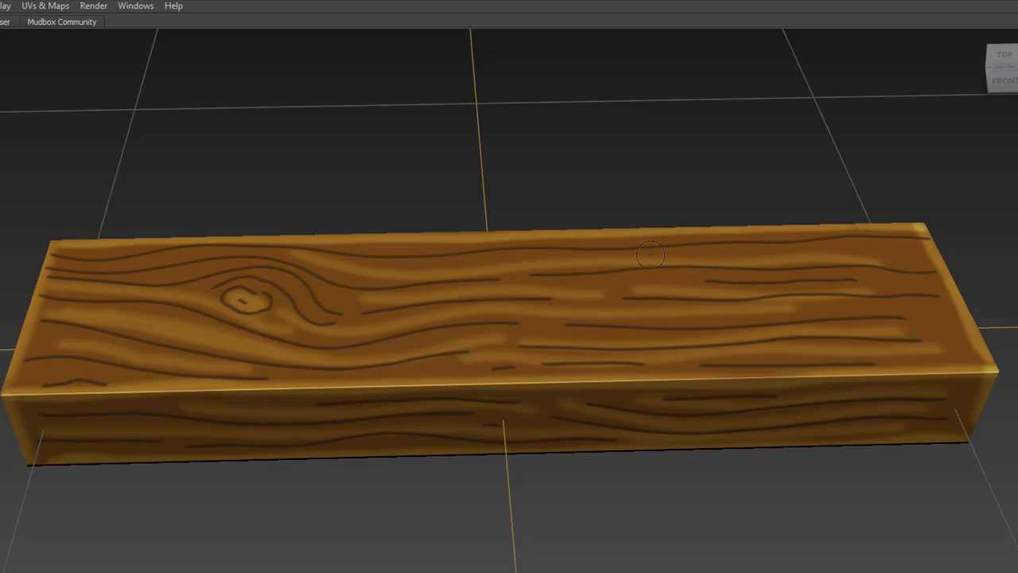
left_click_drag(548, 284, 864, 285)
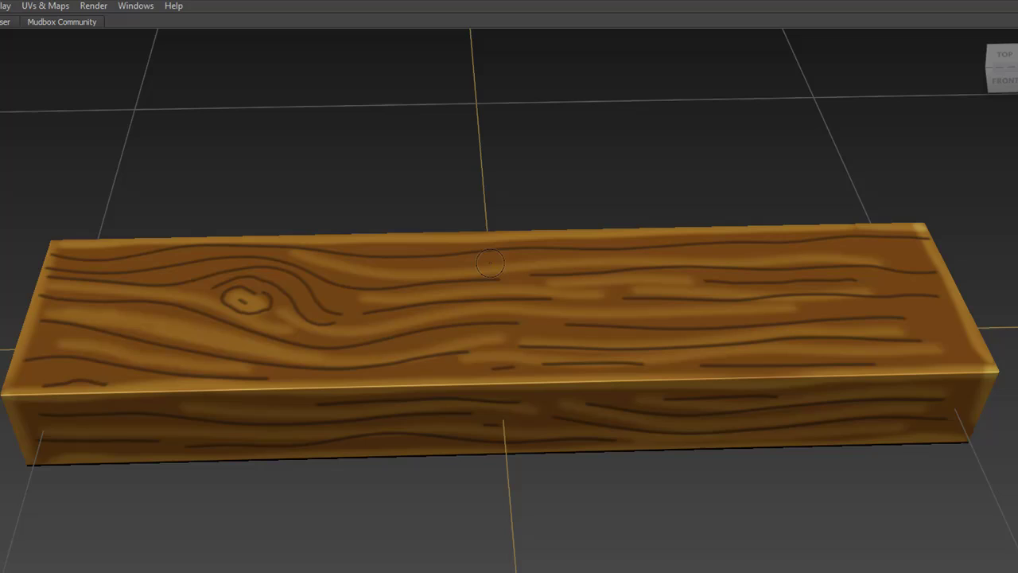
mouse_move(521, 258)
left_mouse_down()
mouse_move(938, 253)
mouse_move(962, 265)
left_mouse_up()
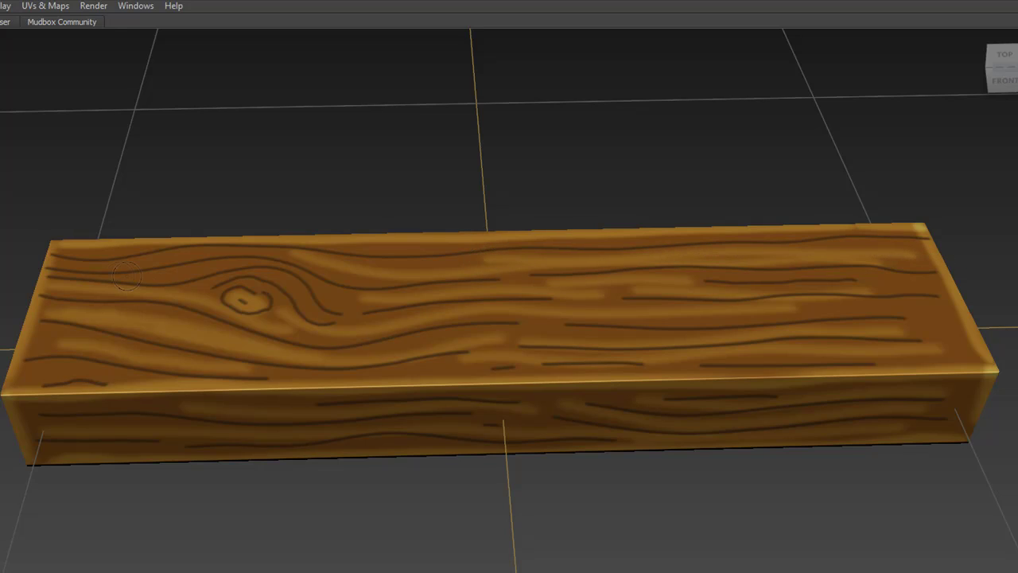
left_click_drag(119, 282, 326, 256)
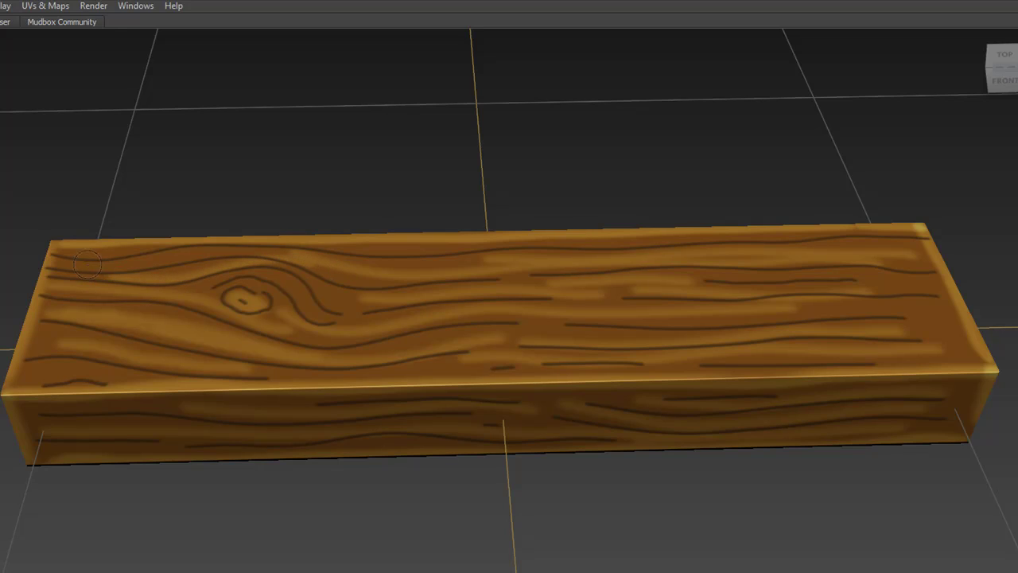
mouse_move(105, 270)
left_mouse_down()
mouse_move(136, 270)
mouse_move(253, 248)
mouse_move(296, 251)
mouse_move(346, 266)
mouse_move(338, 303)
mouse_move(388, 310)
left_mouse_up()
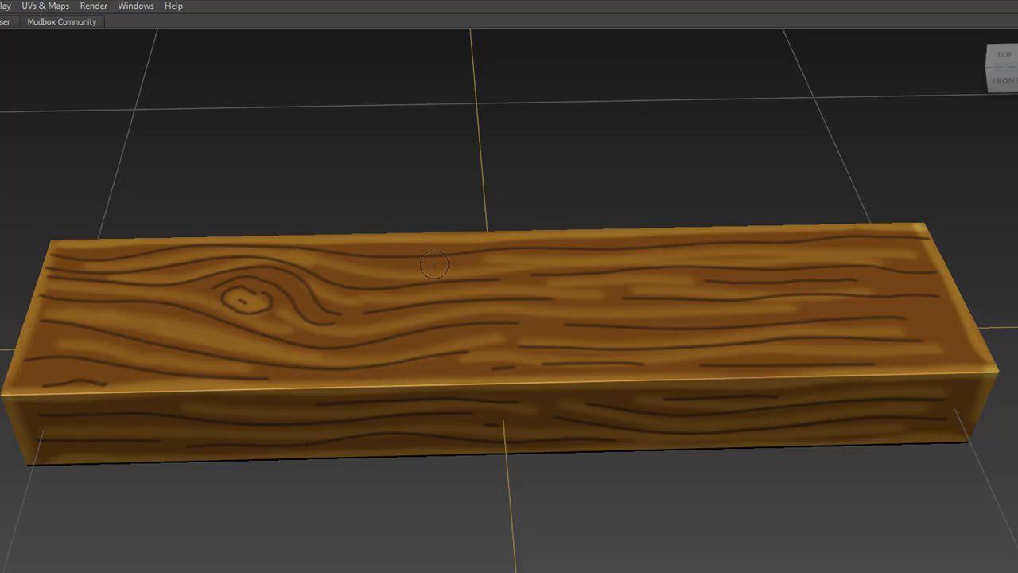
left_click_drag(447, 267, 886, 258)
mouse_move(369, 271)
left_mouse_down()
mouse_move(439, 271)
mouse_move(563, 254)
mouse_move(752, 255)
left_mouse_up()
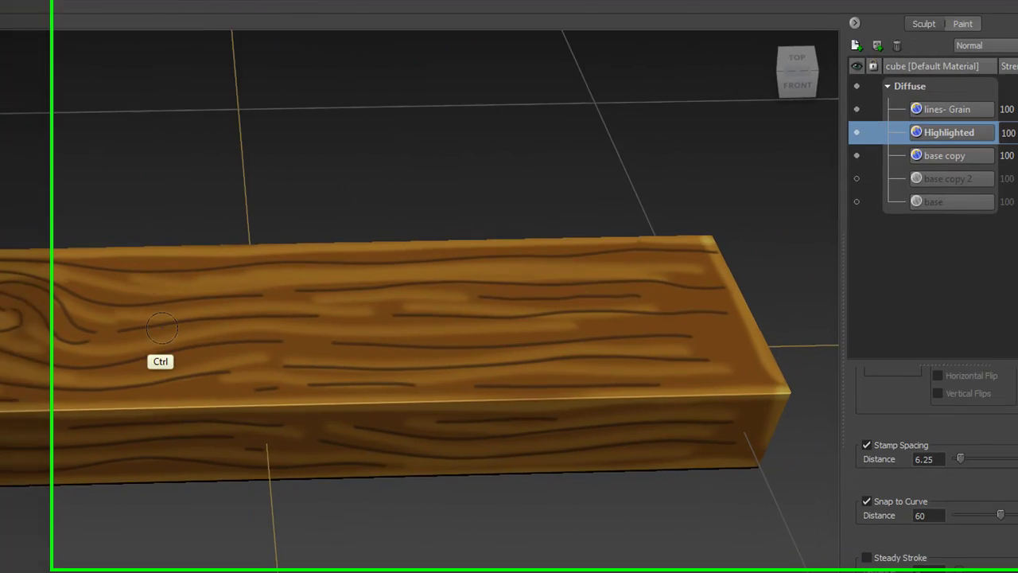
Lower the Blur Strength to about 36 and toggle Steady Stroke on, then off again.
scroll(984, 441, "up", 5)
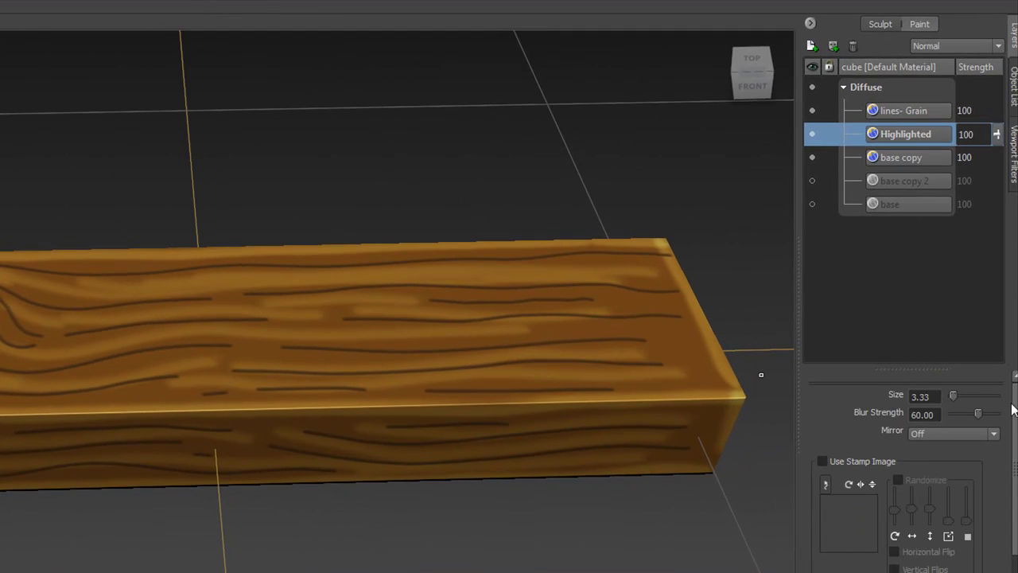
left_click_drag(971, 412, 953, 421)
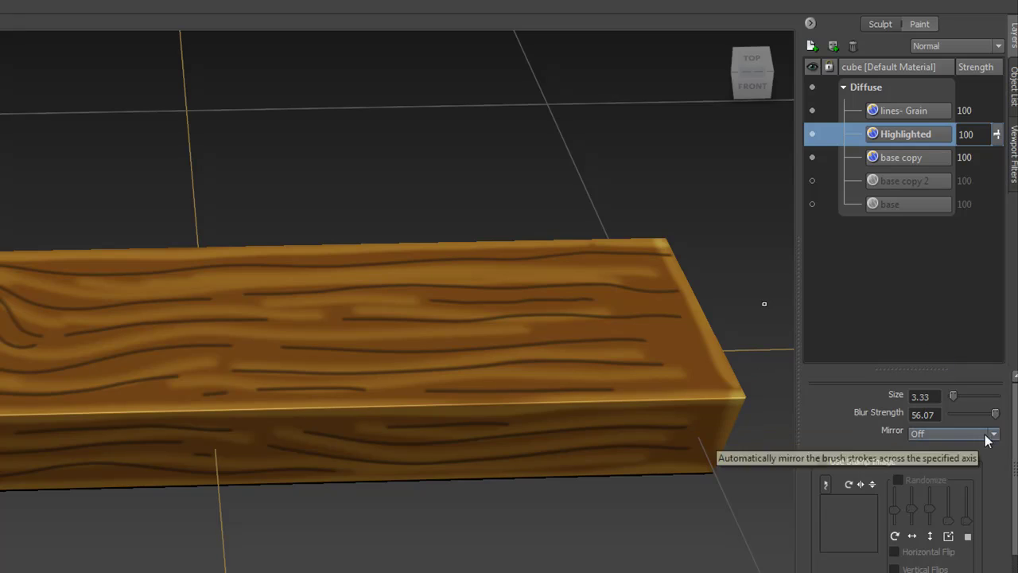
mouse_move(994, 414)
left_mouse_down()
mouse_move(953, 418)
mouse_move(1009, 482)
mouse_move(1009, 414)
mouse_move(1007, 546)
left_mouse_up()
left_click(823, 564)
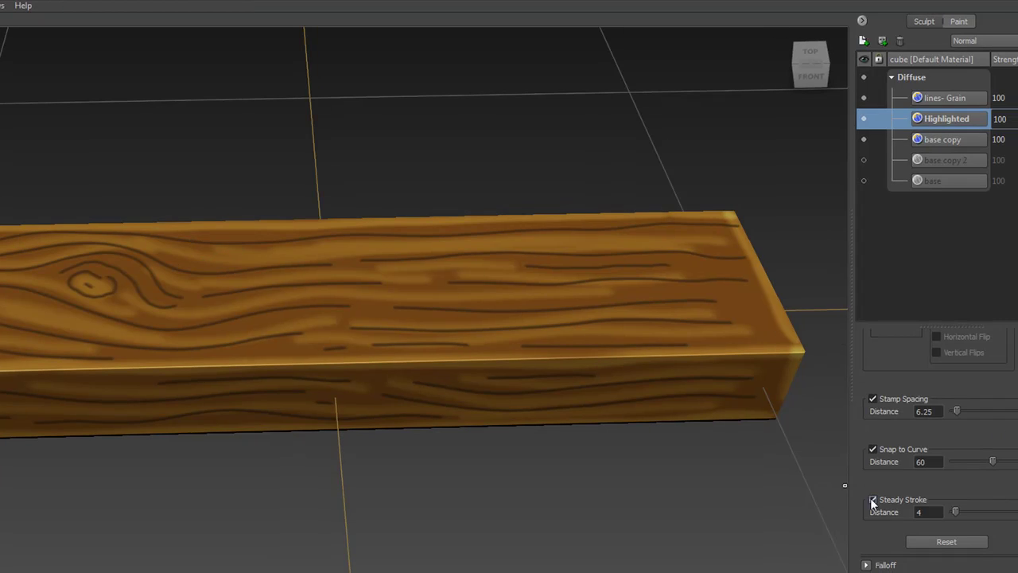
left_click(872, 501)
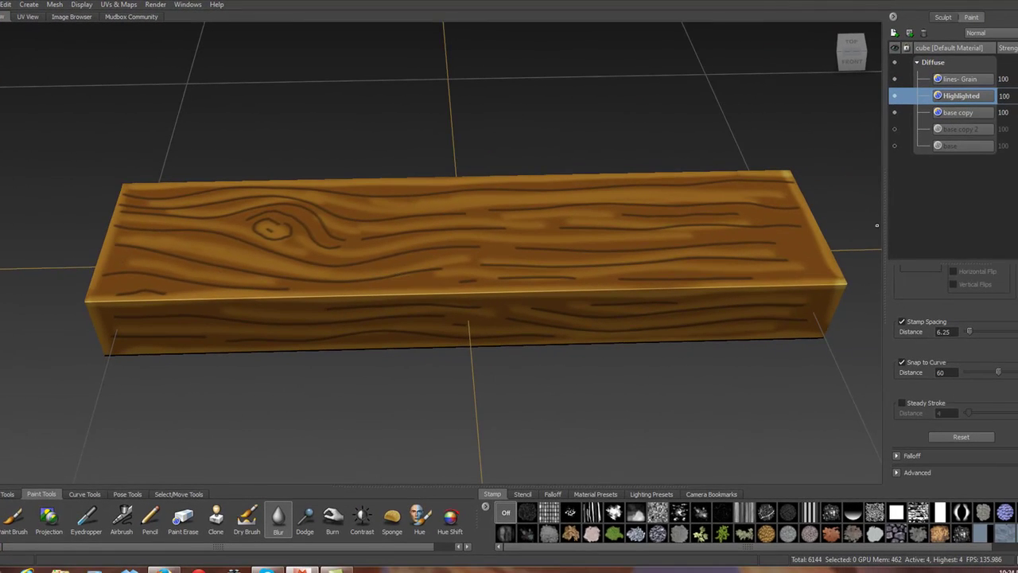
Set Blur Strength to 8.87 and blur a spot on the plank's top face.
scroll(953, 265, "up", 3)
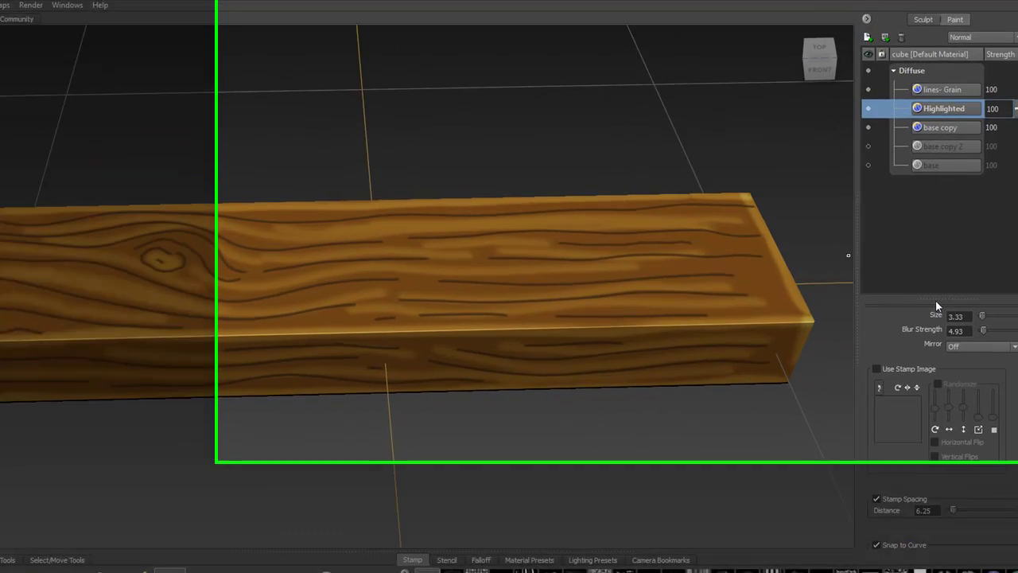
left_click_drag(984, 329, 986, 328)
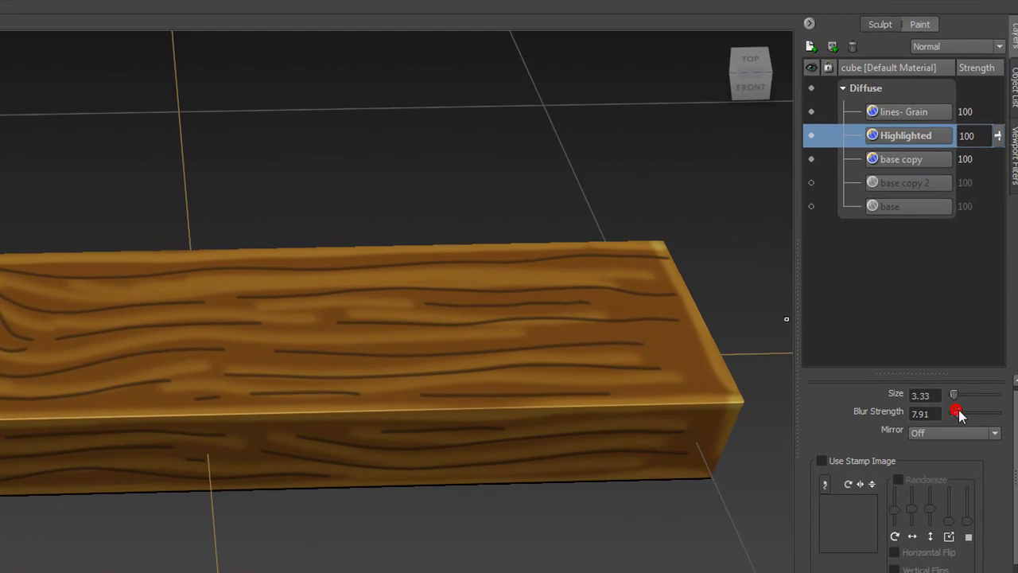
left_click_drag(958, 409, 959, 410)
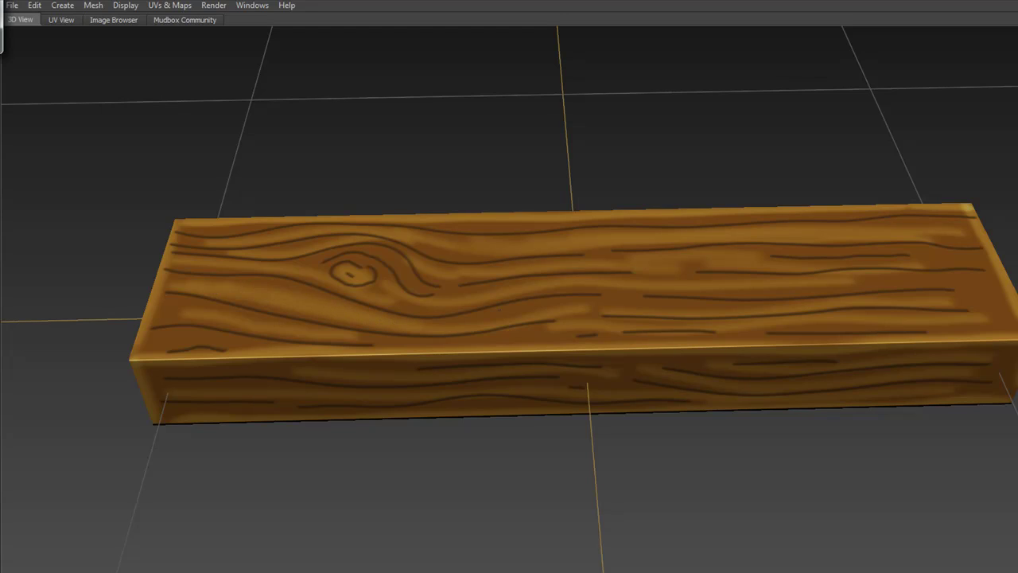
left_click(189, 310)
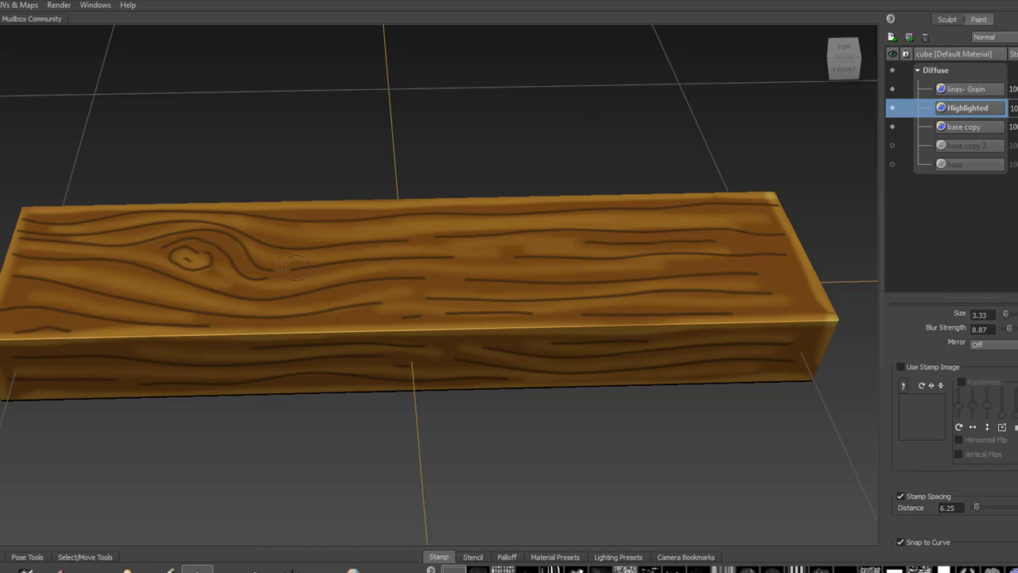
Make lines- Grain the working layer and enter a Blur Strength of 7.50.
left_click(966, 89)
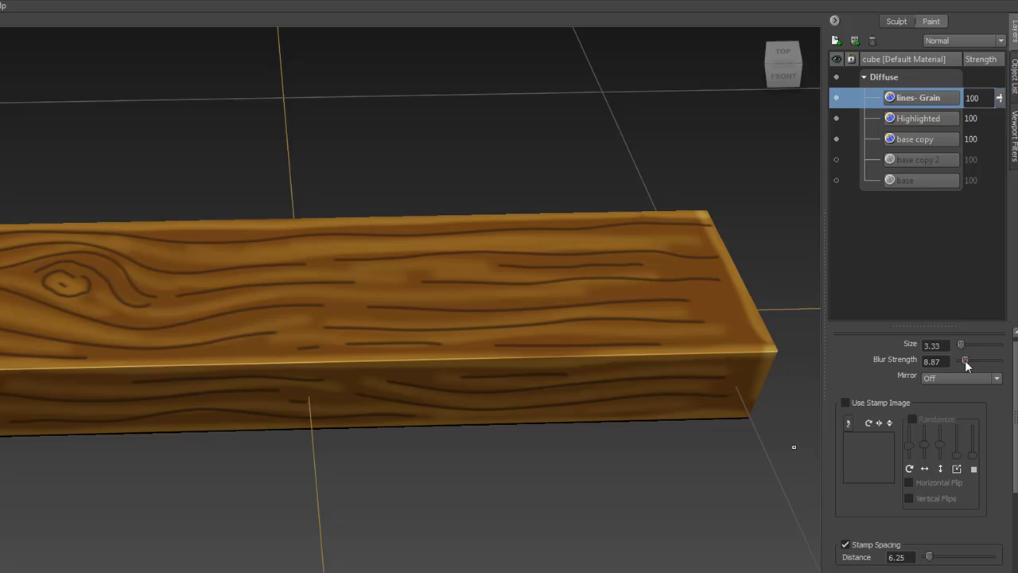
left_click_drag(966, 362, 964, 360)
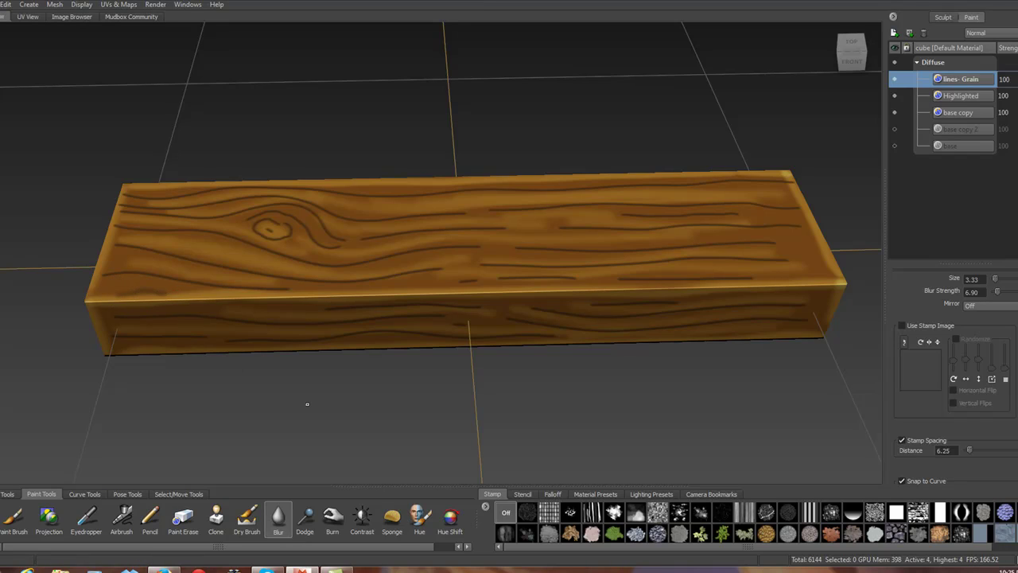
key("ctrl")
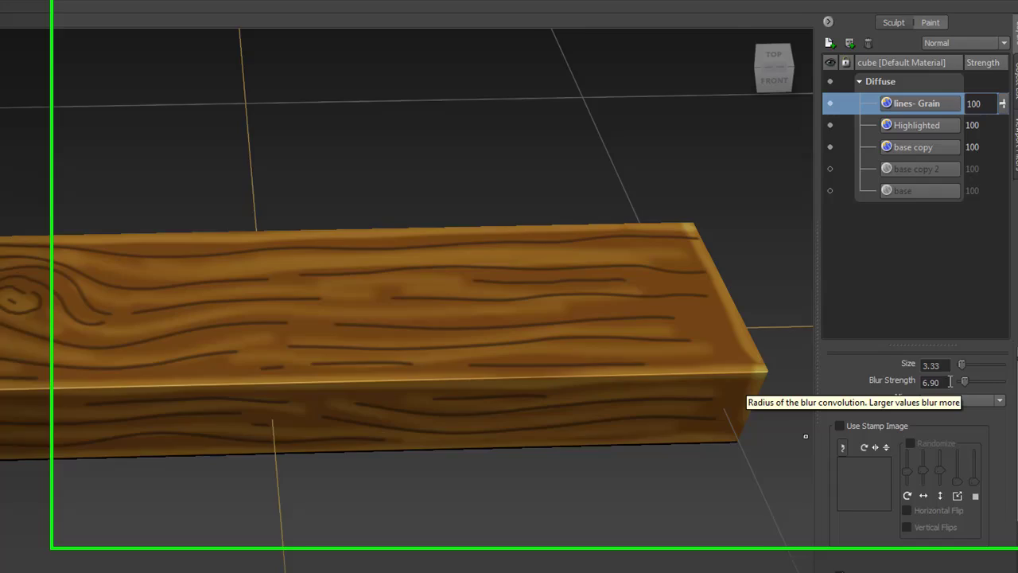
left_click(949, 382)
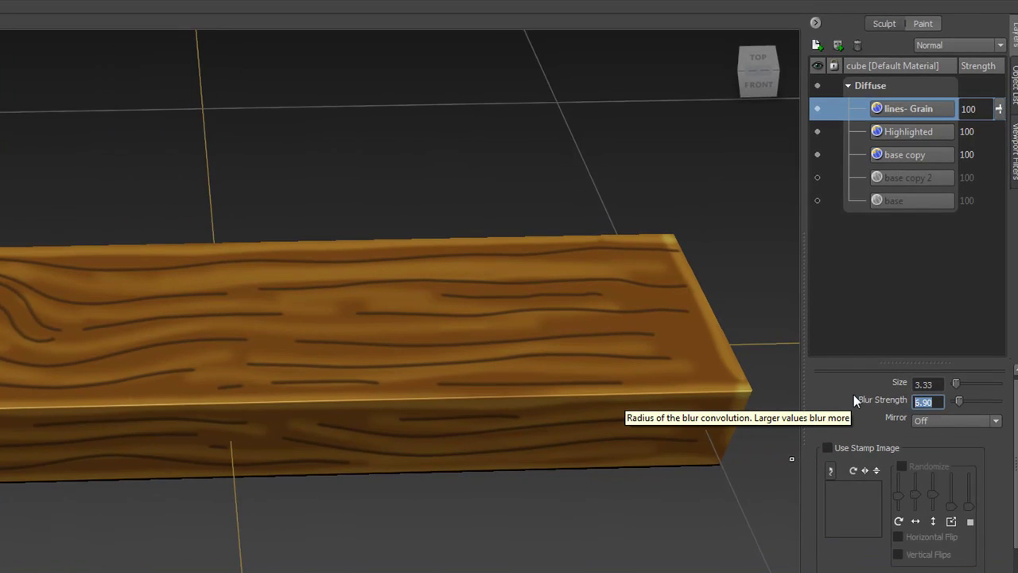
type("7.5")
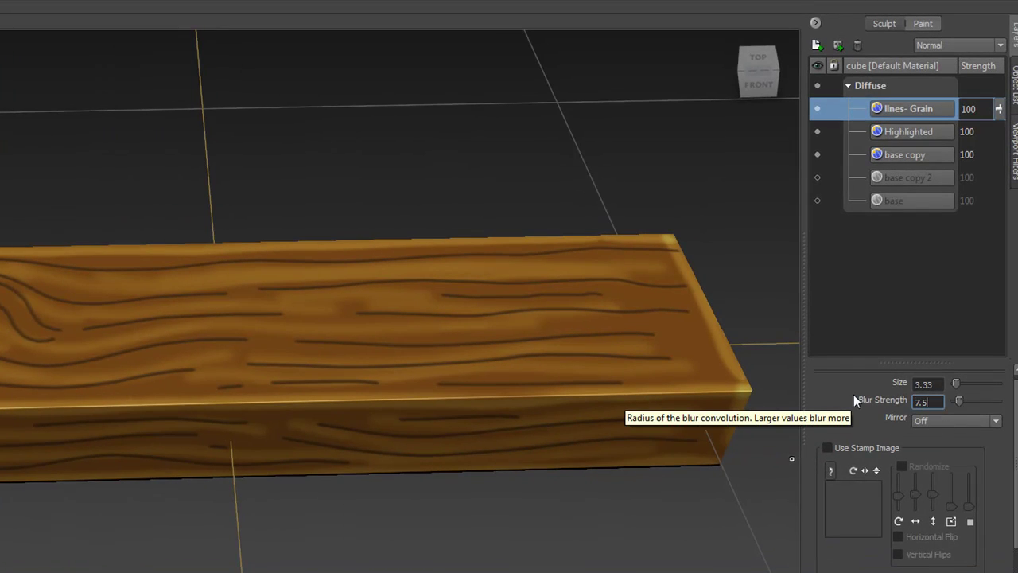
key("Return")
Duplicate the lines- Grain layer and hide the original lines- Grain layer.
right_click(934, 108)
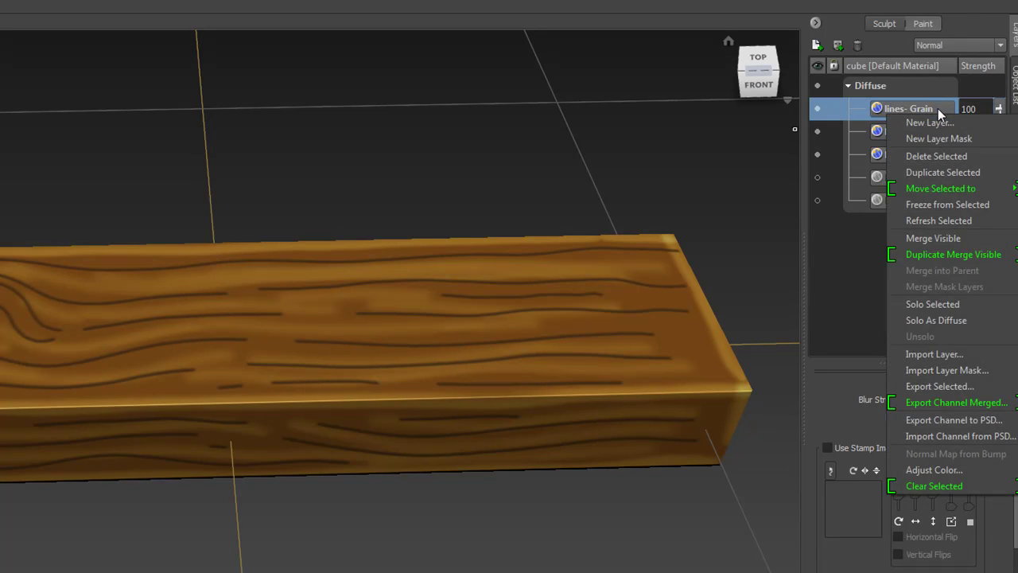
left_click(958, 171)
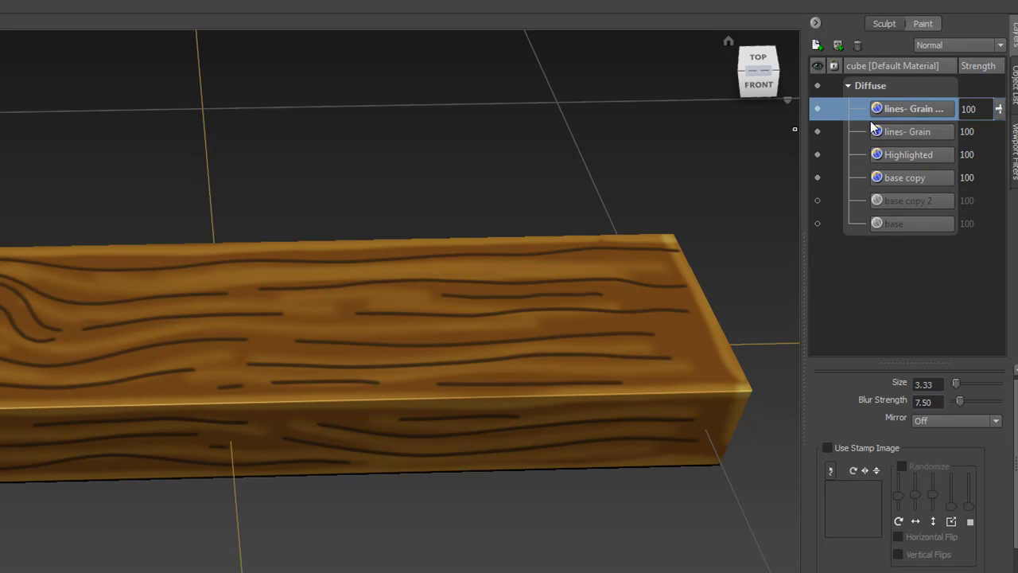
left_click(817, 131)
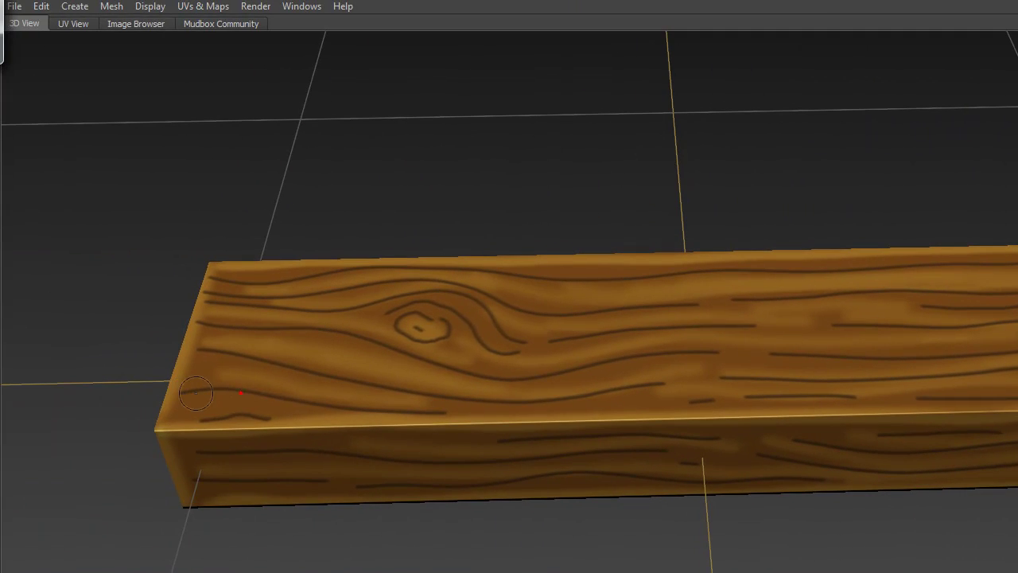
Blur a grain line across the plank's top face, then lock and unlock the model.
left_click_drag(195, 392, 418, 406)
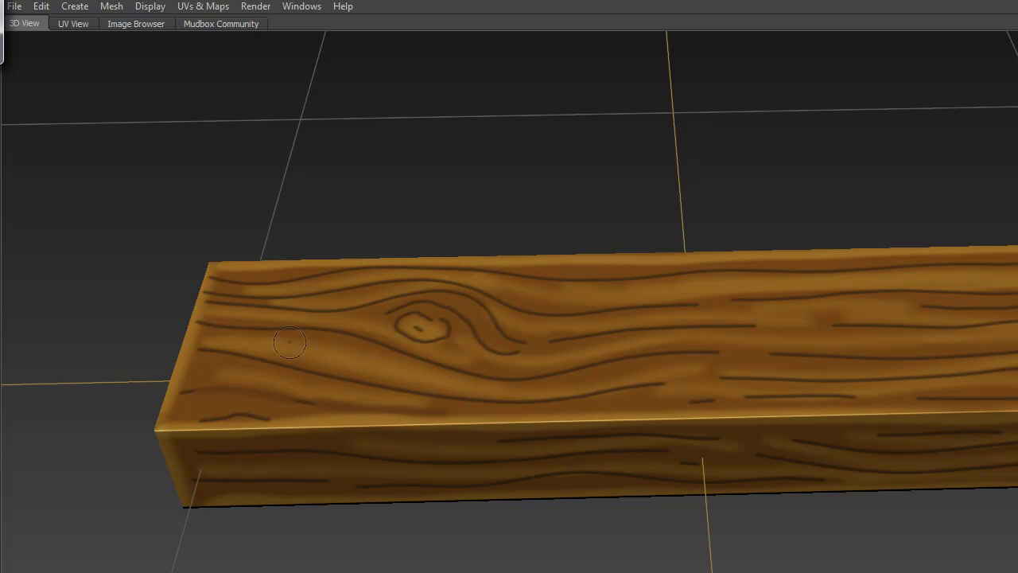
left_click(199, 390)
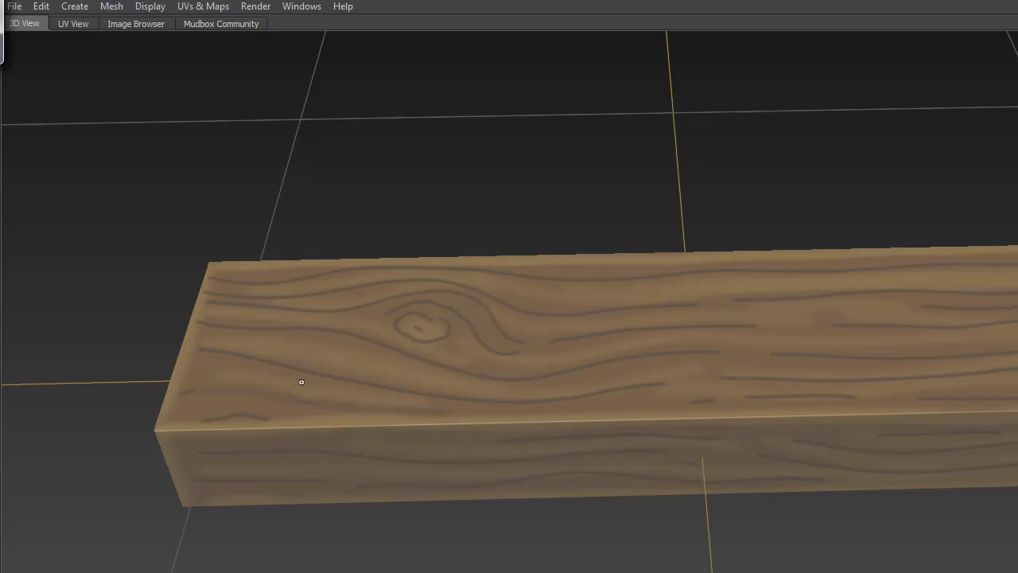
key("ctrl")
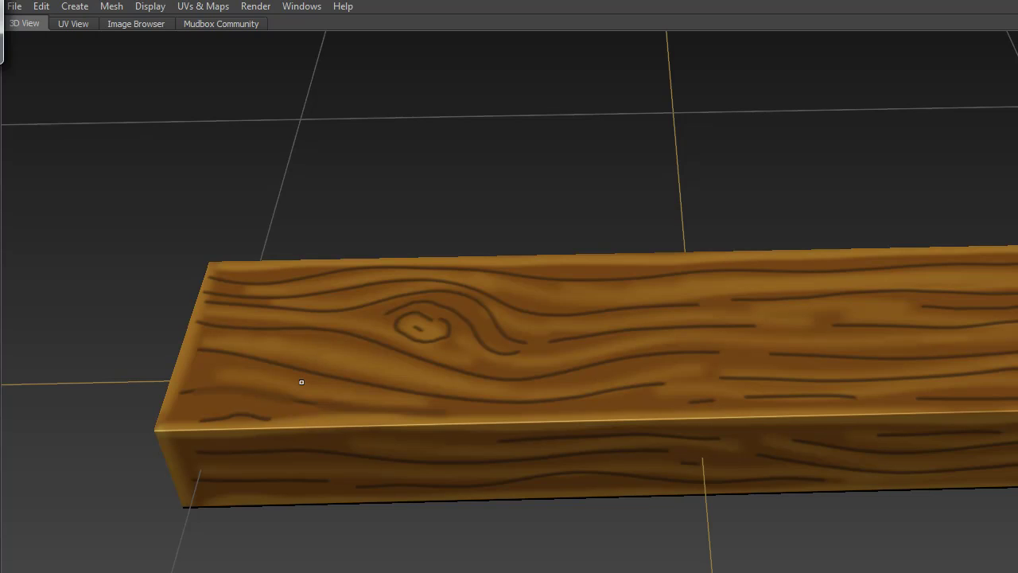
key("ctrl")
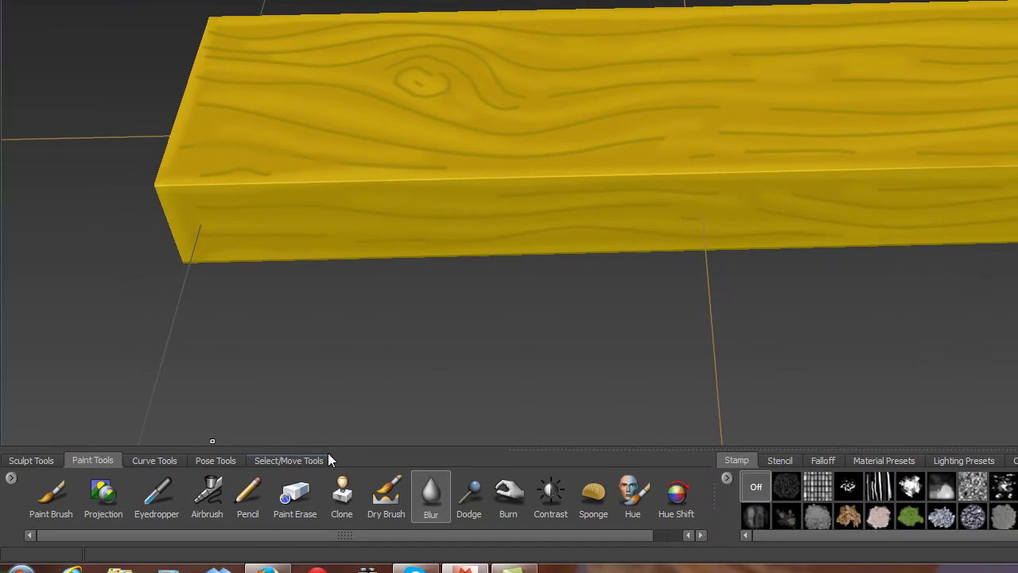
Deselect the plank with the Objects selection tool so its brown wood shows.
left_click(314, 460)
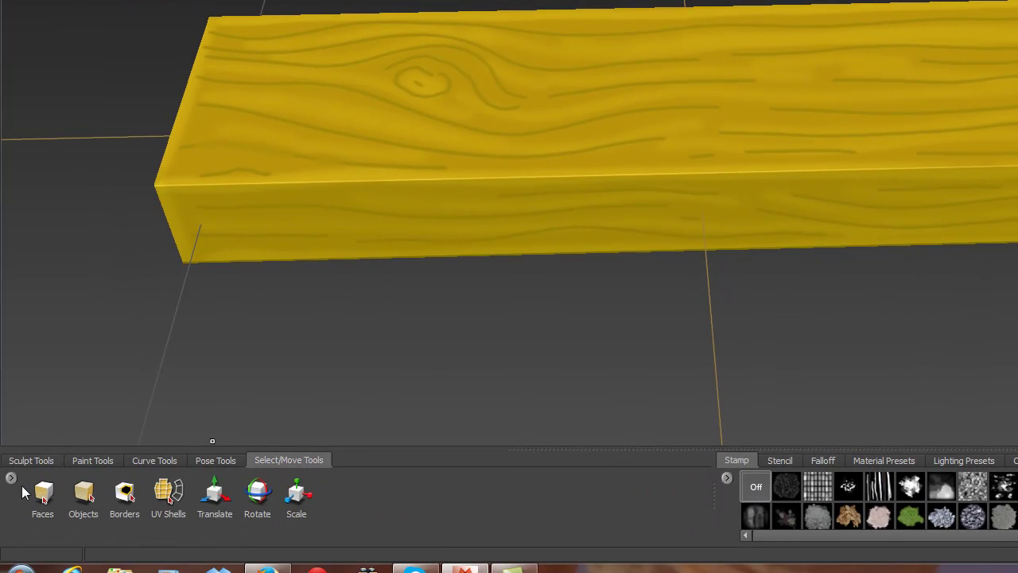
left_click(86, 497)
left_click(47, 339)
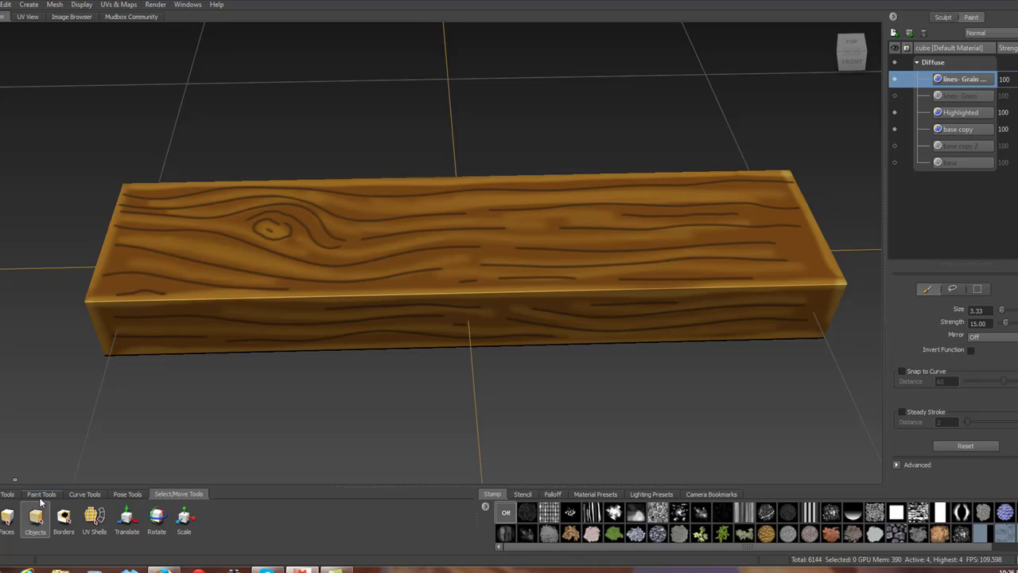
Pick the Blur paint brush and set its Blur Strength to 8.
left_click(51, 495)
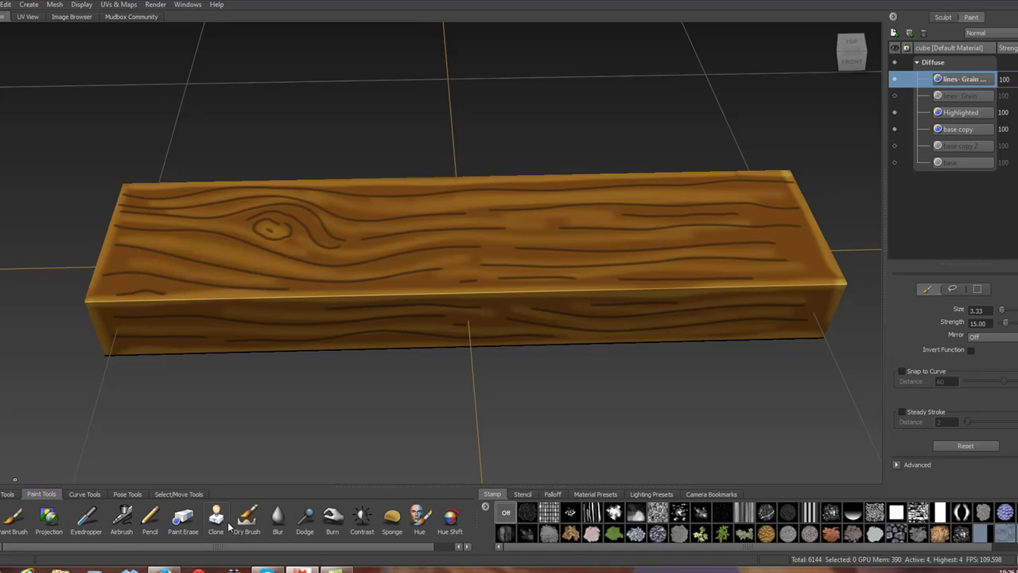
left_click(278, 517)
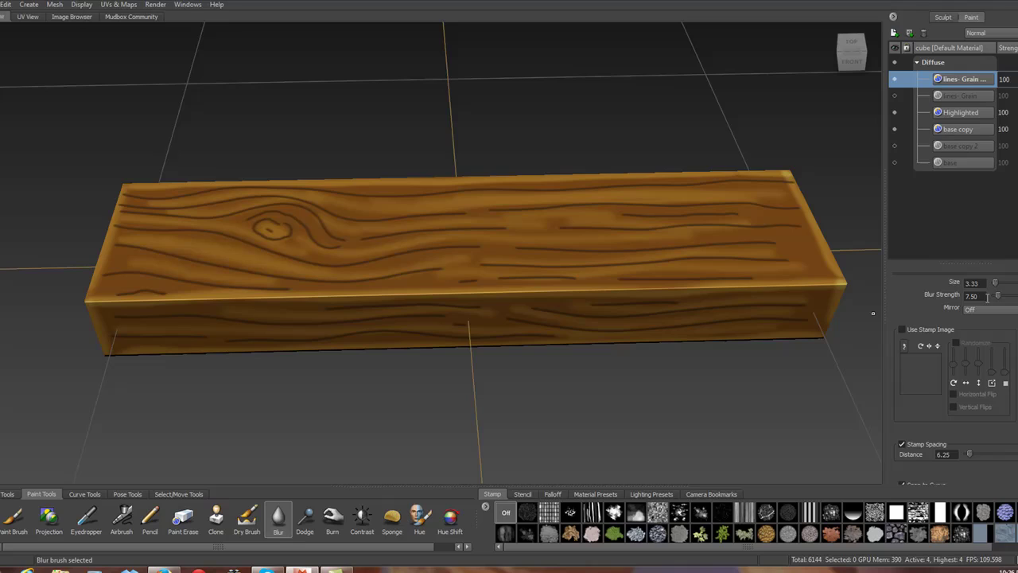
left_click_drag(985, 296, 942, 291)
type("8")
key("Return")
key("ctrl")
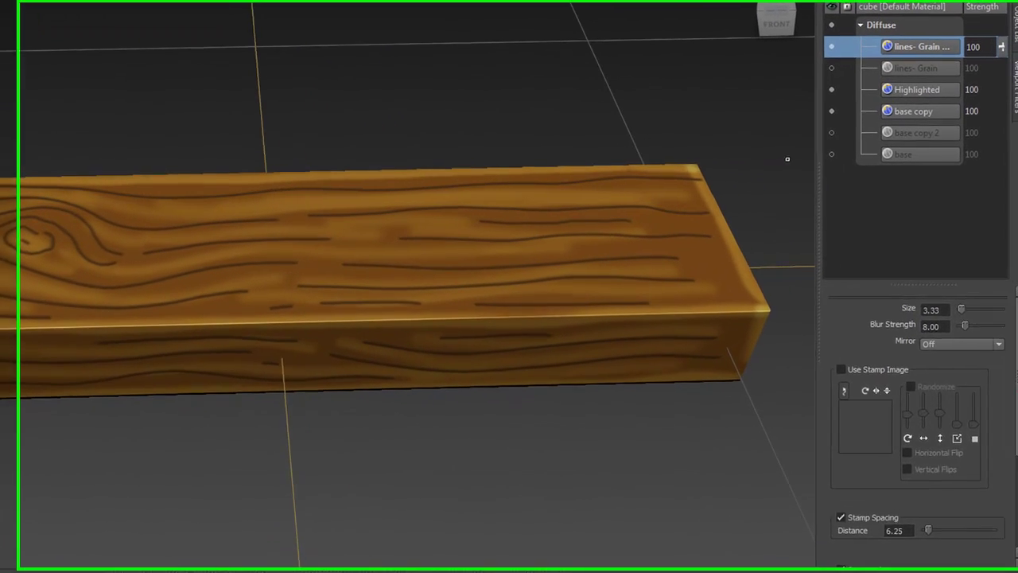
Reshape the blur brush's falloff curve, lowering its start and flattening its peak.
scroll(1004, 445, "down", 3)
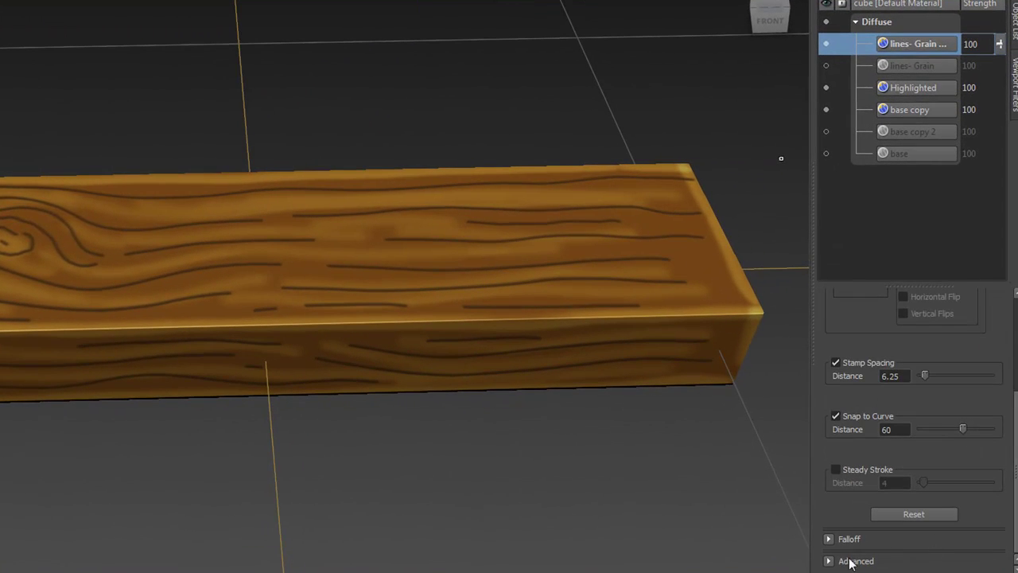
left_click(827, 539)
scroll(1000, 531, "down", 5)
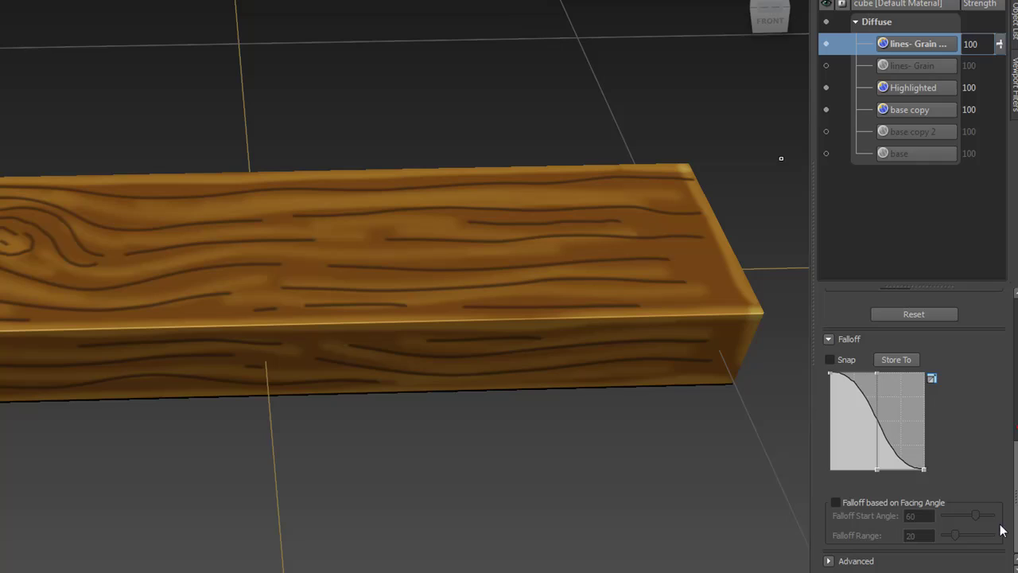
left_click_drag(830, 374, 801, 434)
left_click_drag(874, 375, 866, 415)
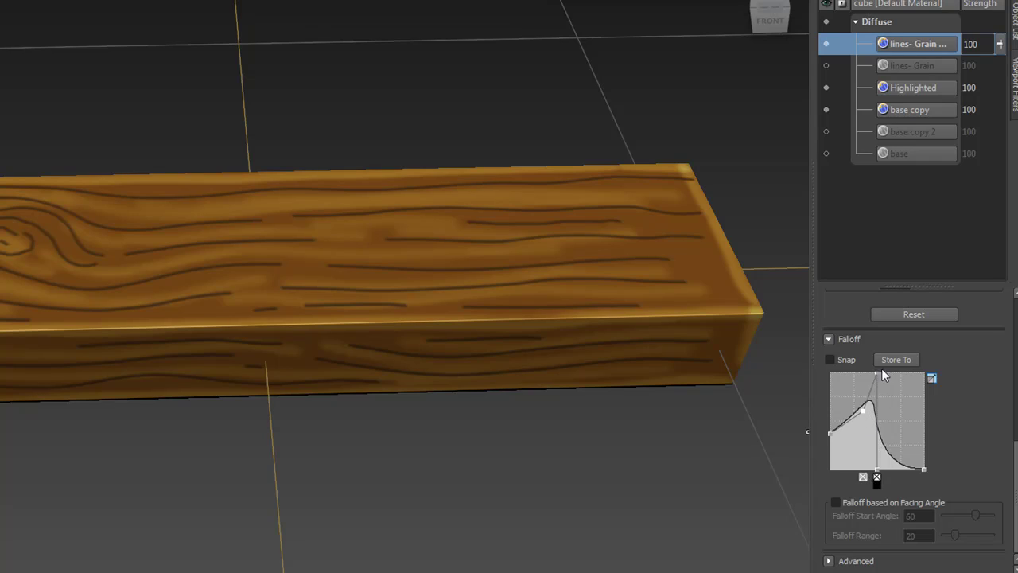
left_click_drag(876, 373, 892, 448)
left_click_drag(863, 405, 878, 452)
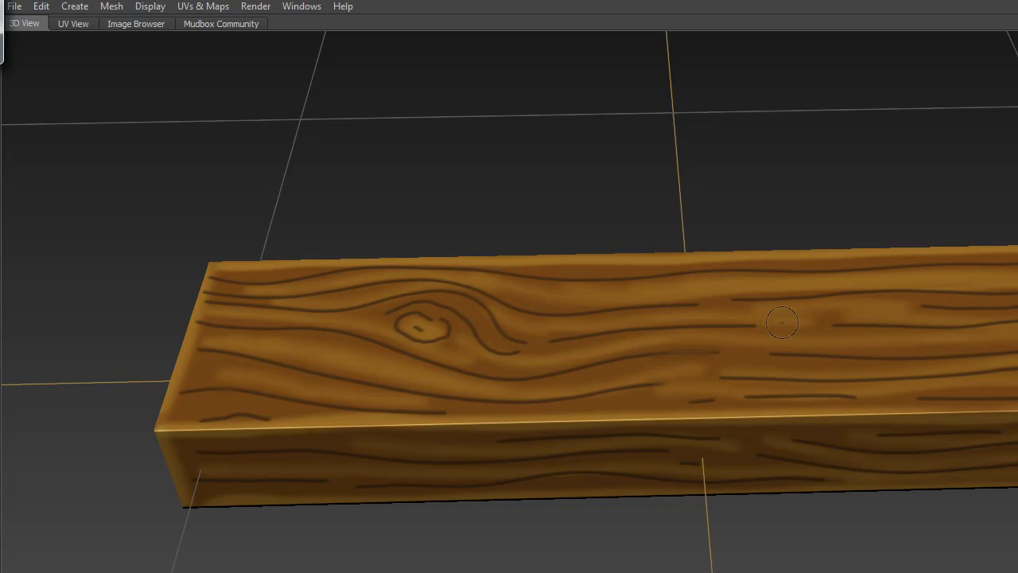
key("ctrl")
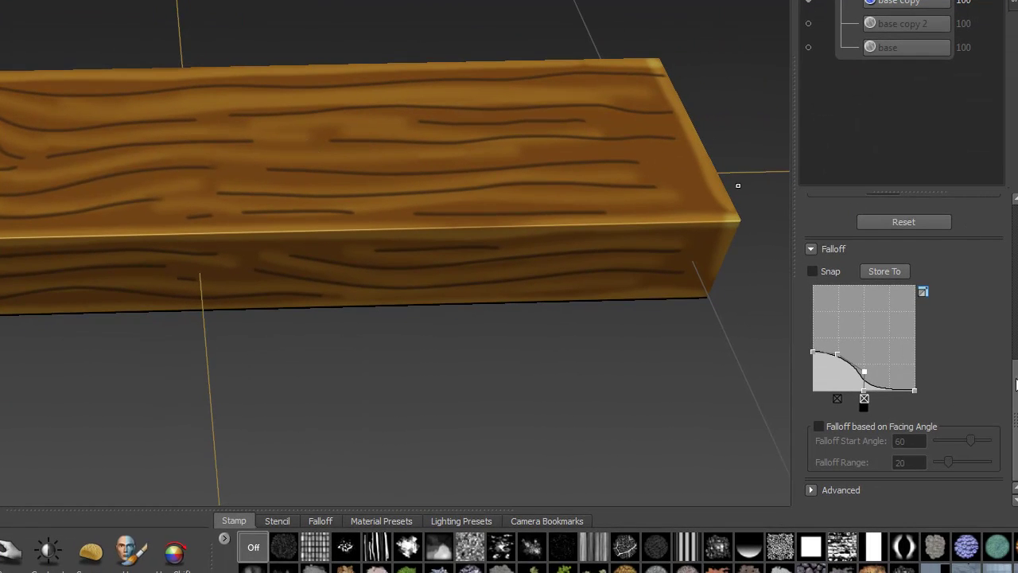
Blur the top-face grain with a flat falloff preset, then switch to the steep soft preset.
left_click(319, 521)
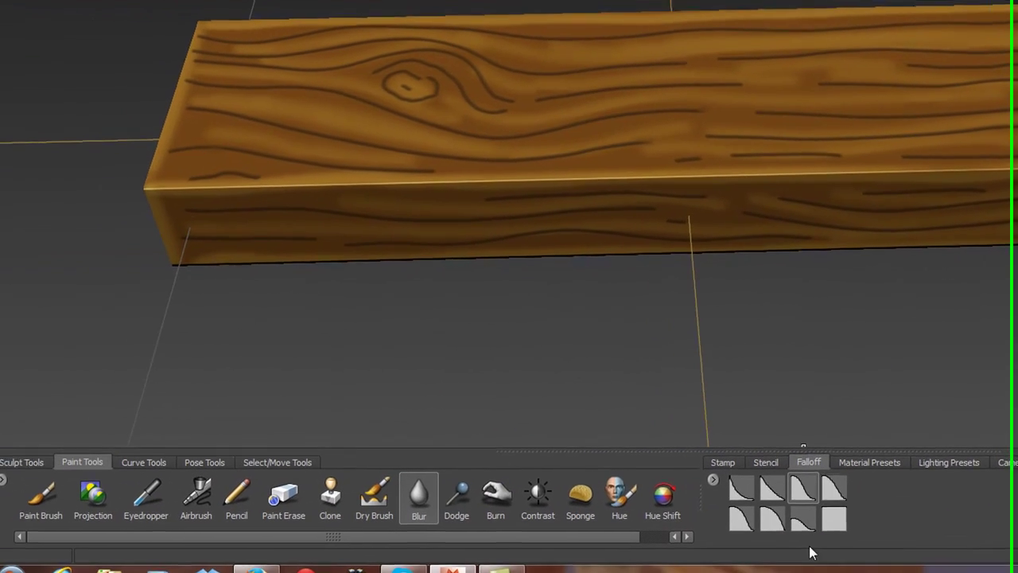
left_click(833, 519)
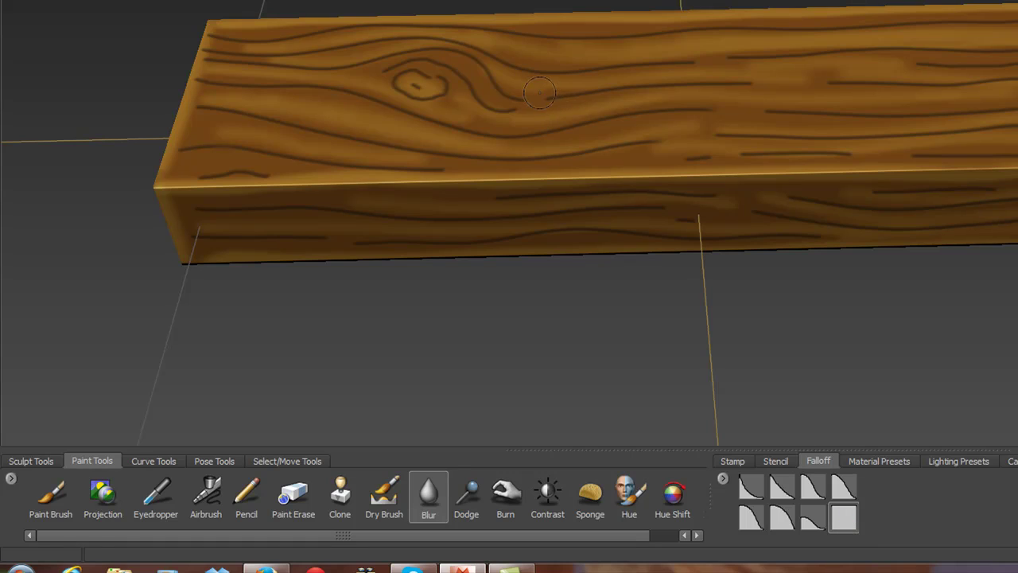
mouse_move(591, 107)
left_mouse_down()
mouse_move(645, 74)
mouse_move(768, 56)
left_mouse_up()
left_click(813, 520)
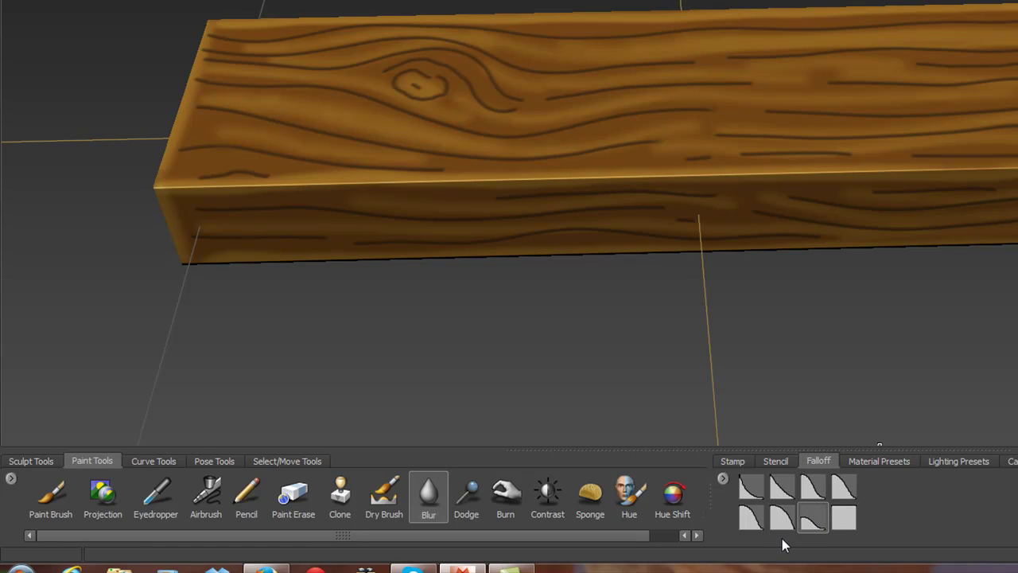
left_click(749, 485)
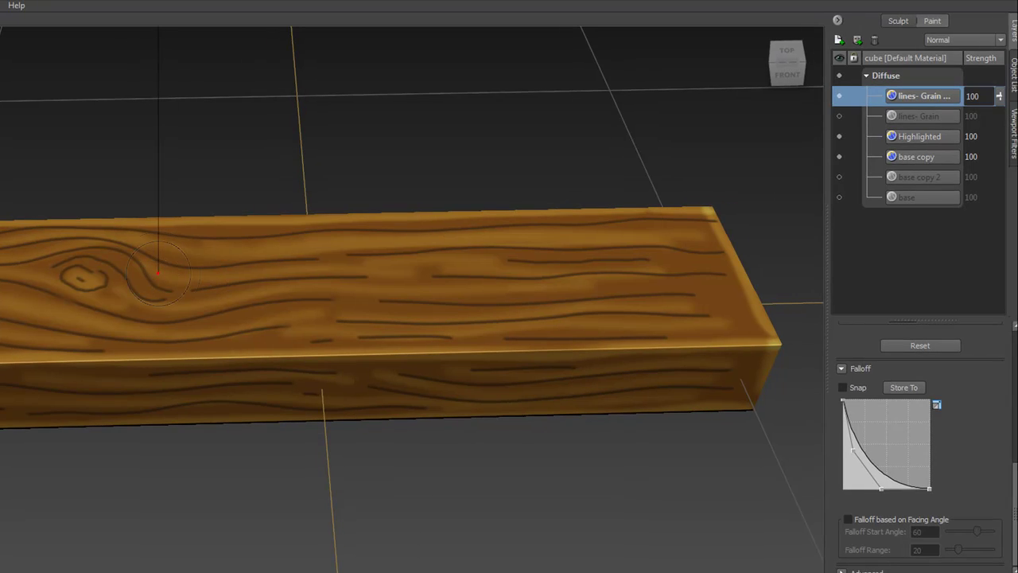
Enlarge the blur brush to 77.33, lower Blur Strength to 4.93, and orbit the plank.
left_click_drag(159, 274, 326, 274)
scroll(920, 438, "up", 5)
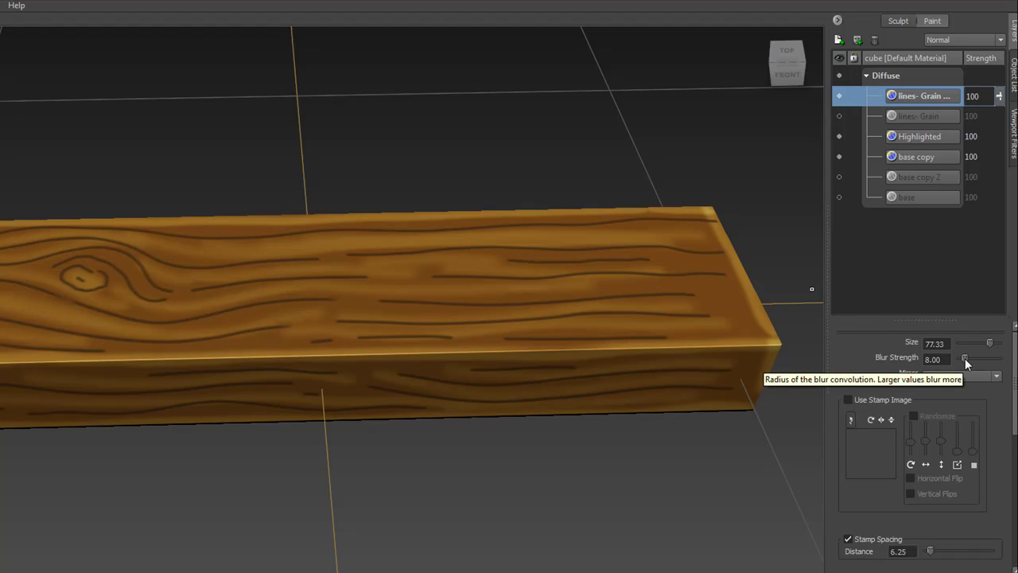
left_click(965, 358)
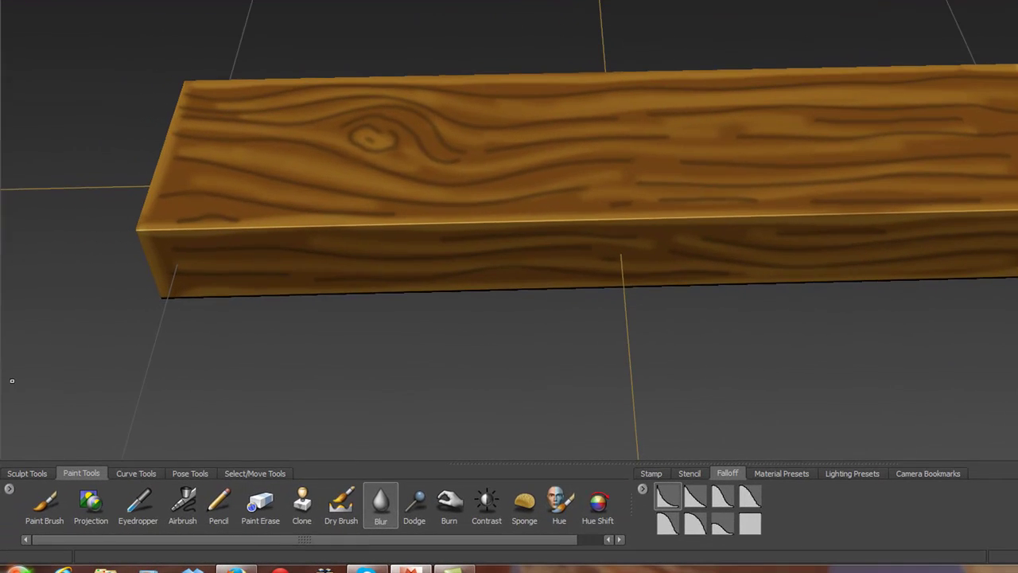
scroll(437, 303, "down", 2)
scroll(437, 303, "down", 3)
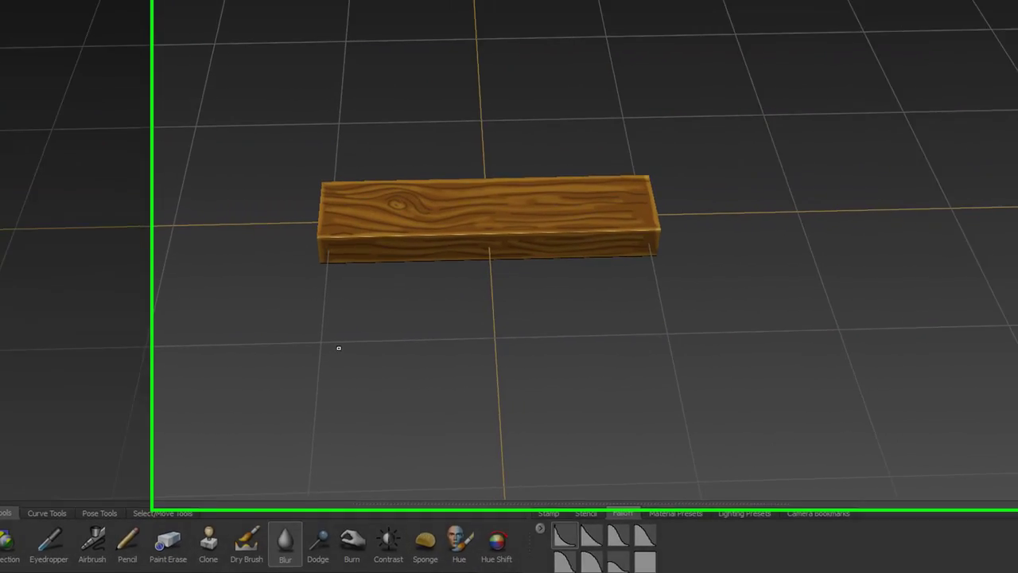
mouse_move(437, 303)
left_mouse_down("alt")
mouse_move(108, 329)
mouse_move(141, 322)
mouse_move(109, 314)
mouse_move(389, 338)
left_mouse_up("alt")
scroll(112, 318, "up", 3)
scroll(390, 338, "up", 3)
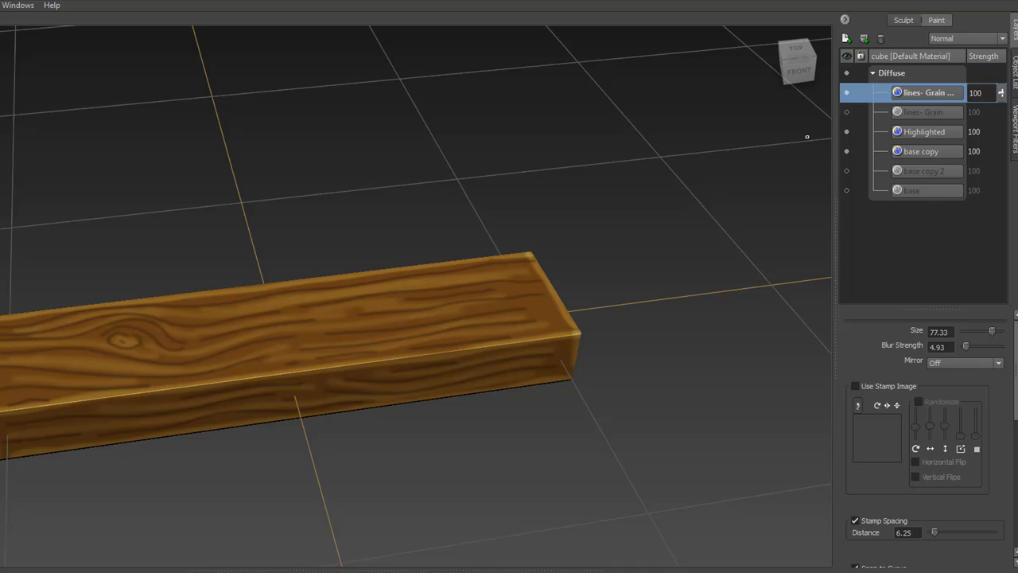
Show and select the original lines- Grain layer and set its blend mode to Overlay.
left_click(847, 113)
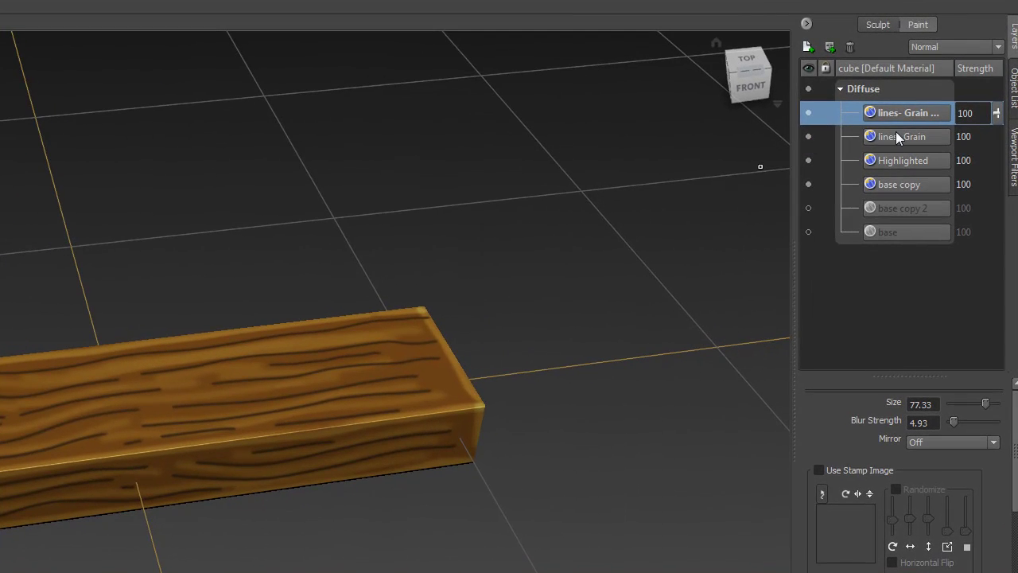
left_click(904, 136)
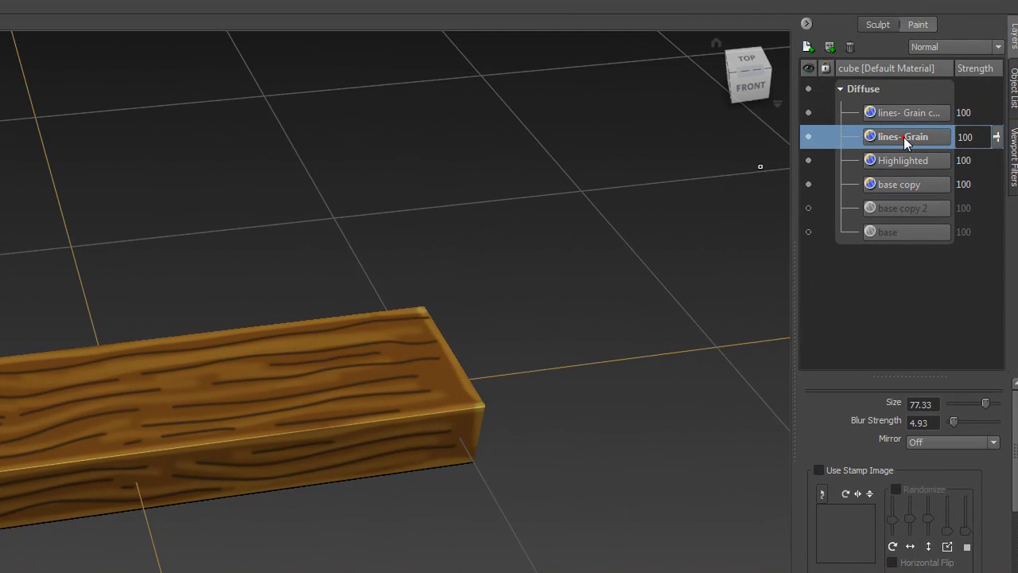
left_click(968, 49)
left_click(952, 91)
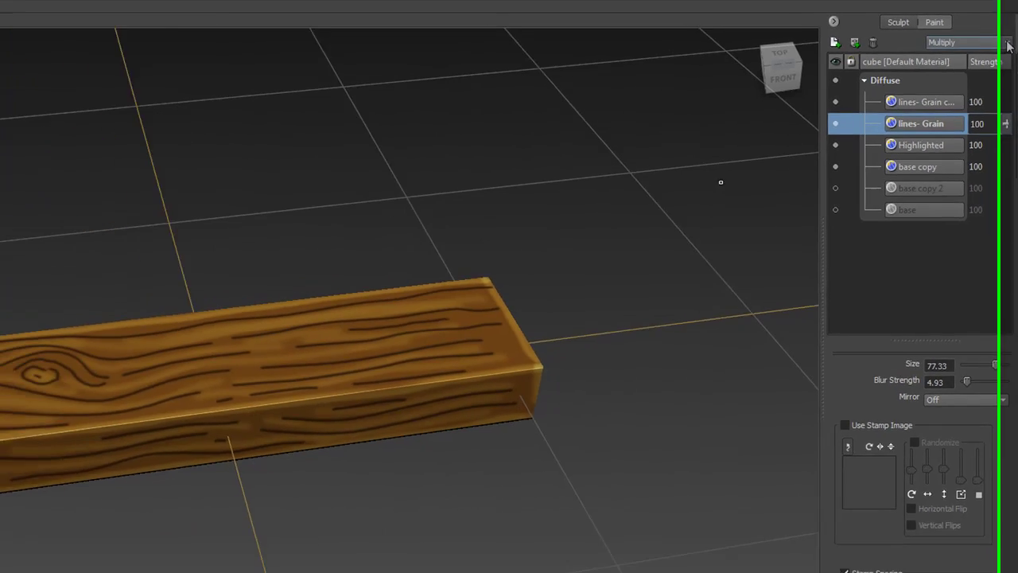
left_click(1006, 43)
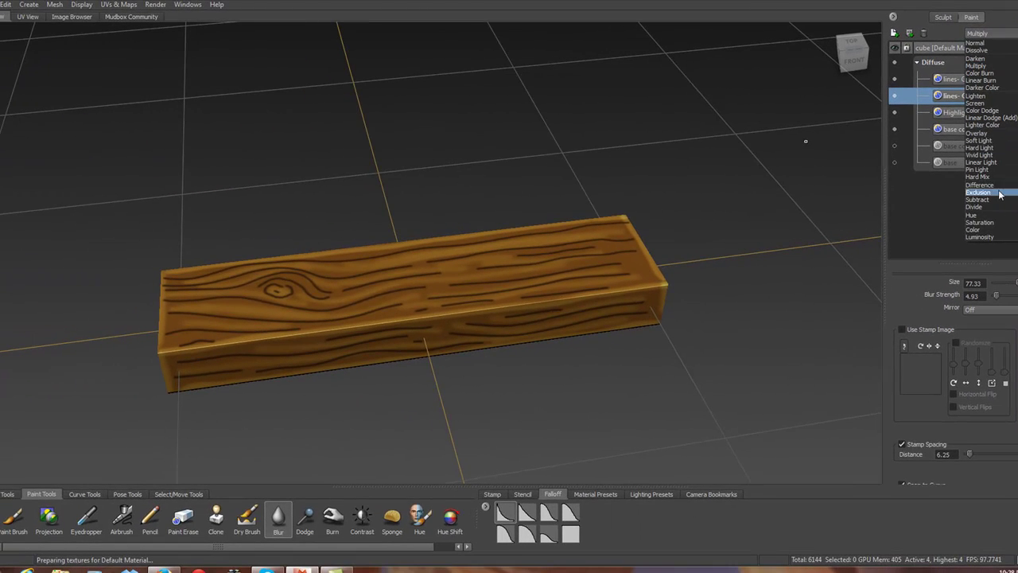
left_click(1001, 135)
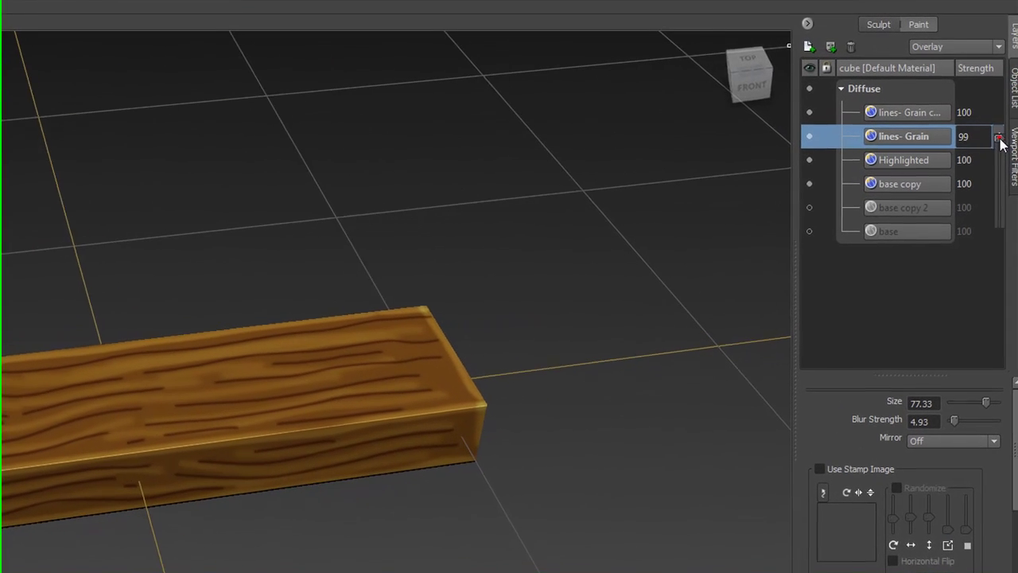
Lower the lines- Grain layer strength to 36 and tilt the view of the plank.
left_click_drag(1017, 94, 1017, 114)
left_click_drag(1000, 162, 1006, 198)
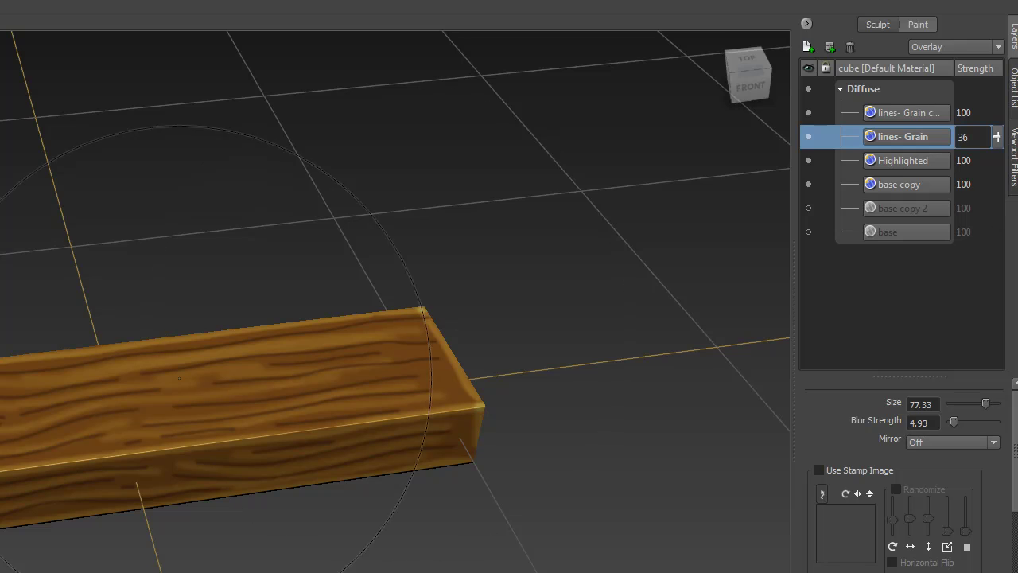
scroll(356, 199, "down", 3)
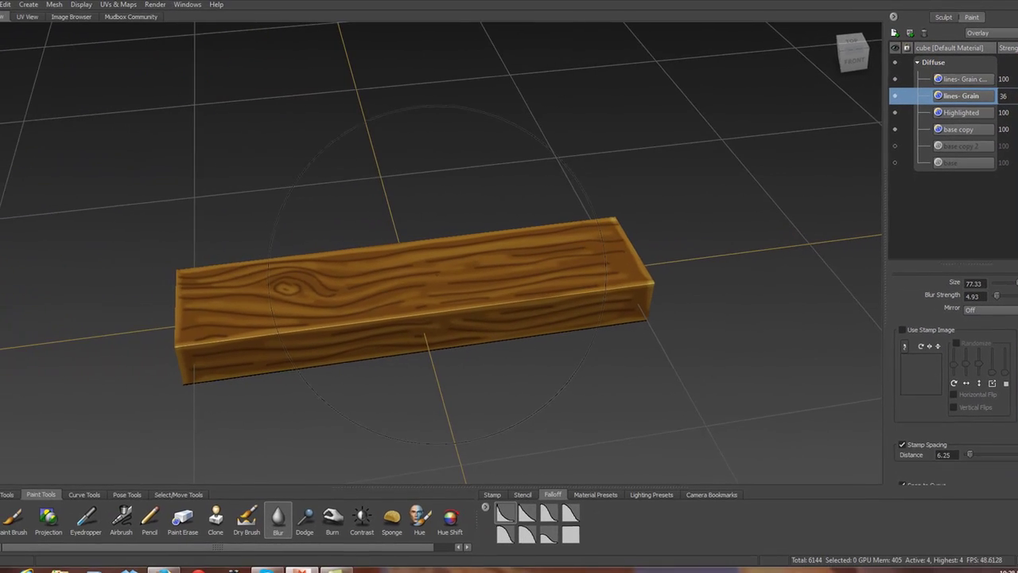
left_click_drag(257, 252, 285, 258, "alt")
left_click_drag(436, 209, 430, 209, "alt")
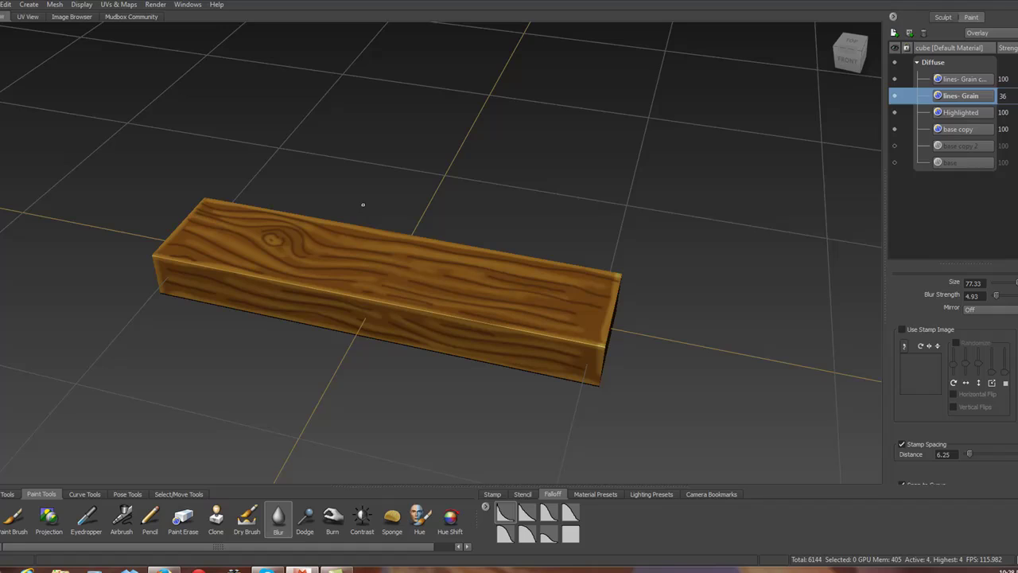
Activate the Projection brush with the grass stencil loaded but hidden using Q.
left_click(522, 493)
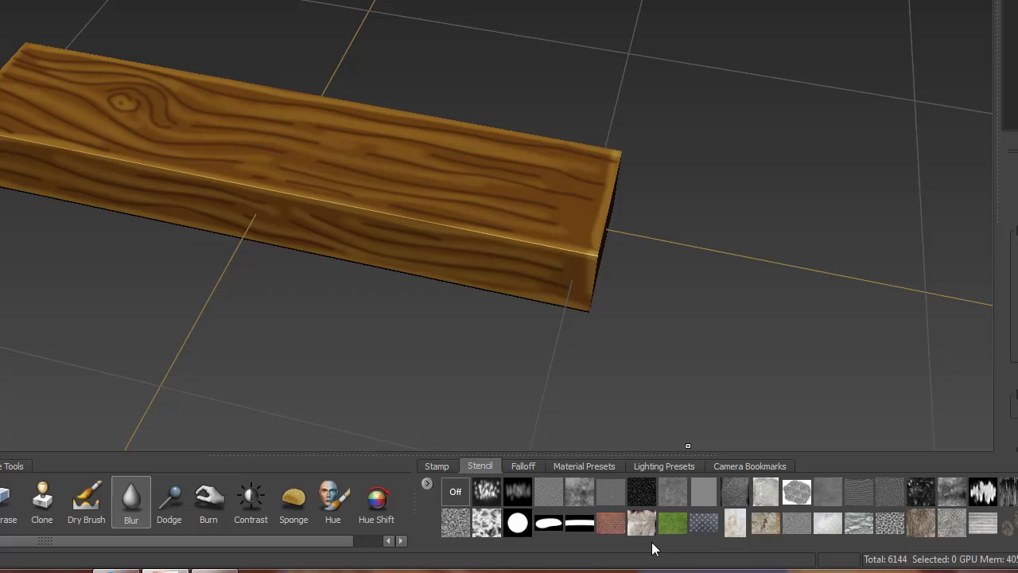
left_click(676, 522)
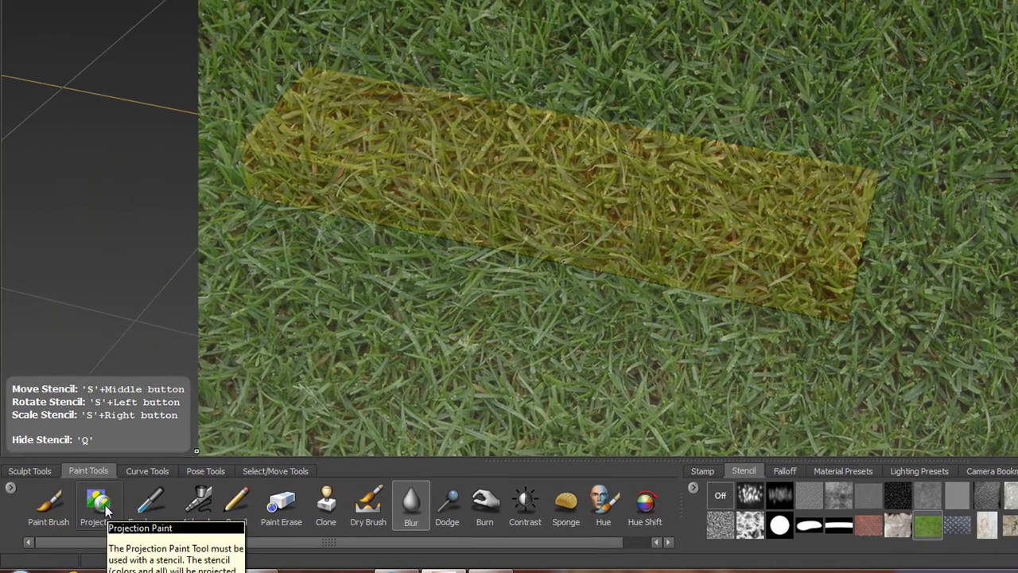
left_click(104, 504)
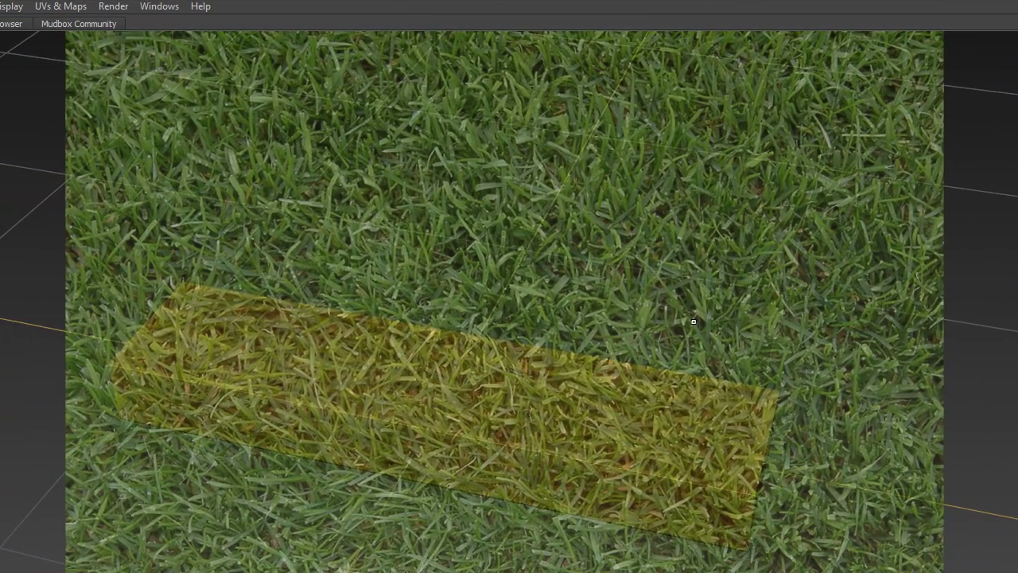
key("q")
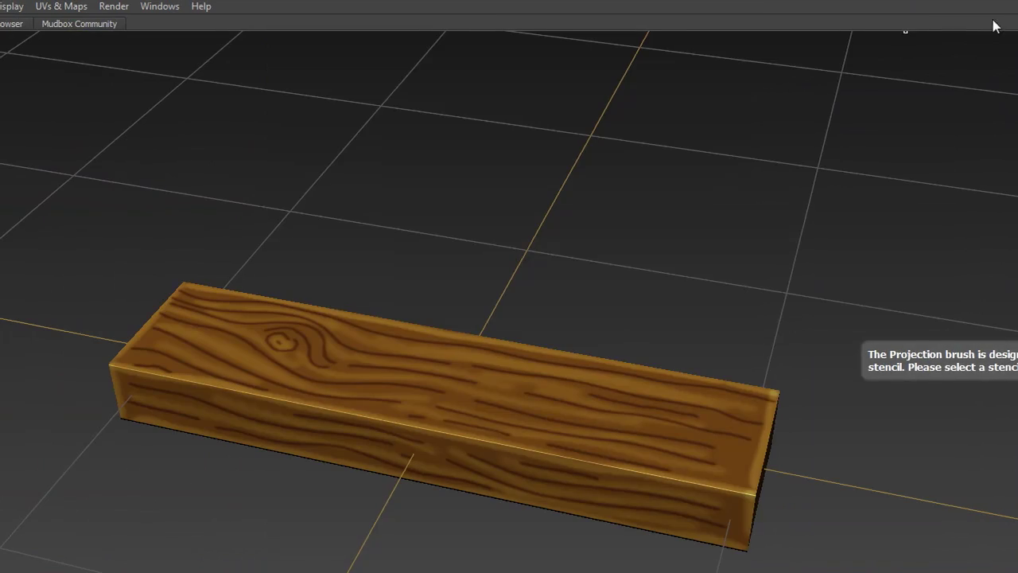